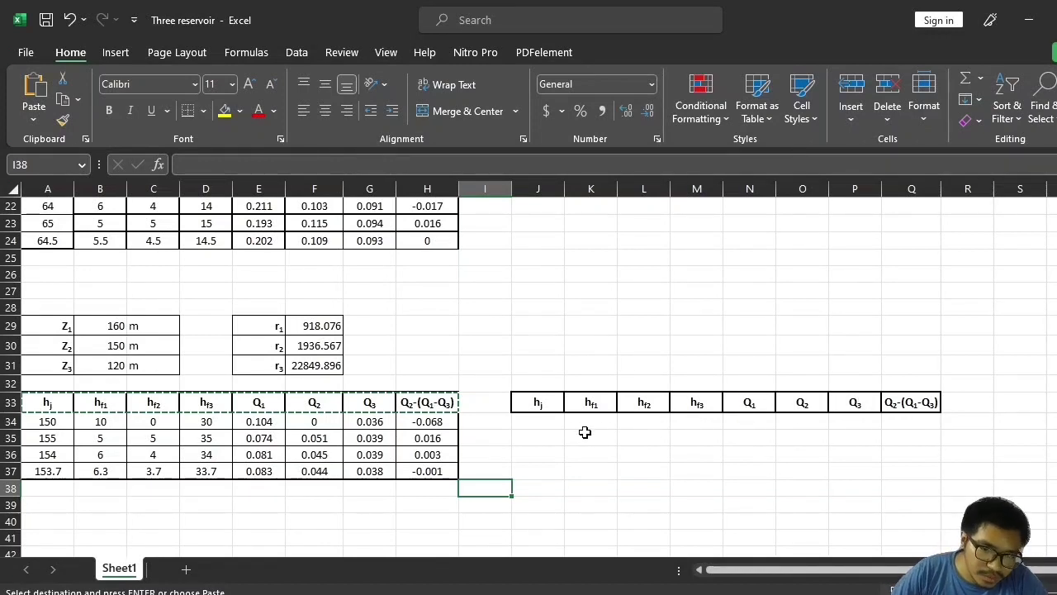
Enter 150 as the first hj value in cell J34 of the new table
left_click(539, 422)
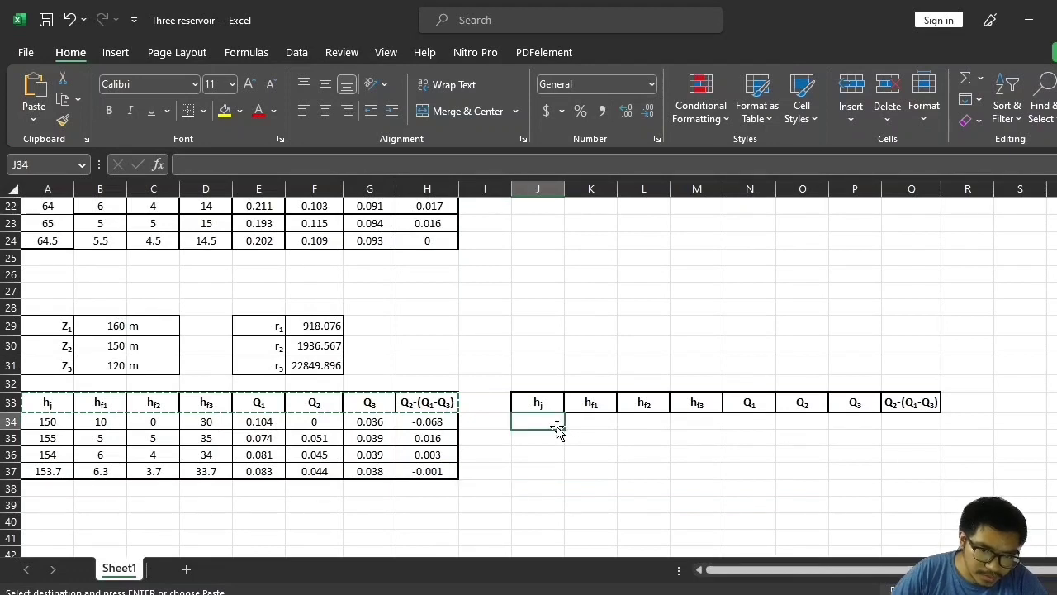
double_click(523, 421)
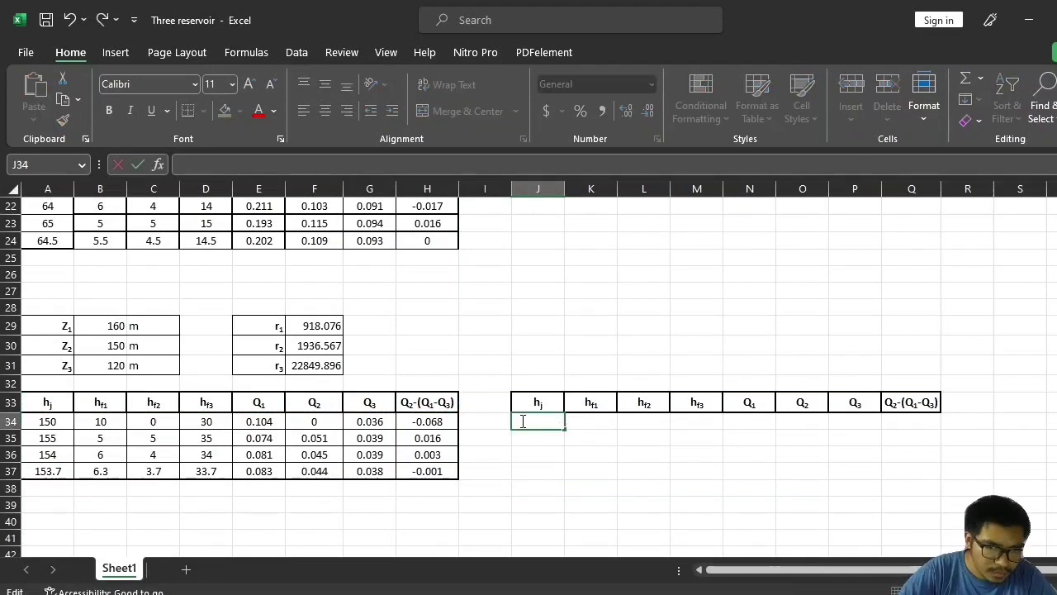
type("150")
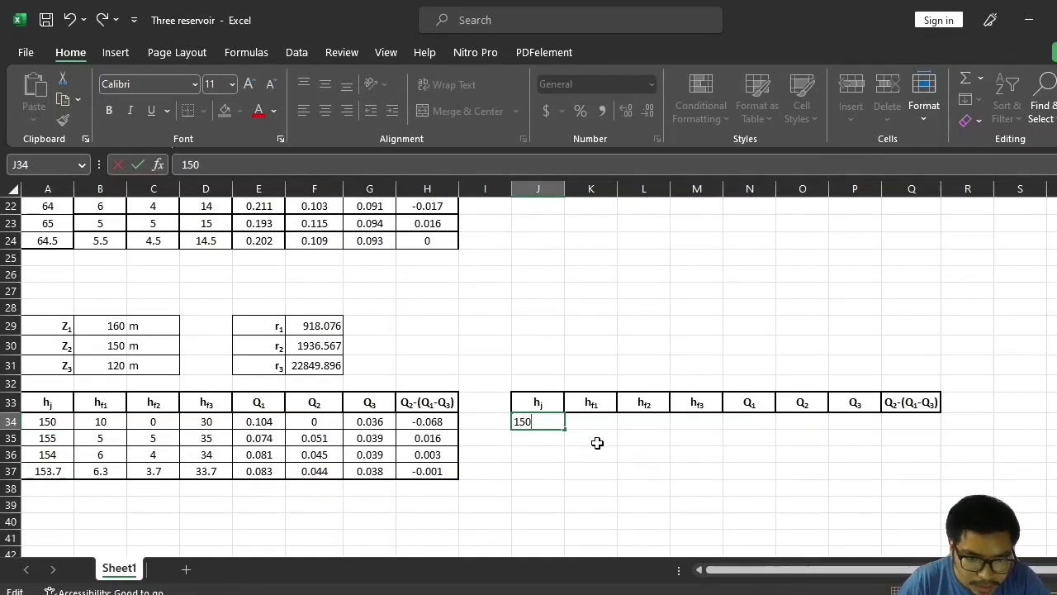
Calculate hf1 in K34 as Z1 minus hj with the formula =$B$29-J34, keeping the Z1 reference absolute
left_click(580, 421)
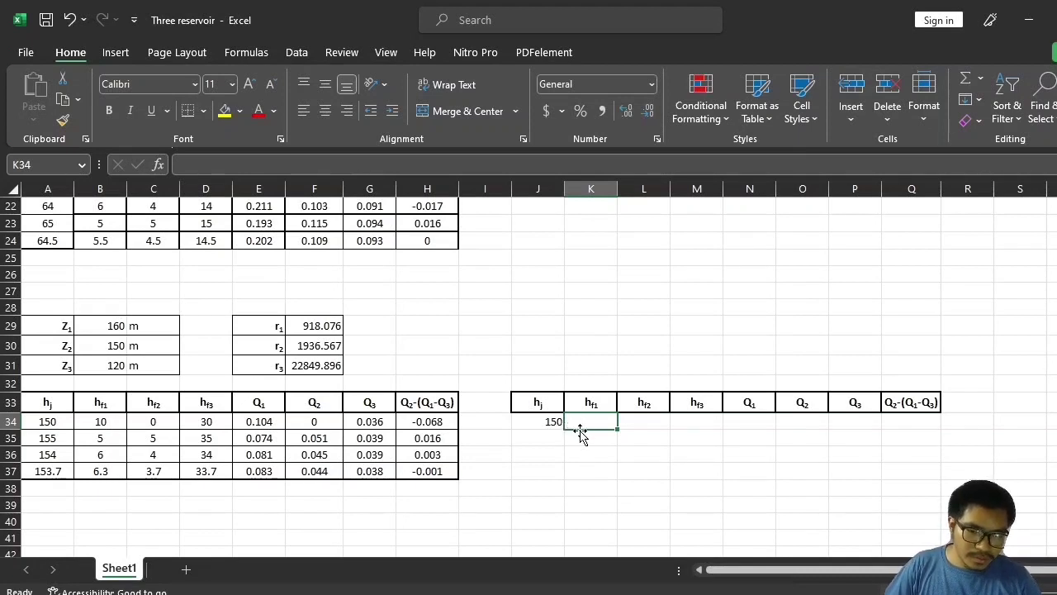
type("=")
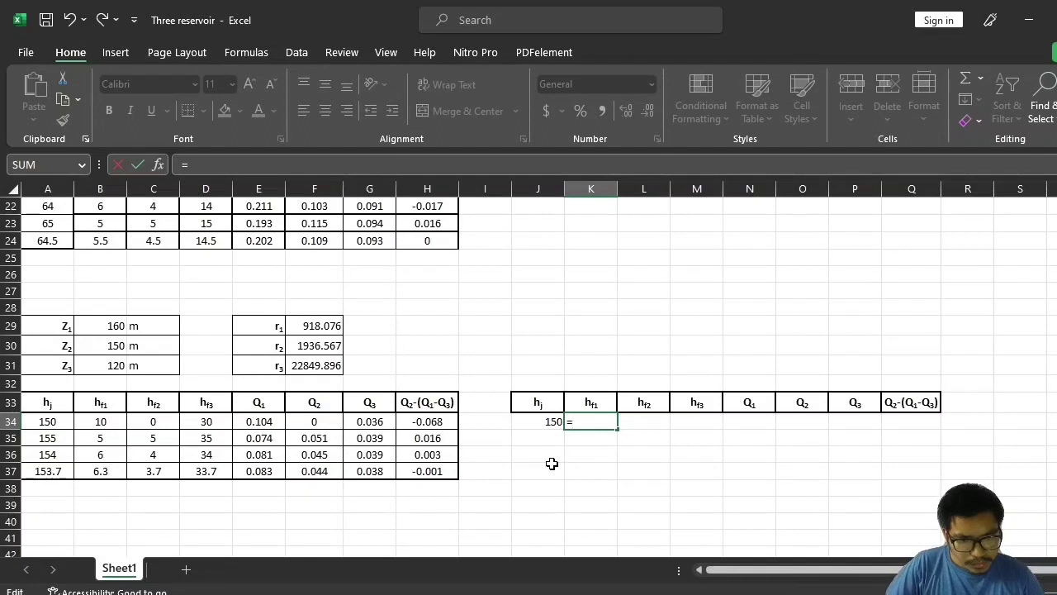
left_click(114, 328)
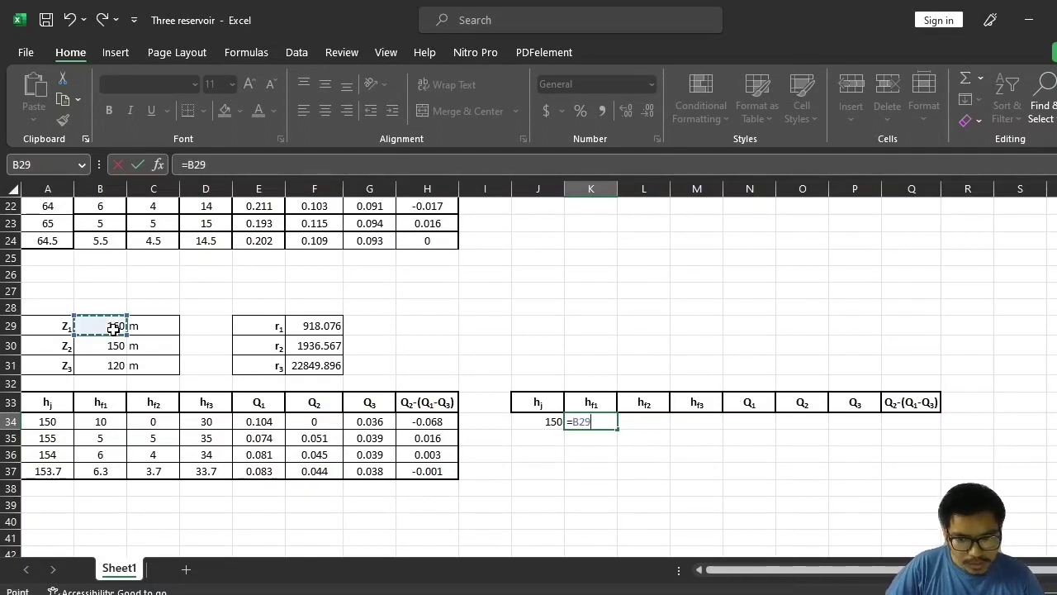
type("-")
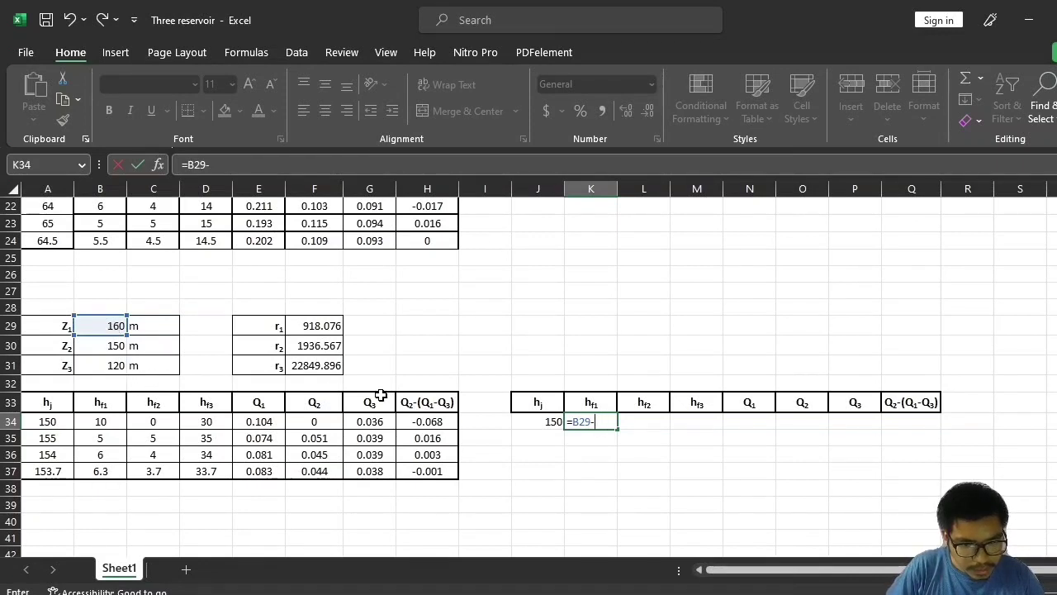
left_click(525, 424)
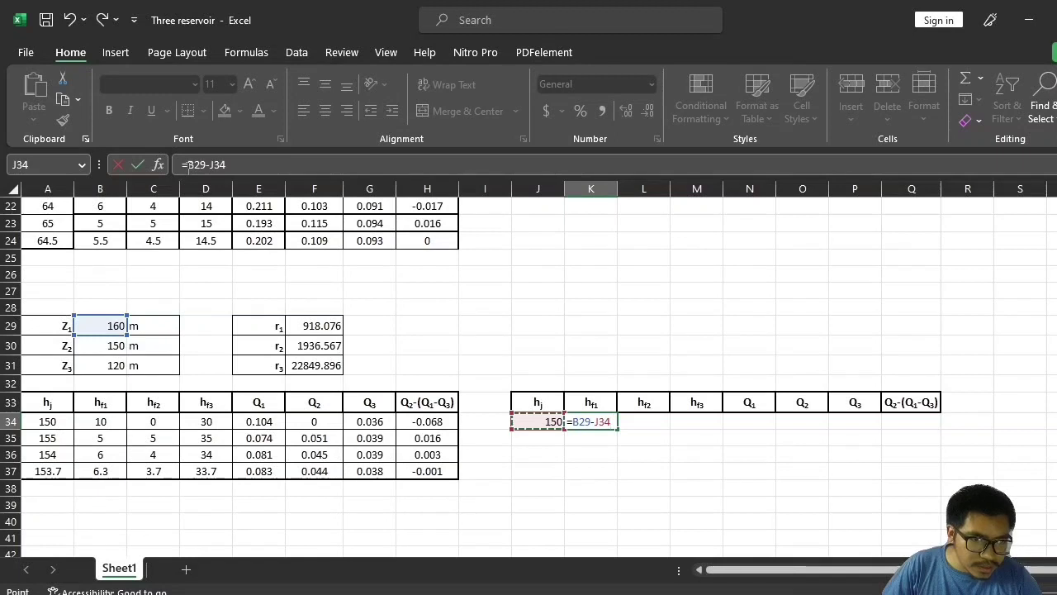
left_click(188, 164)
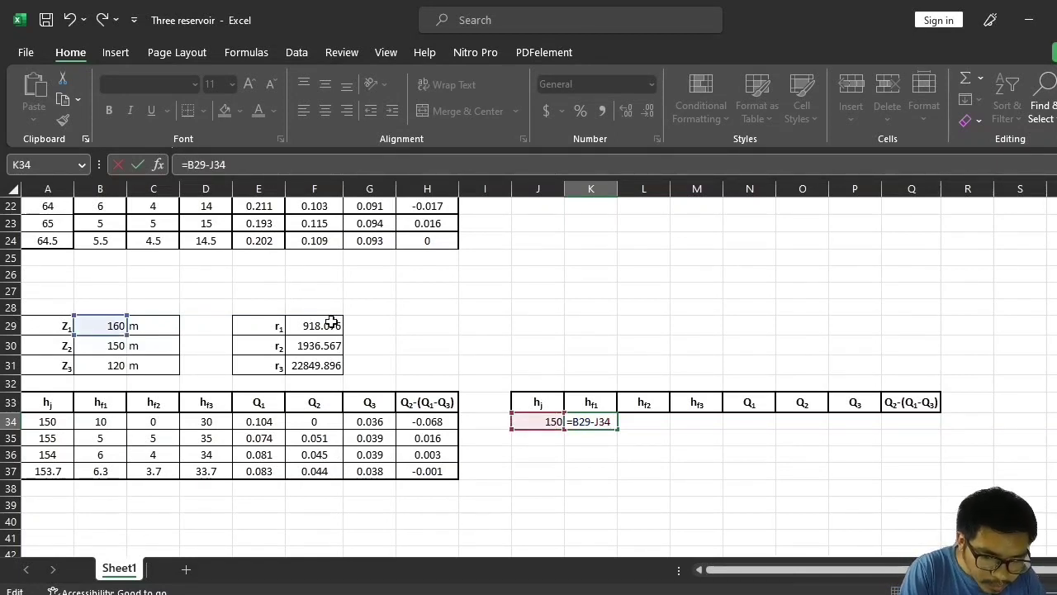
type("4")
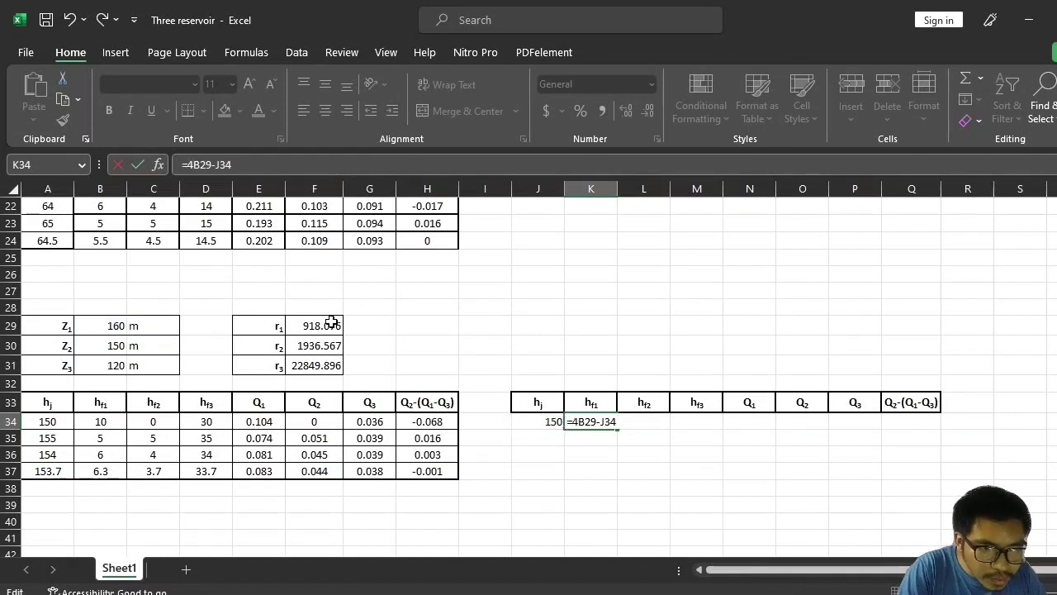
key("BackSpace")
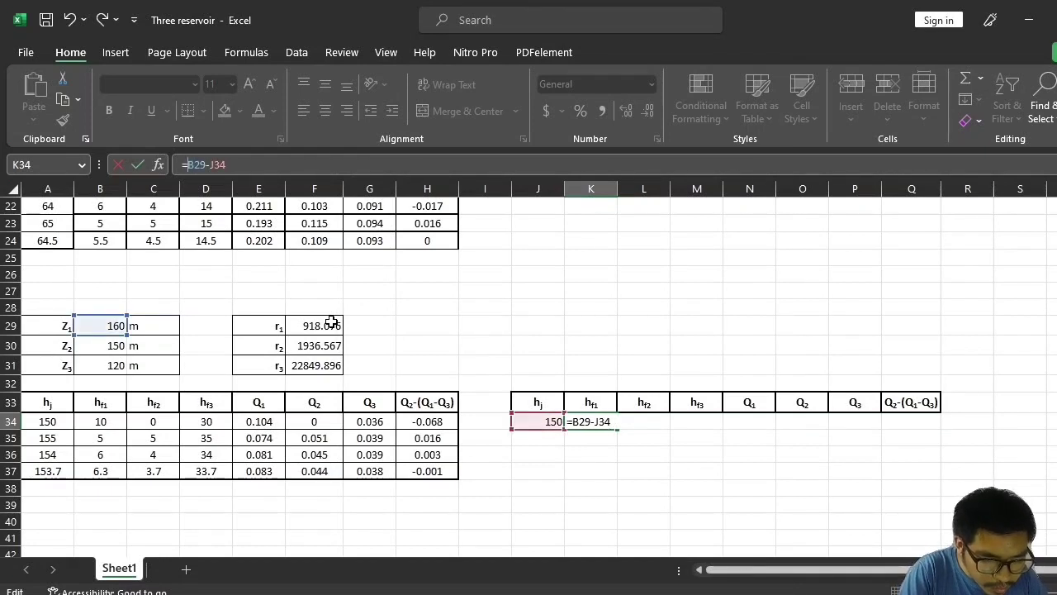
type("$B")
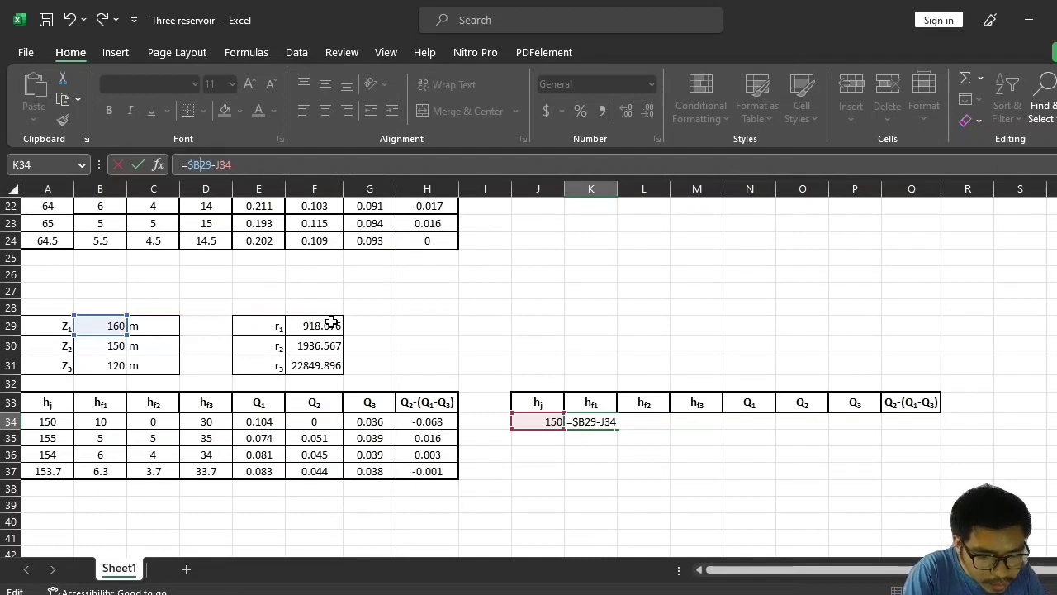
type("$")
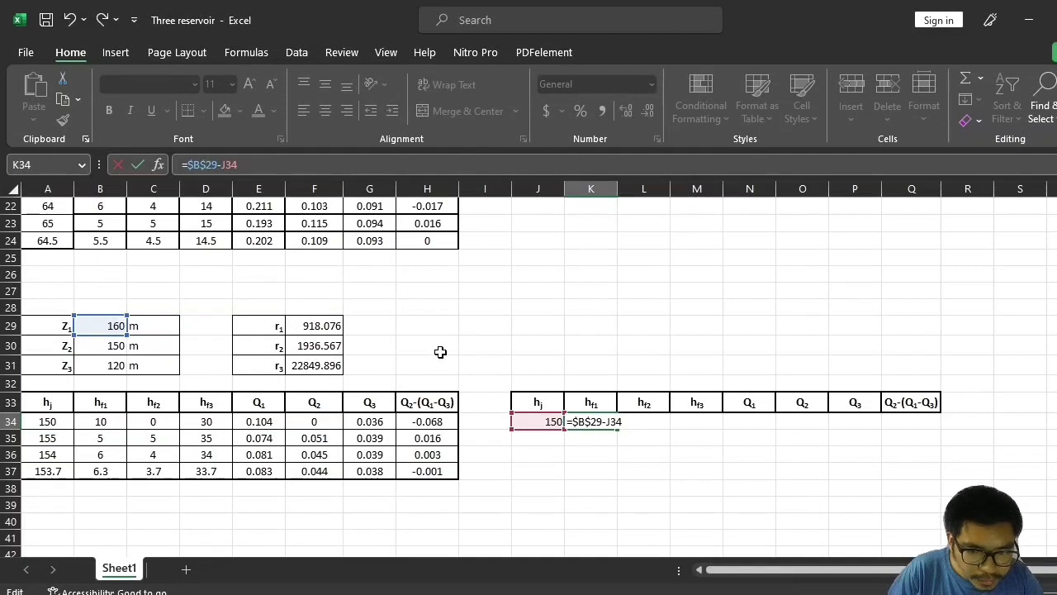
key("Return")
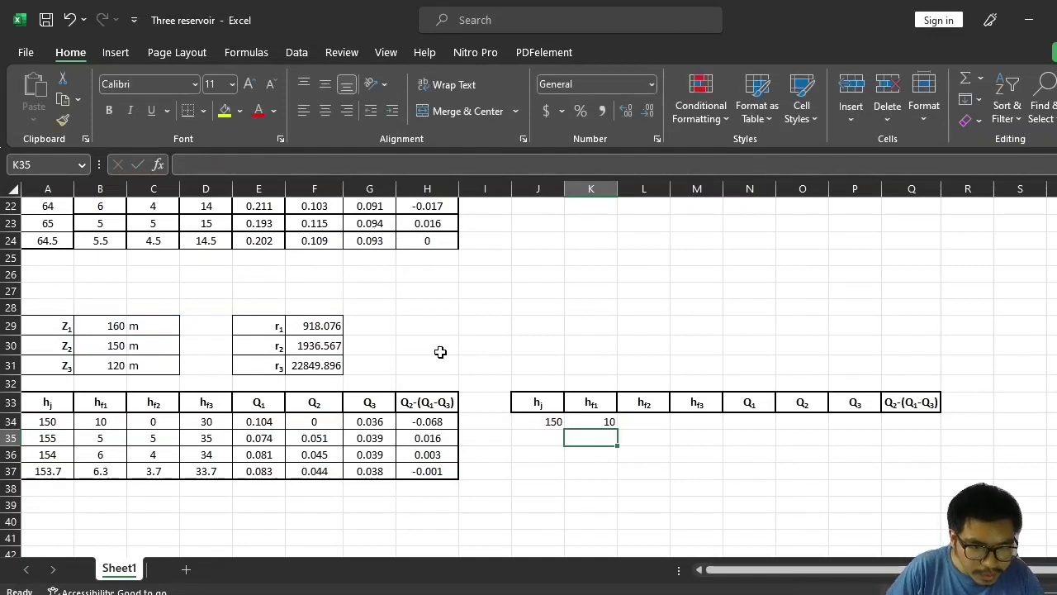
Calculate hf2 in L34 as hj minus Z2 with the formula =J34-$B$30, keeping the Z2 reference absolute
left_click(647, 418)
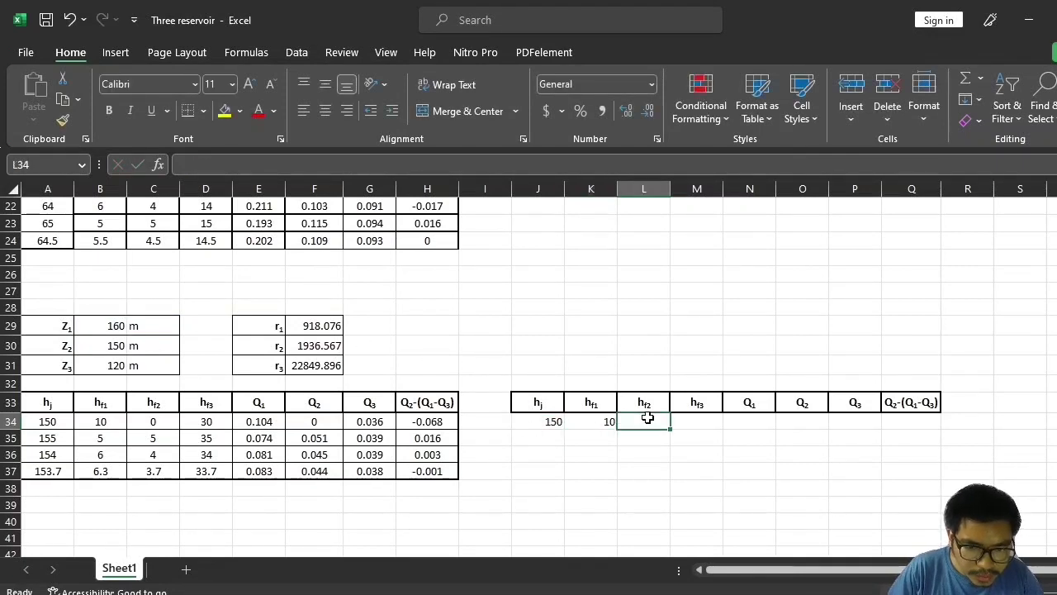
type("=")
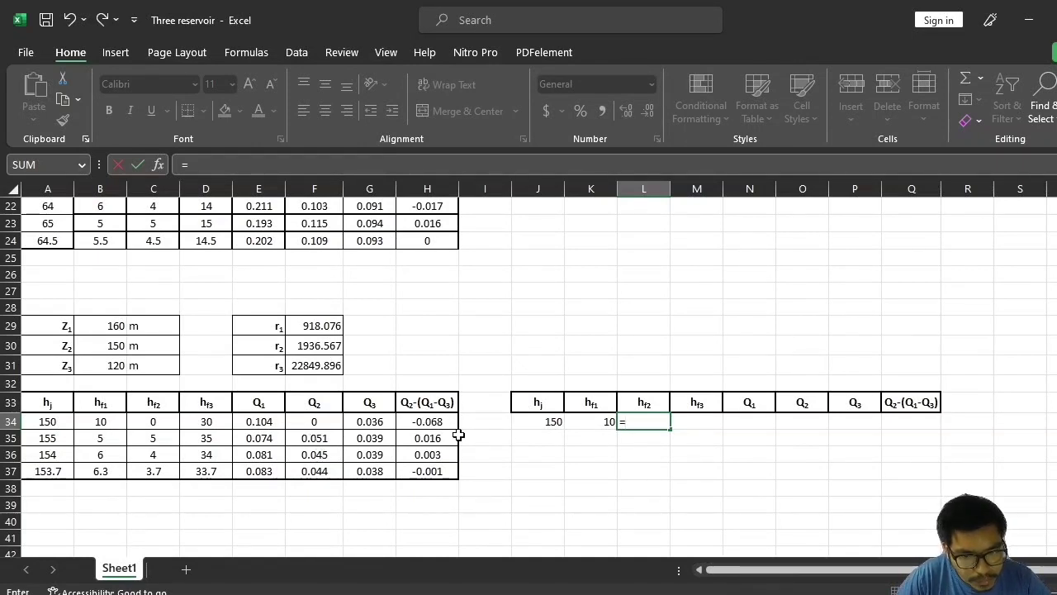
left_click(529, 424)
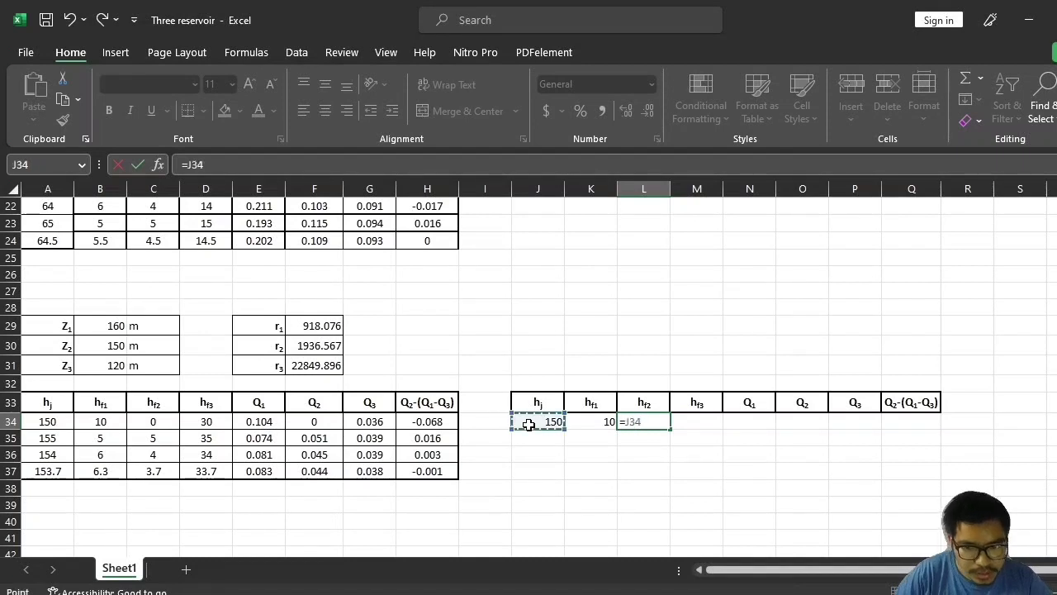
type("-")
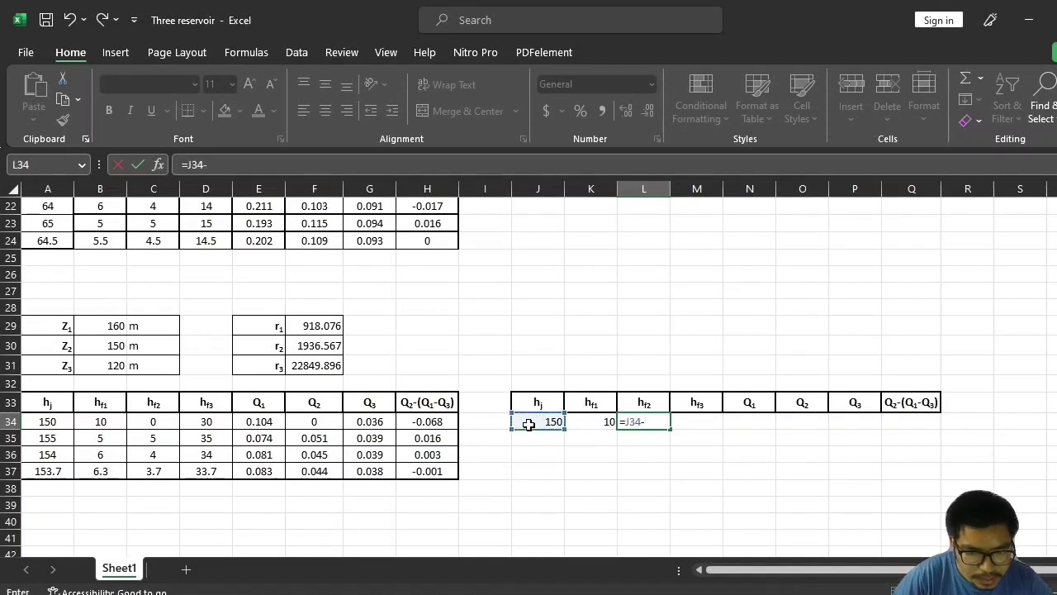
left_click(111, 345)
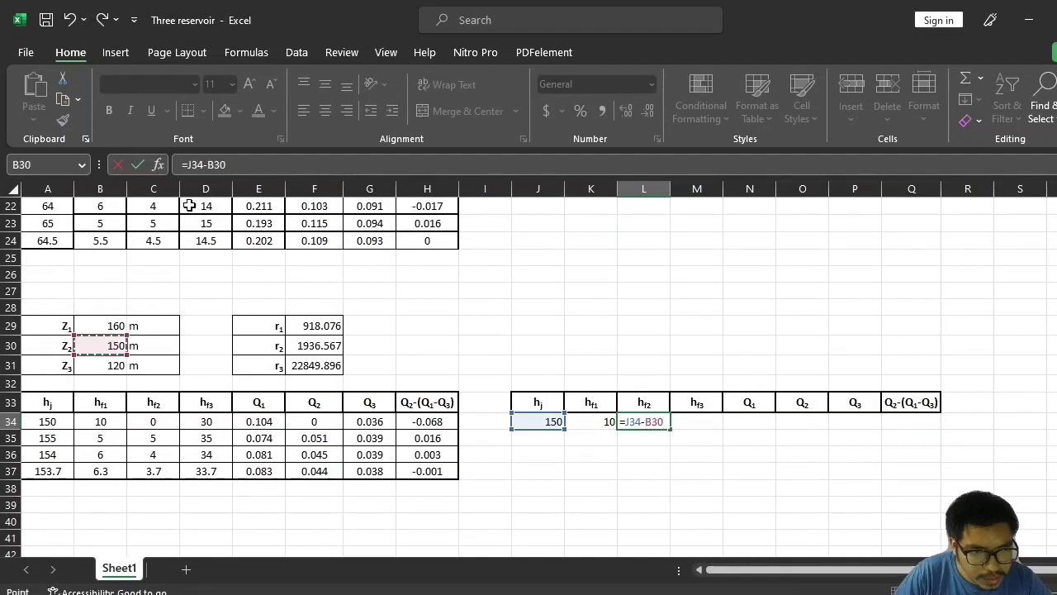
left_click(206, 164)
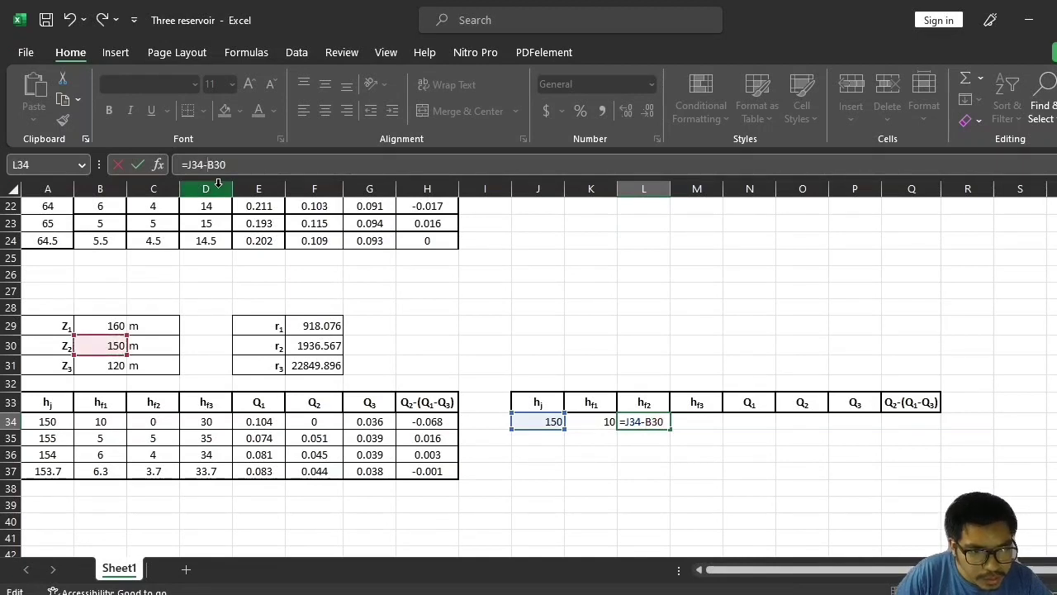
type("$")
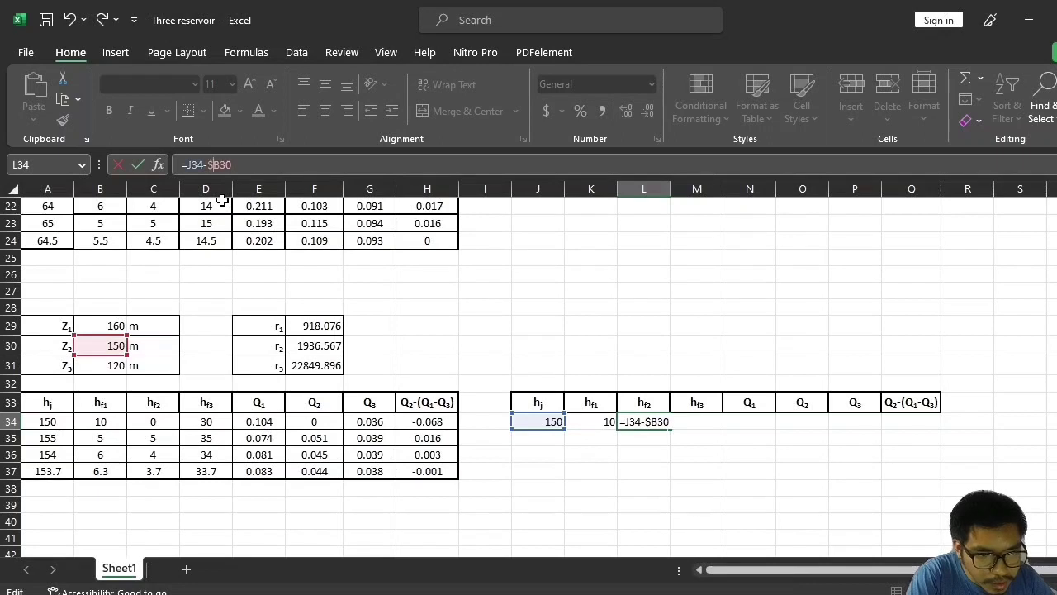
key("Right")
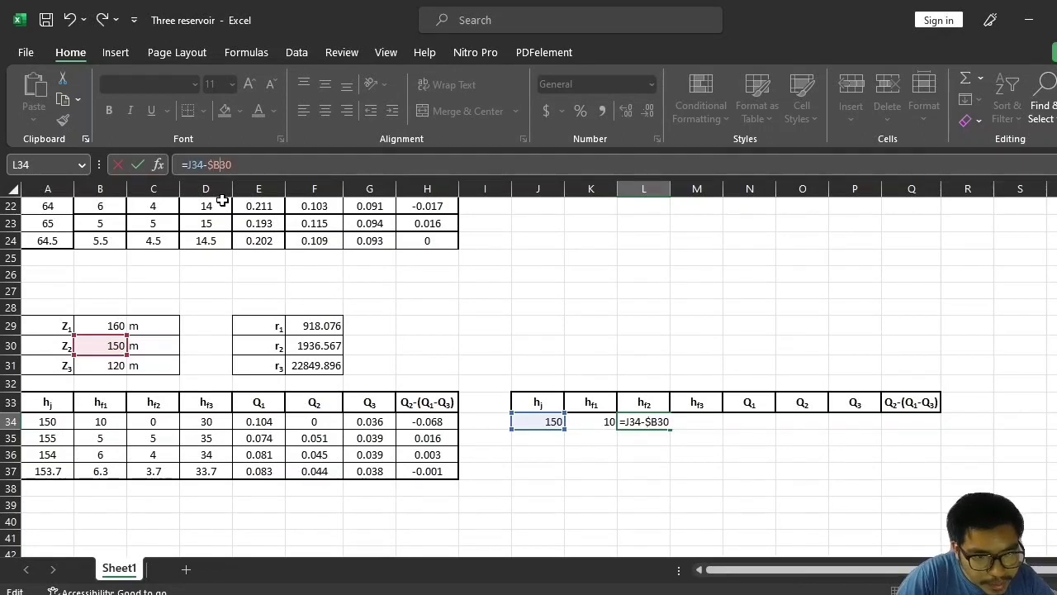
type("$")
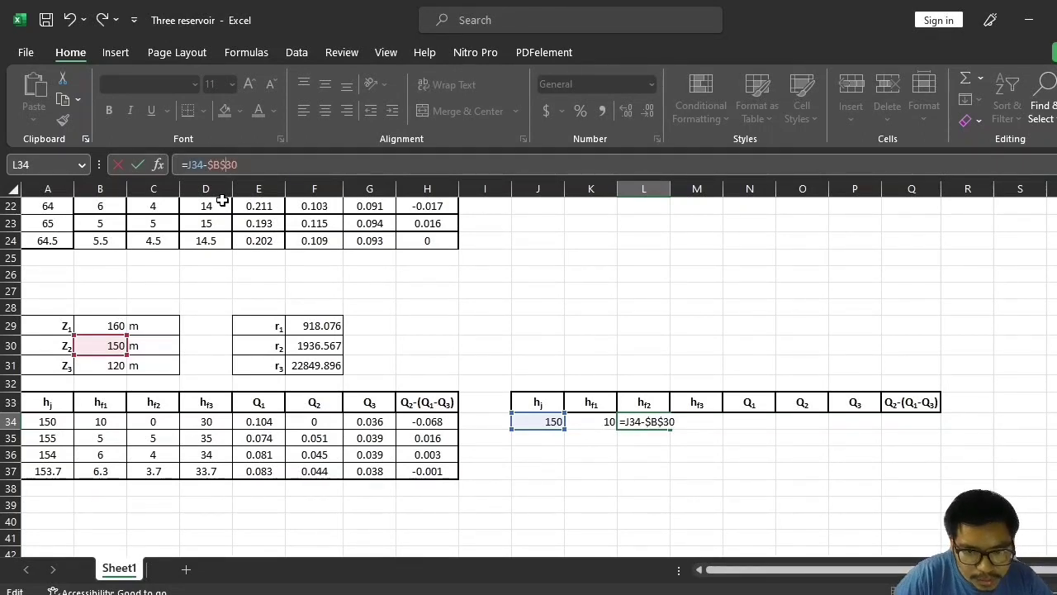
key("Return")
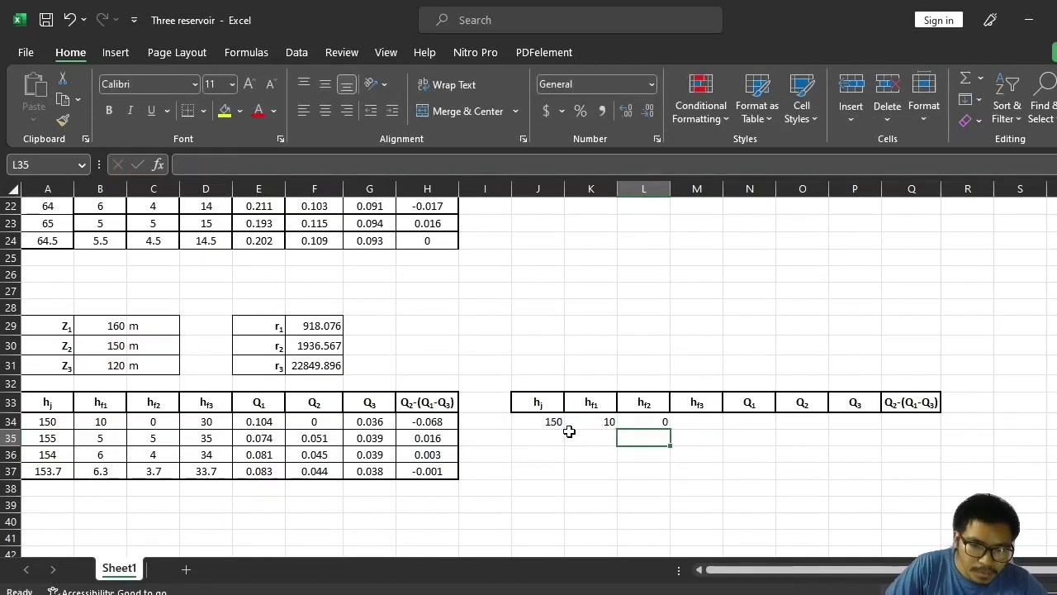
Calculate hf3 in M34 as hj minus Z3 with the formula =J34-$B$31, keeping the Z3 reference absolute
left_click(698, 419)
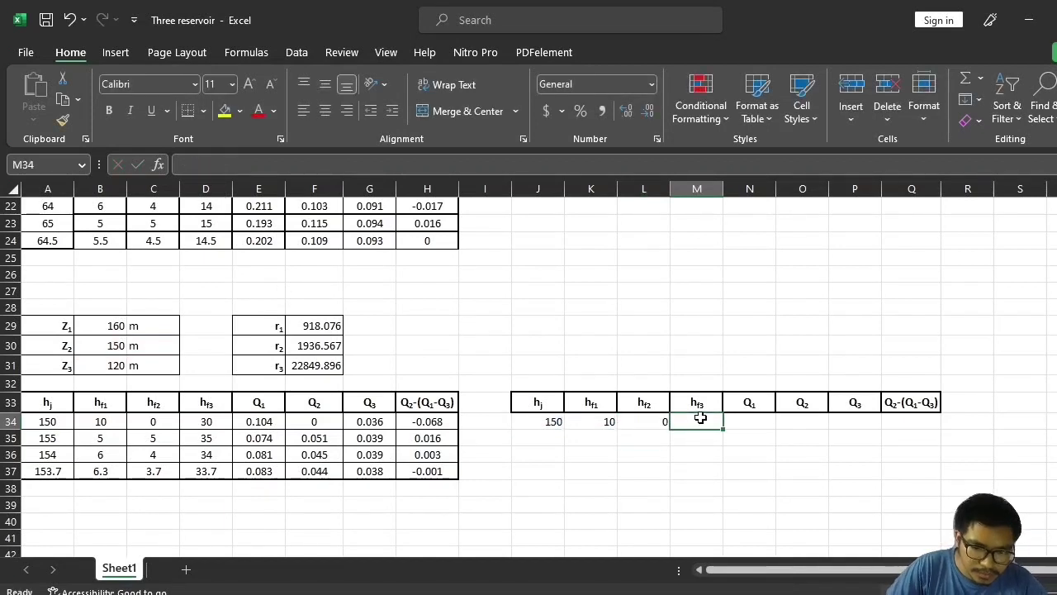
type("=")
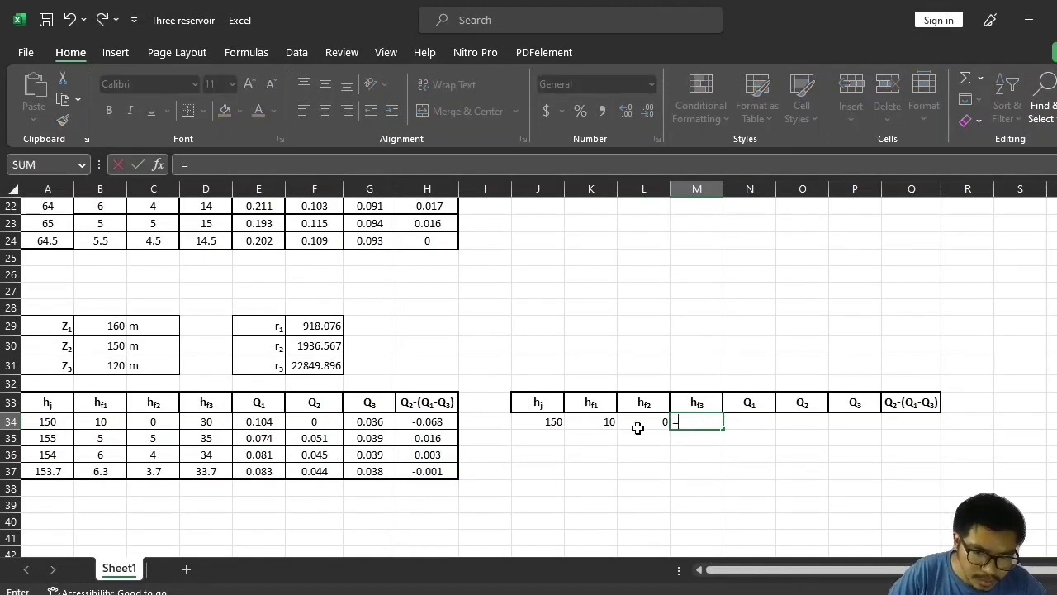
left_click(548, 422)
left_click(547, 422)
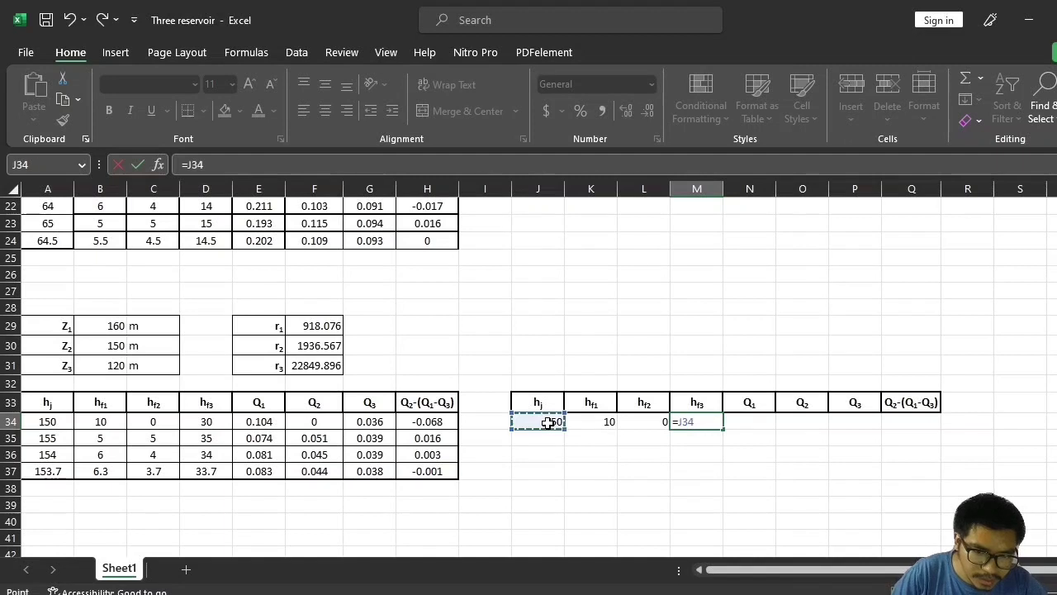
type("-")
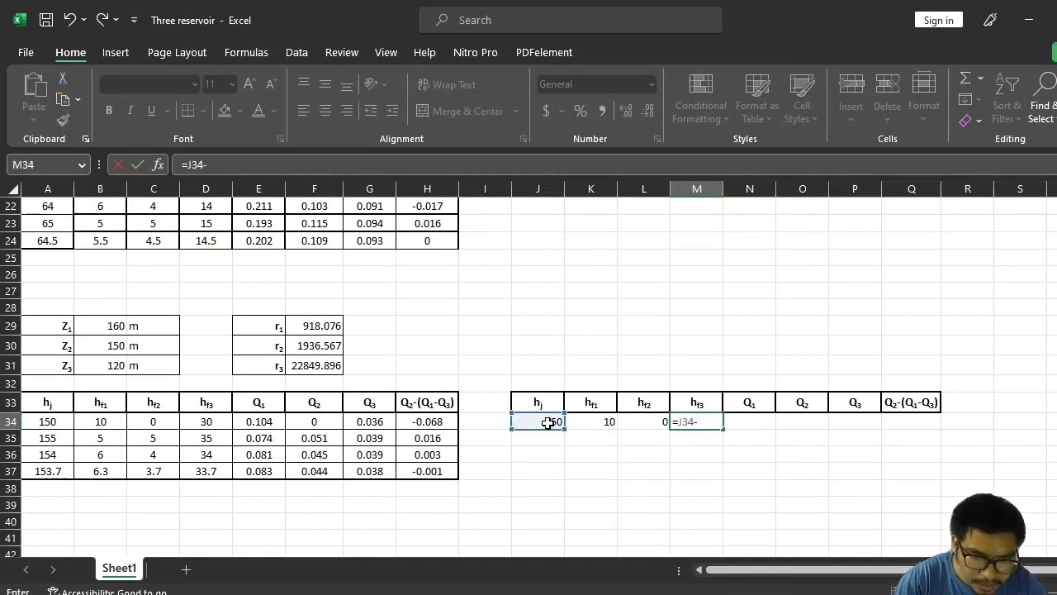
left_click(111, 366)
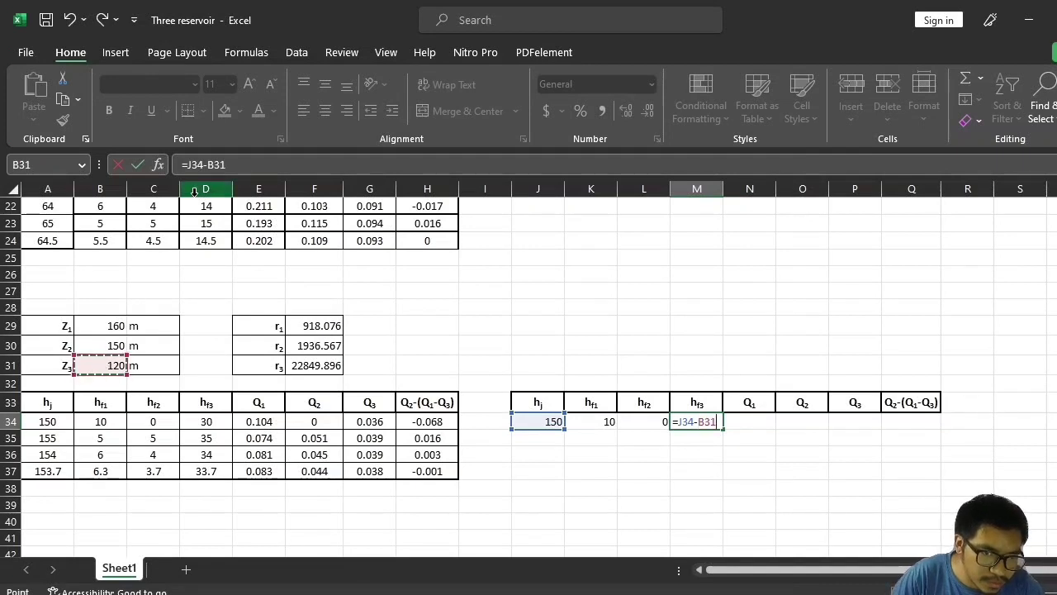
key("F2")
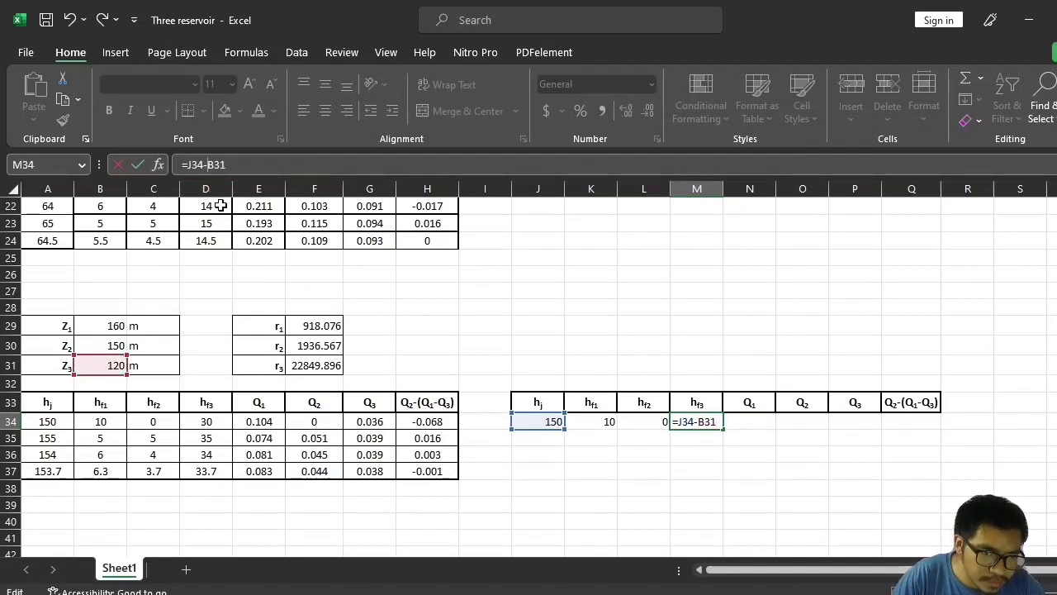
key("Left")
key("Left")
key("Left")
type("$B")
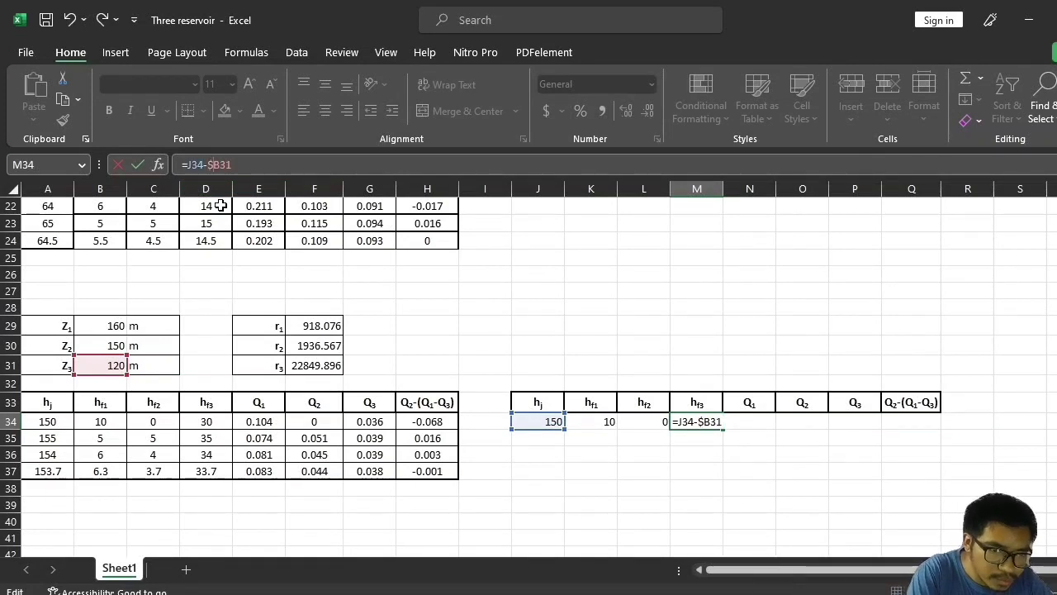
type("$")
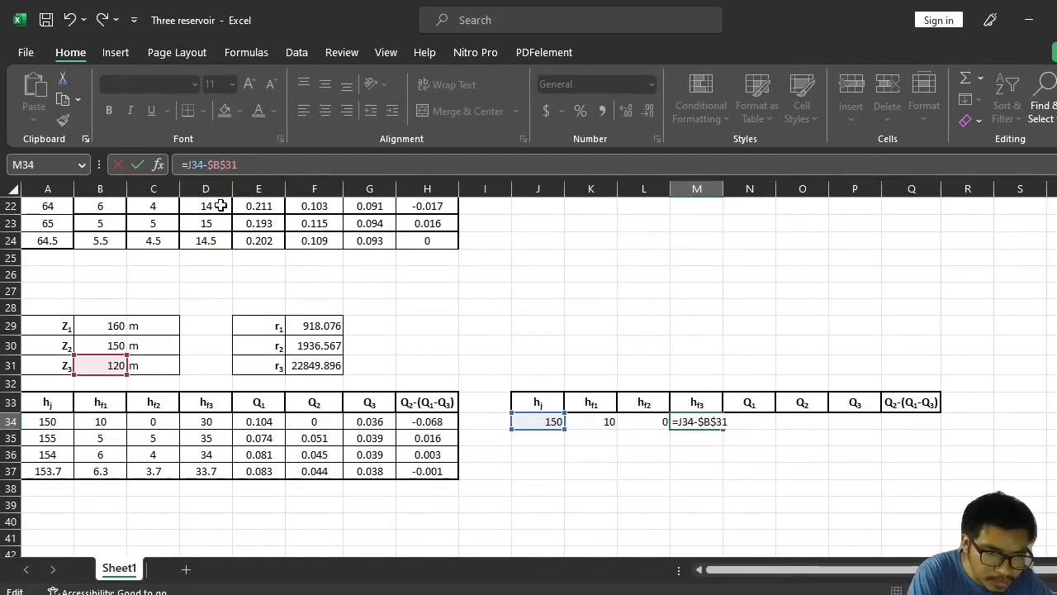
key("Return")
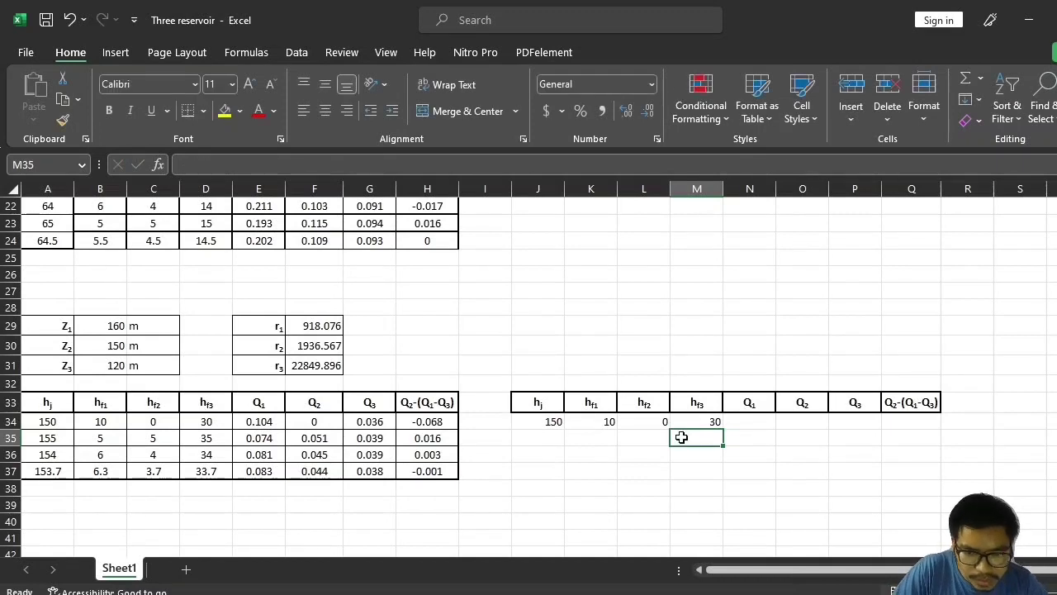
Calculate Q1 in N34 from hf1 and r1 with the formula =SQRT(K34/$F$29), keeping the r1 reference absolute
left_click(748, 421)
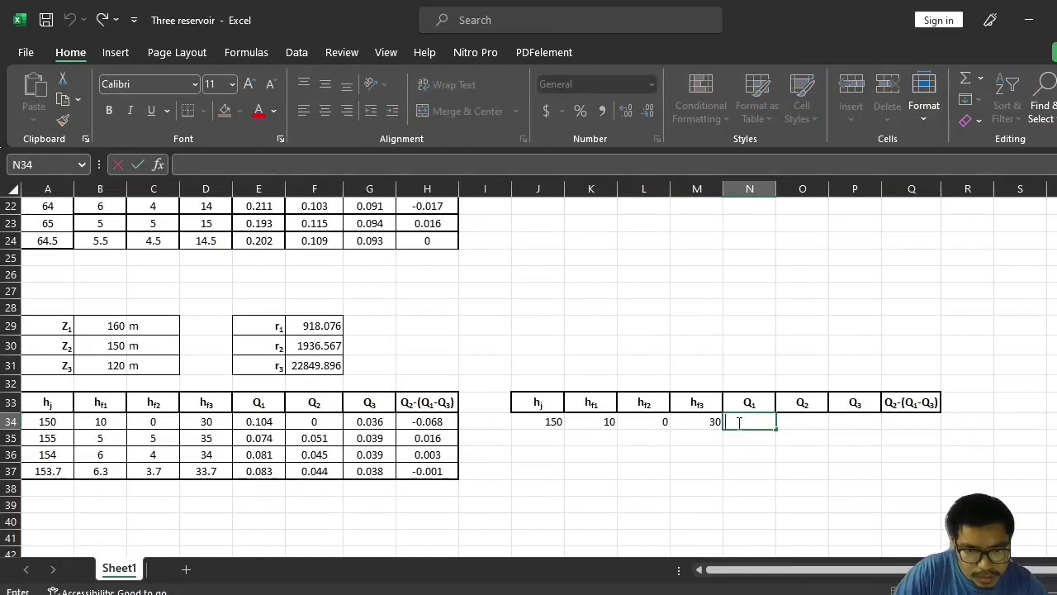
type("=")
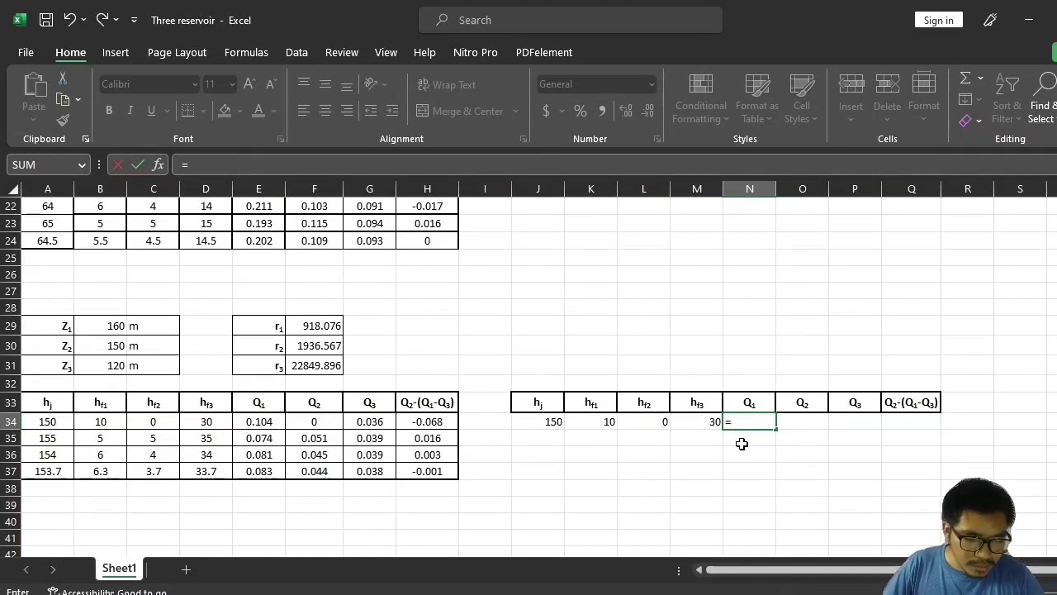
type("sq")
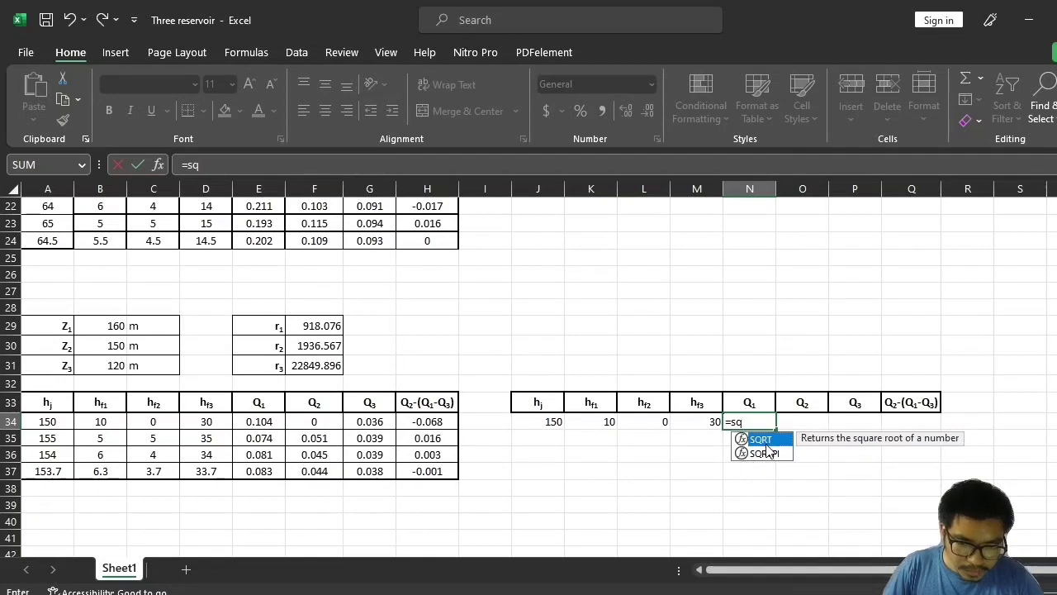
key("Tab")
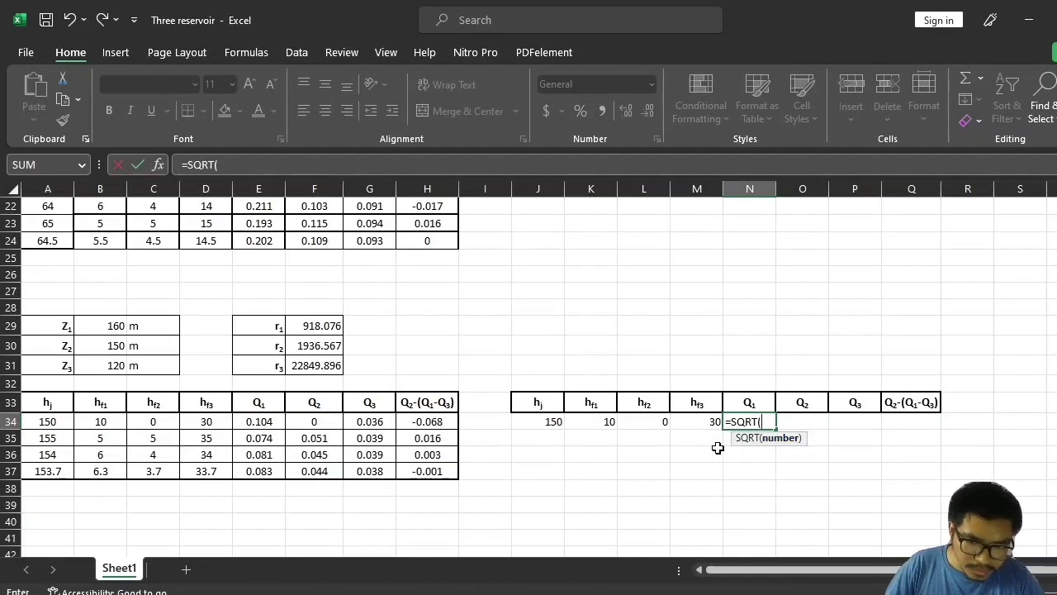
left_click(597, 422)
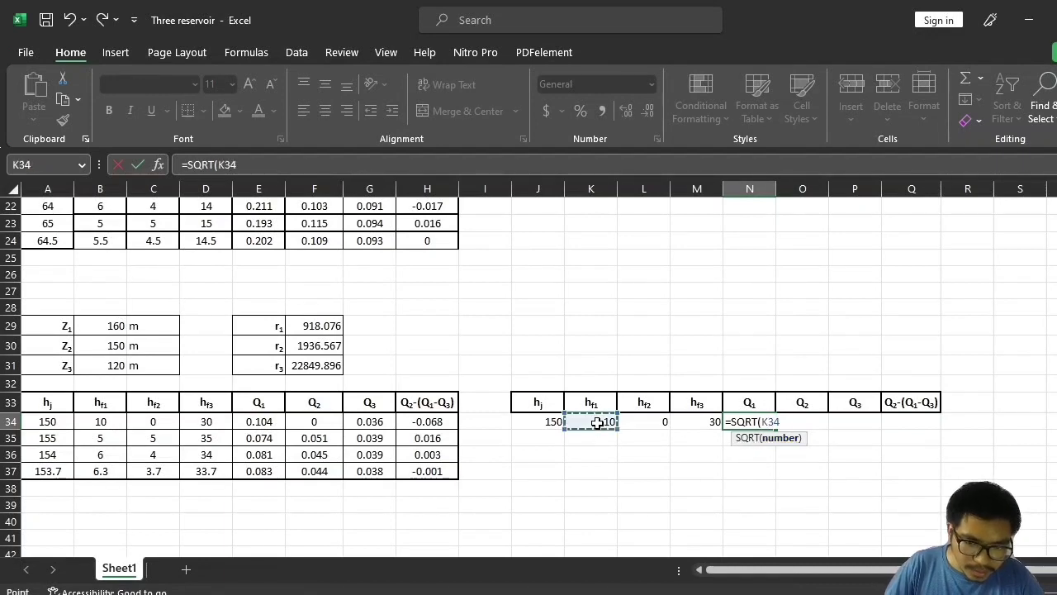
type("/")
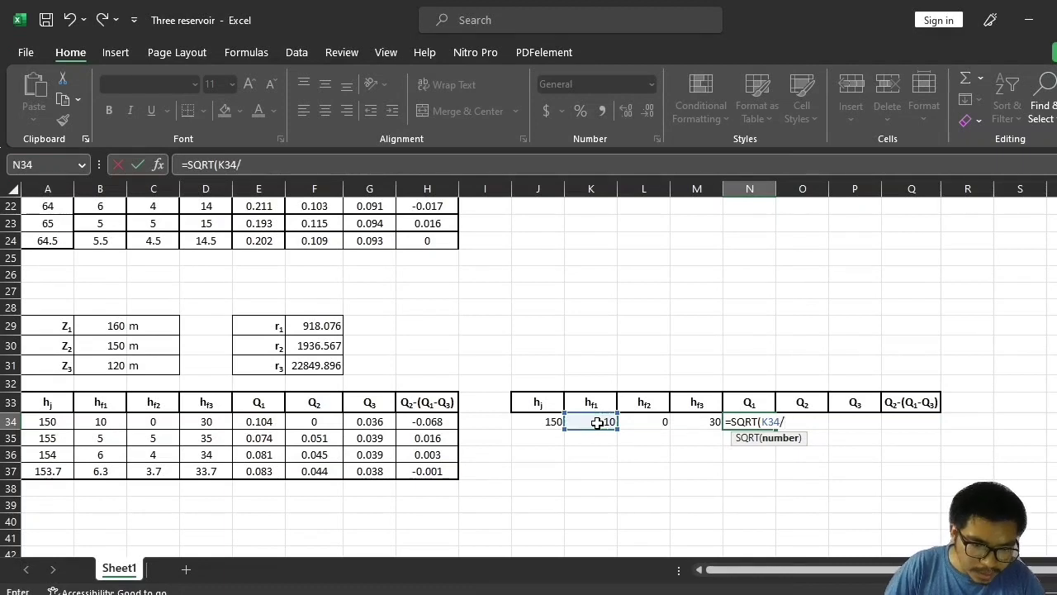
left_click(330, 328)
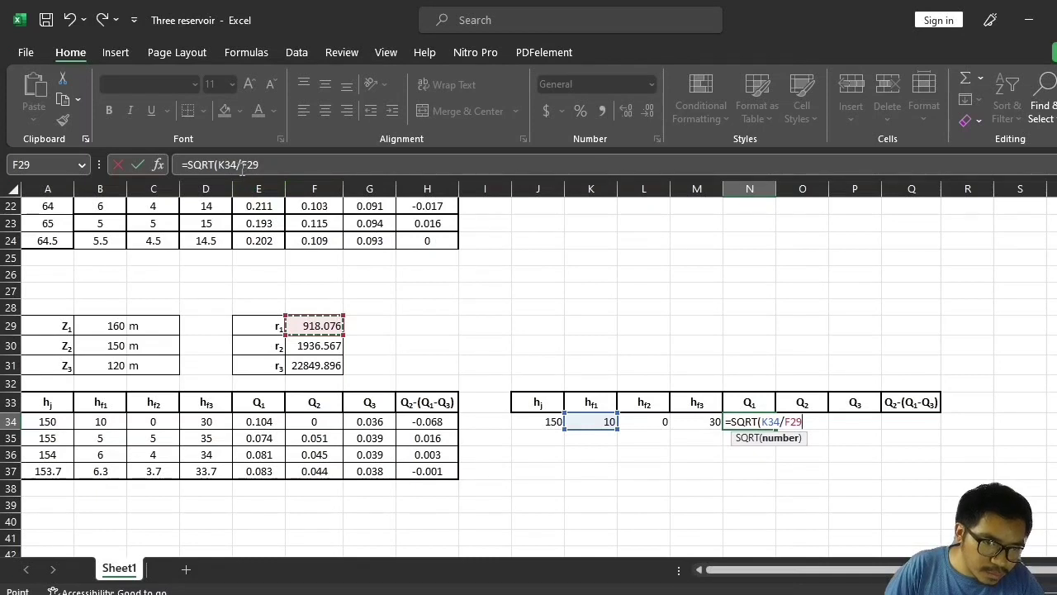
left_click(242, 165)
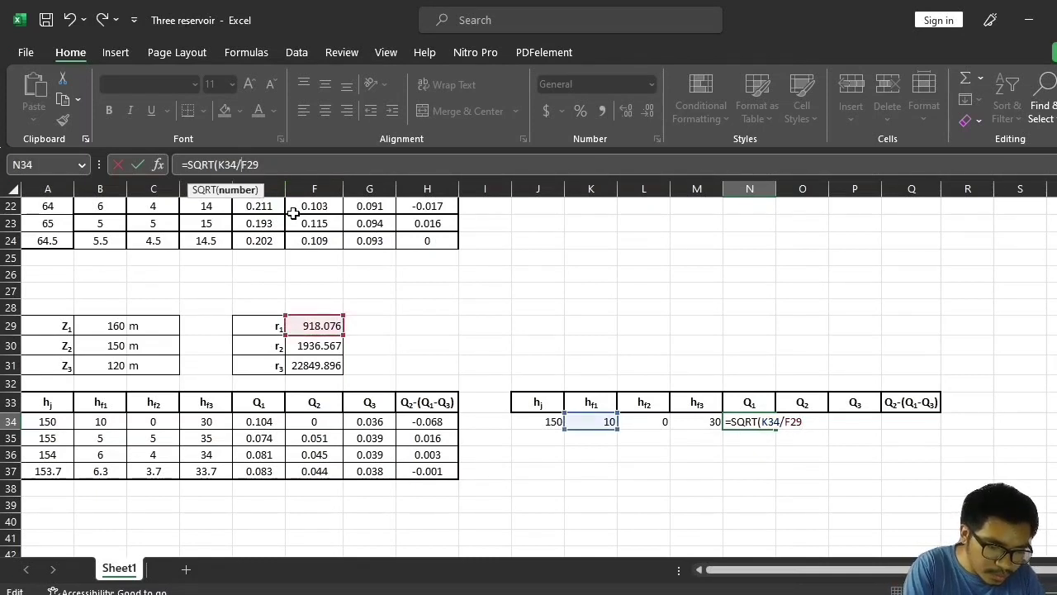
type("$")
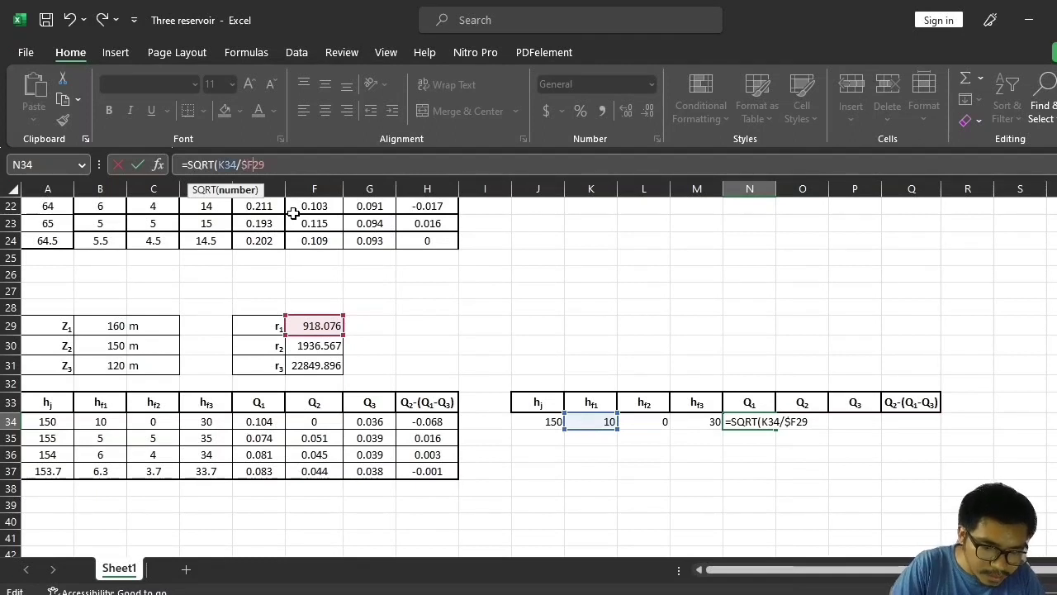
key("Right")
type("$29")
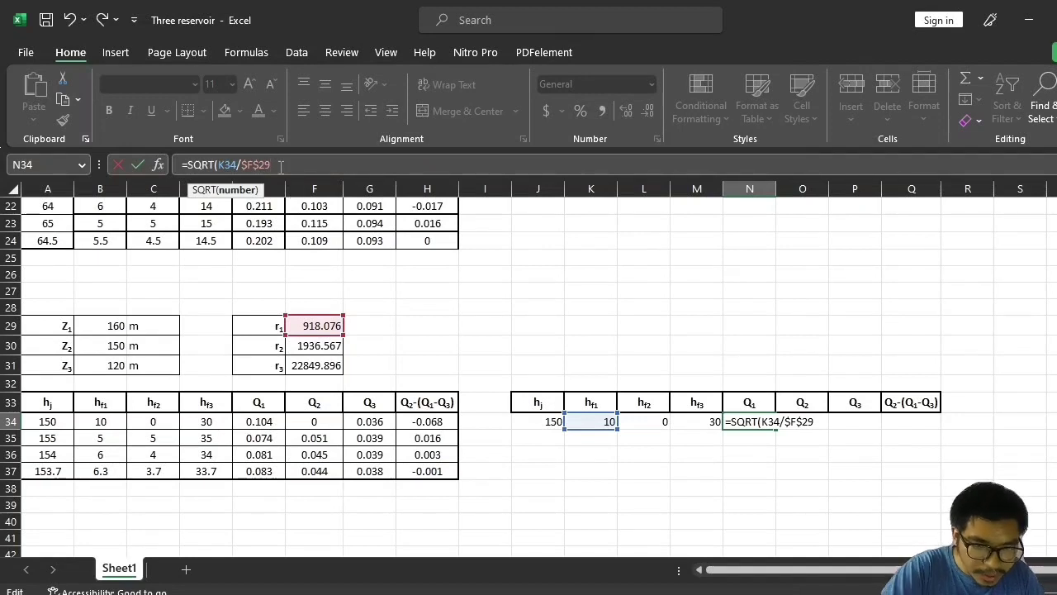
type(")")
key("Return")
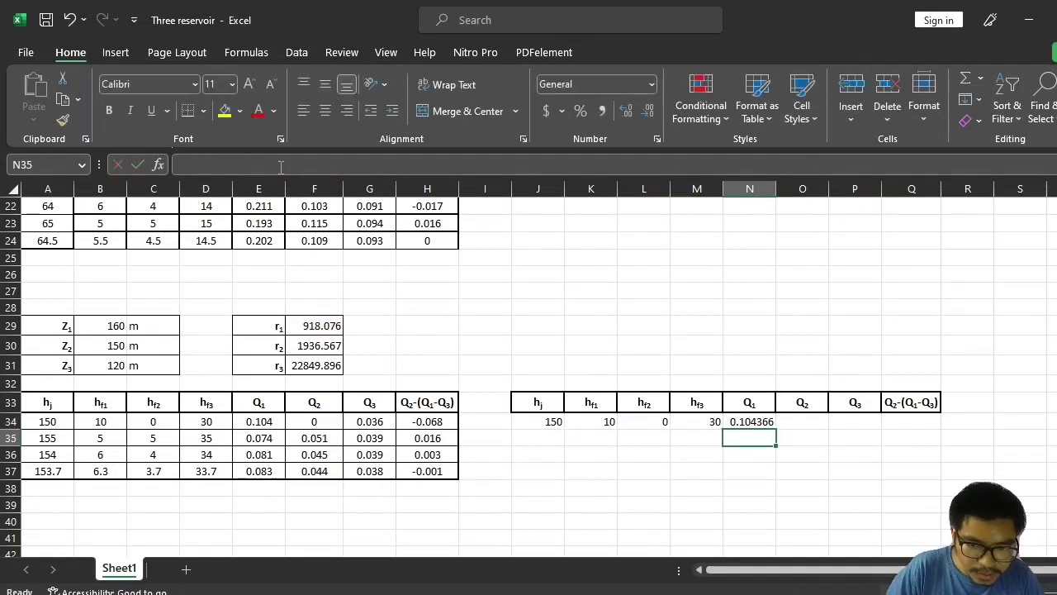
Round Q1 in N34 to three decimals by changing its formula to =ROUND(SQRT(K34/$F$29),3)
left_click(749, 421)
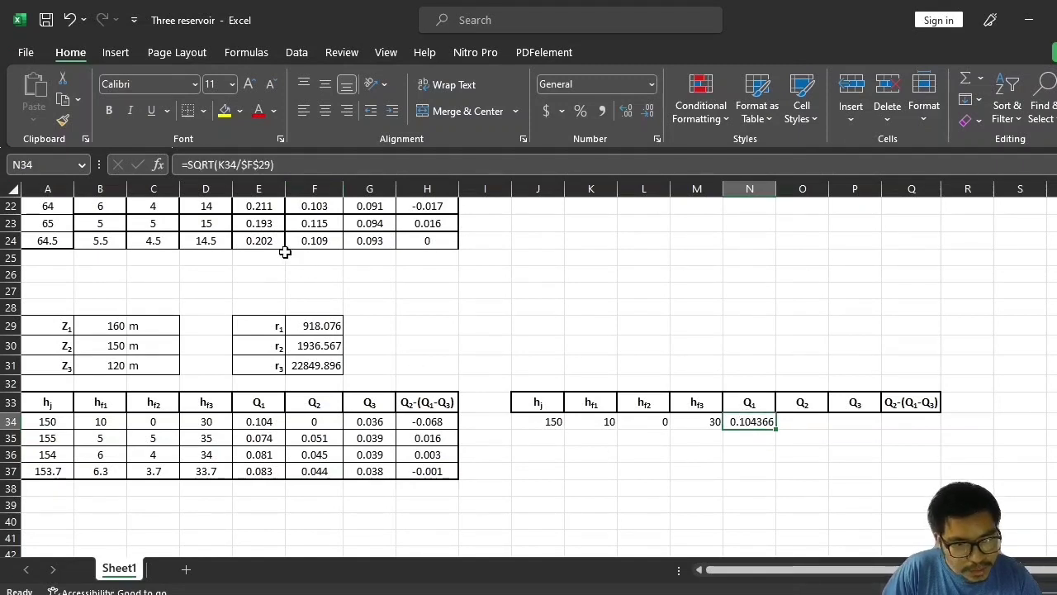
left_click(189, 165)
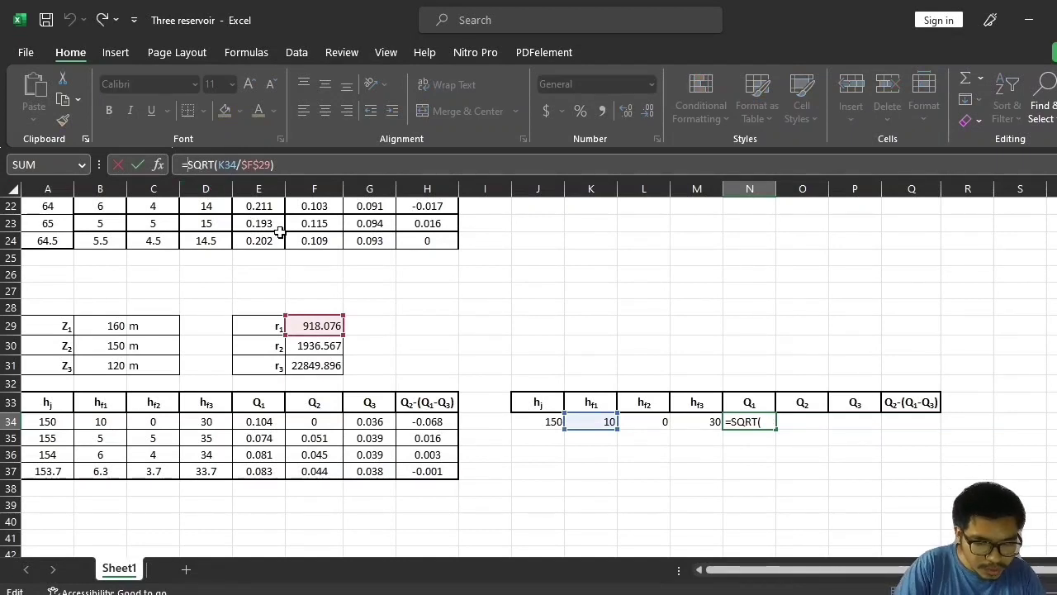
type("ROUN")
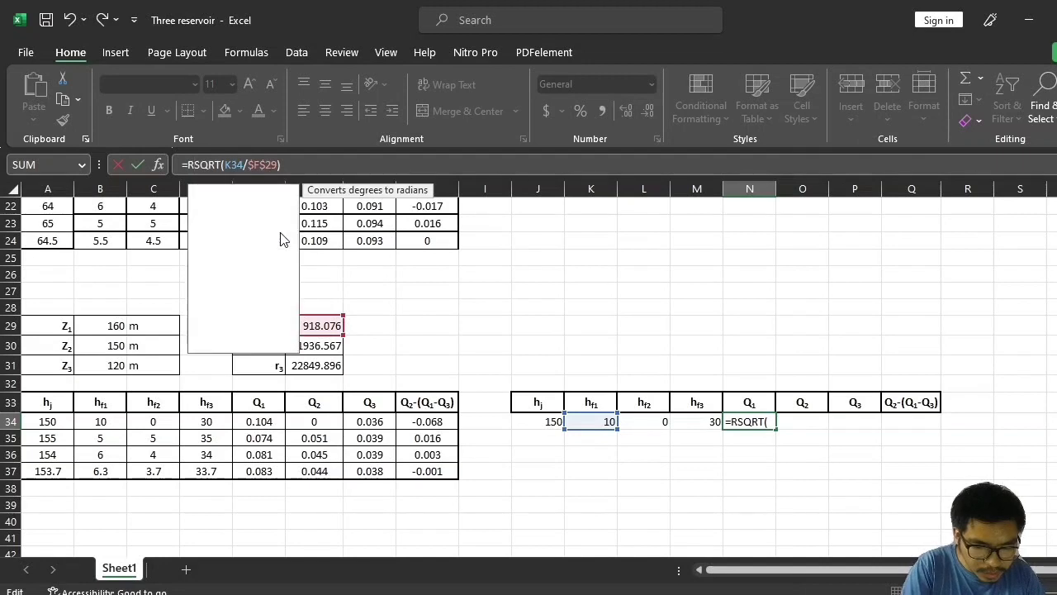
type("D")
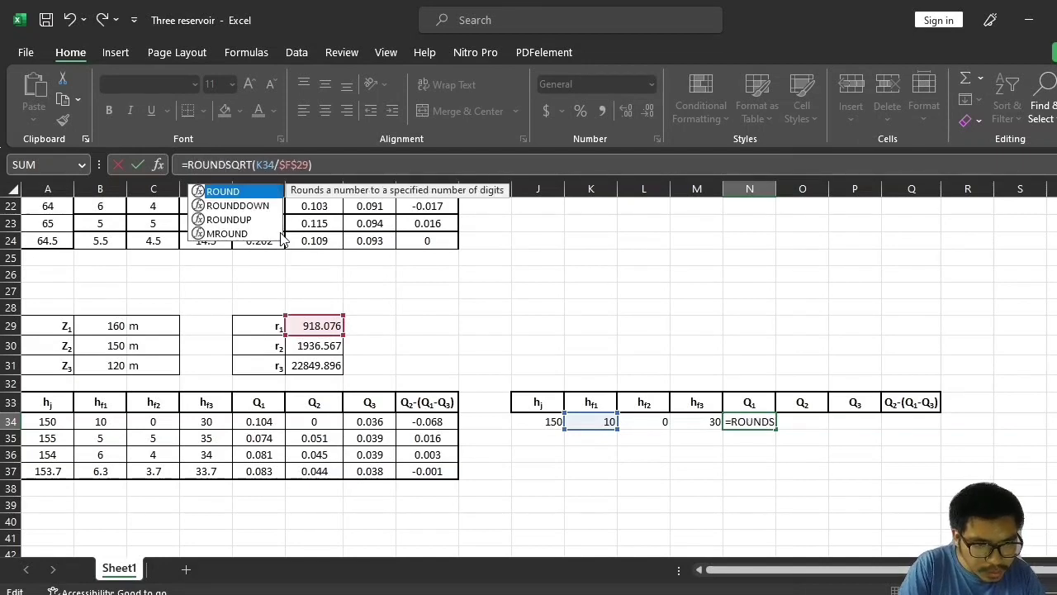
type("(")
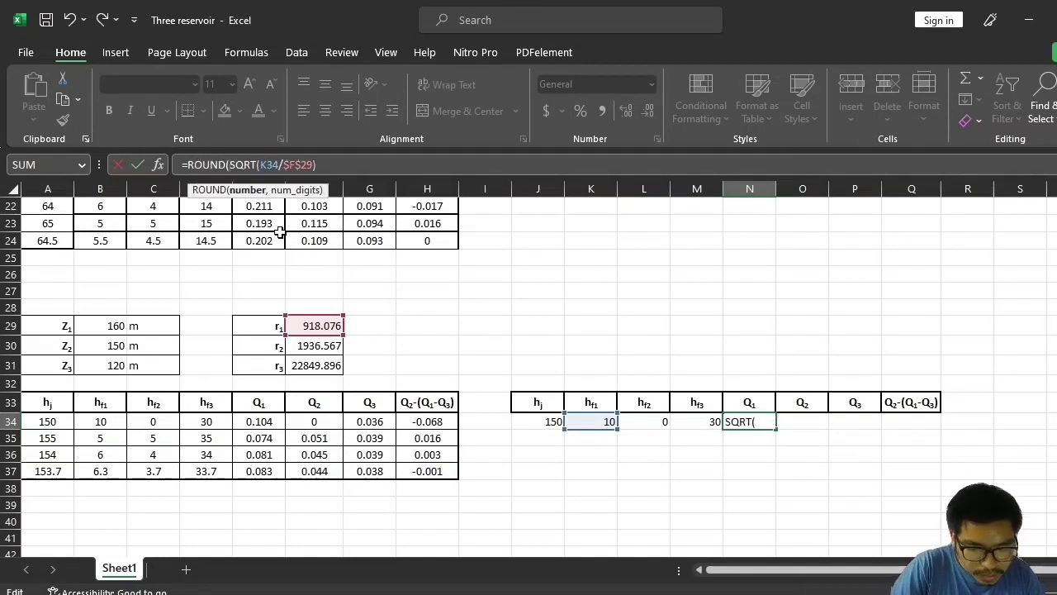
key("Right")
key("Right")
key("Right")
key("Right")
key("Right")
key("Right")
key("Right")
key("Right")
key("Right")
key("Right")
key("Right")
key("Right")
key("Right")
key("Right")
key("Right")
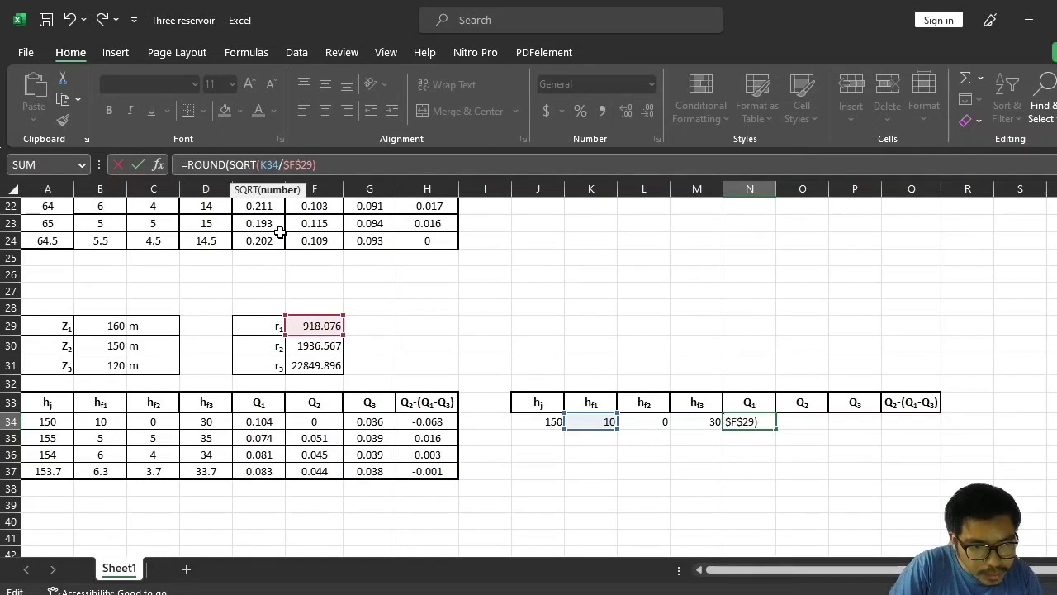
key("Right")
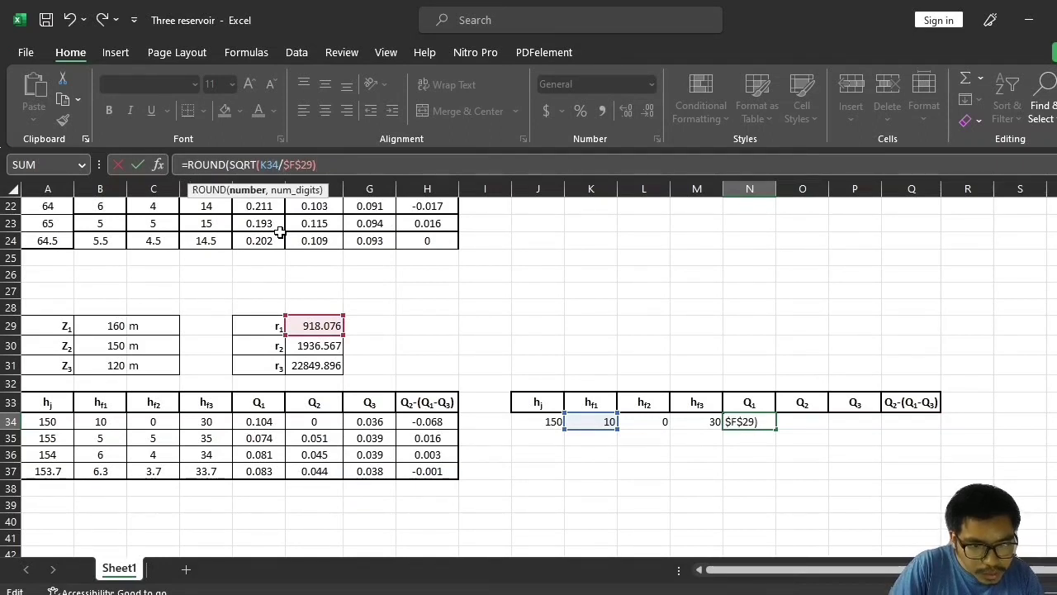
type(",")
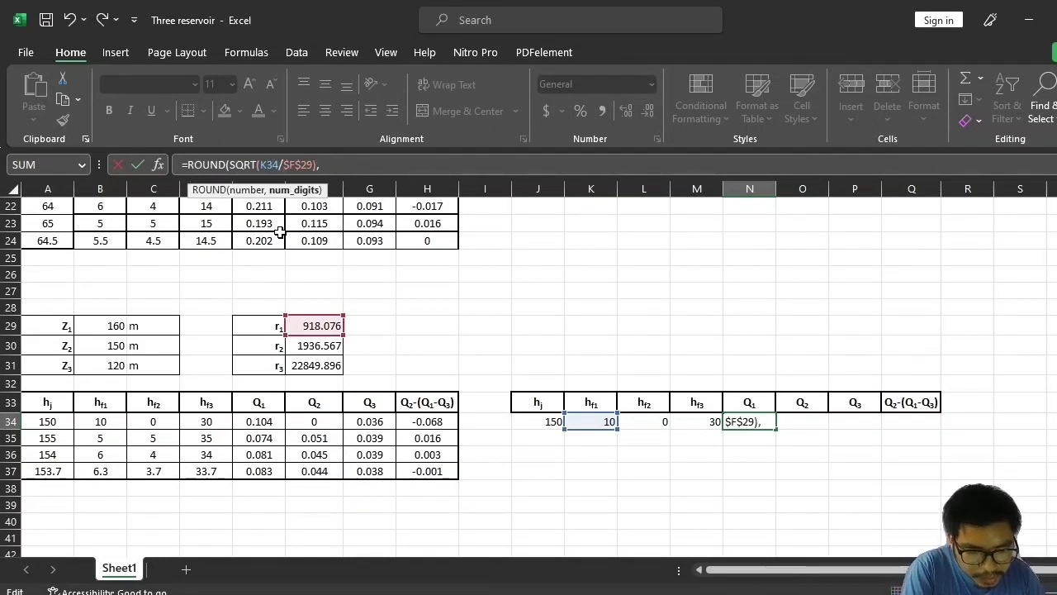
type("3")
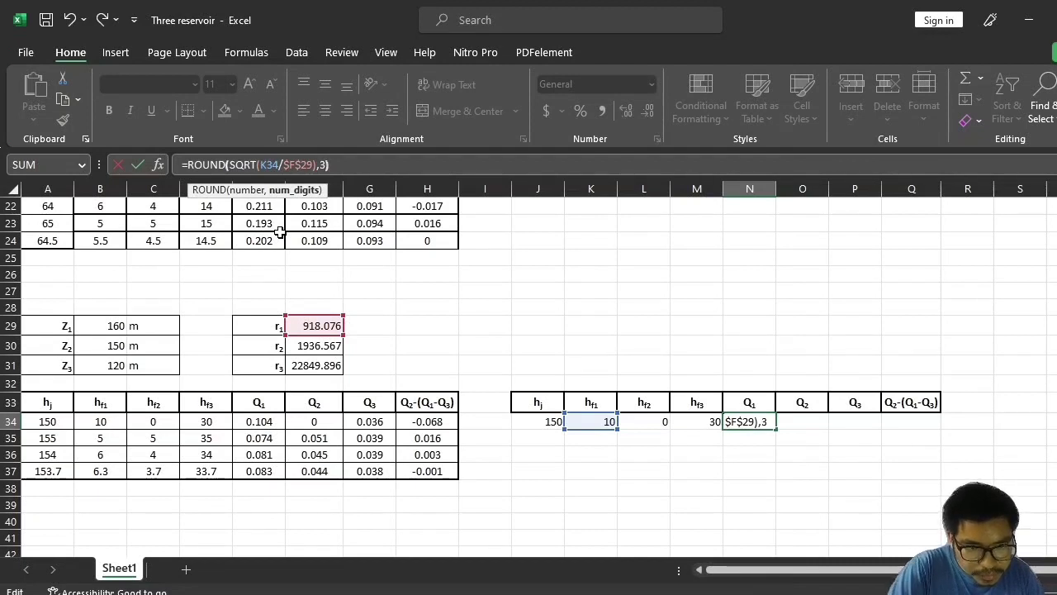
type(")")
key("Return")
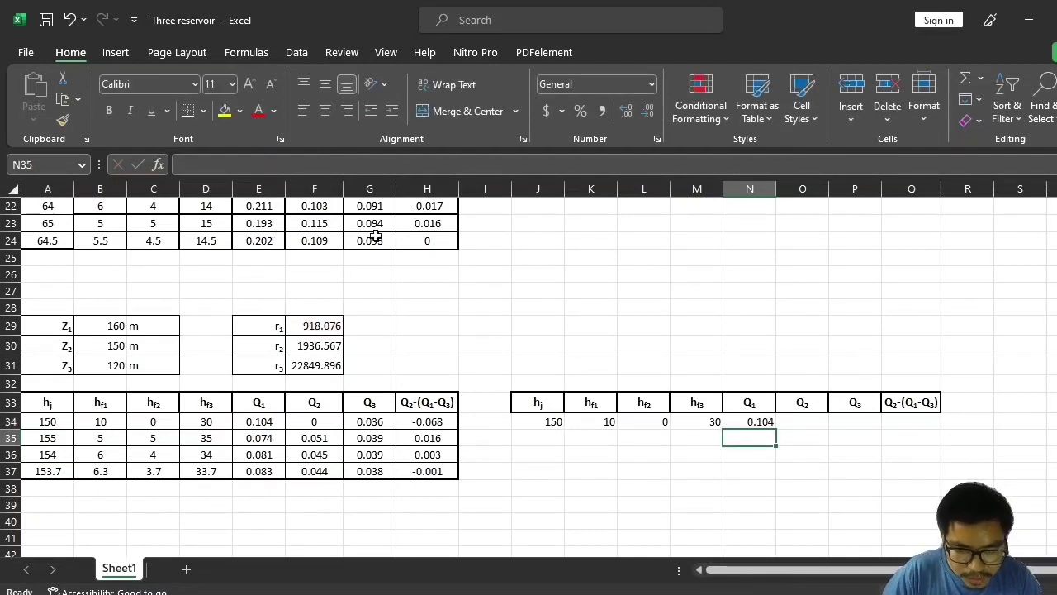
Calculate Q2 in O34 from hf2 and r2 with the formula =SQRT(L34/$F$30), keeping the r2 reference absolute
left_click(802, 420)
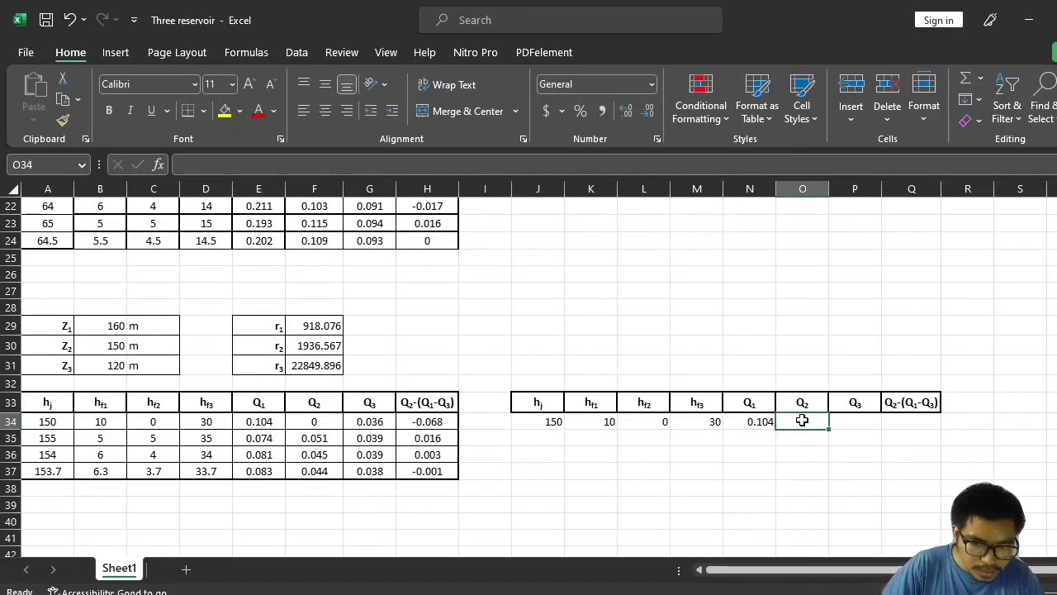
type("=")
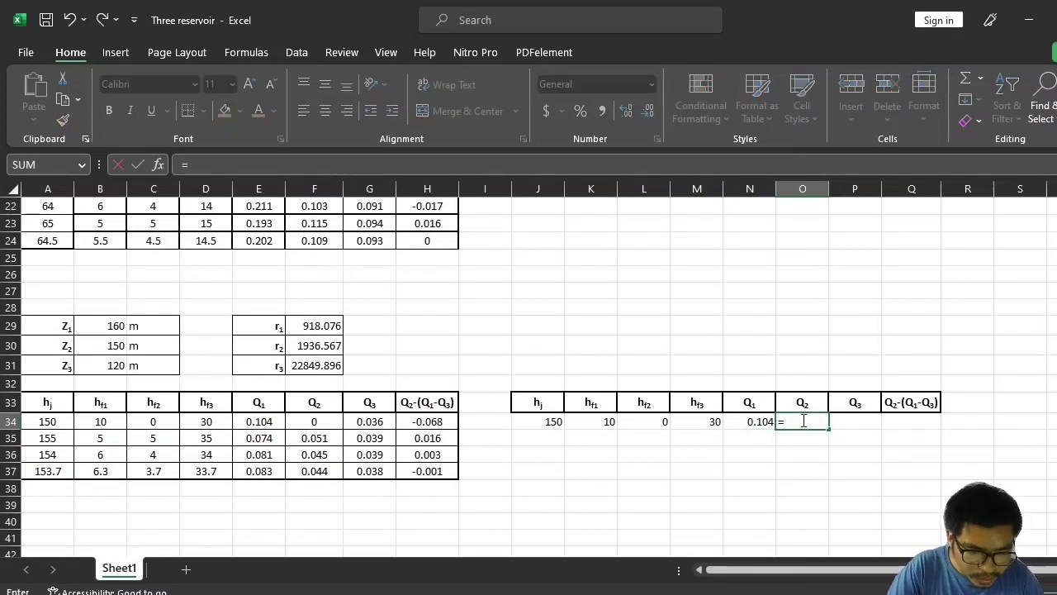
type("sq")
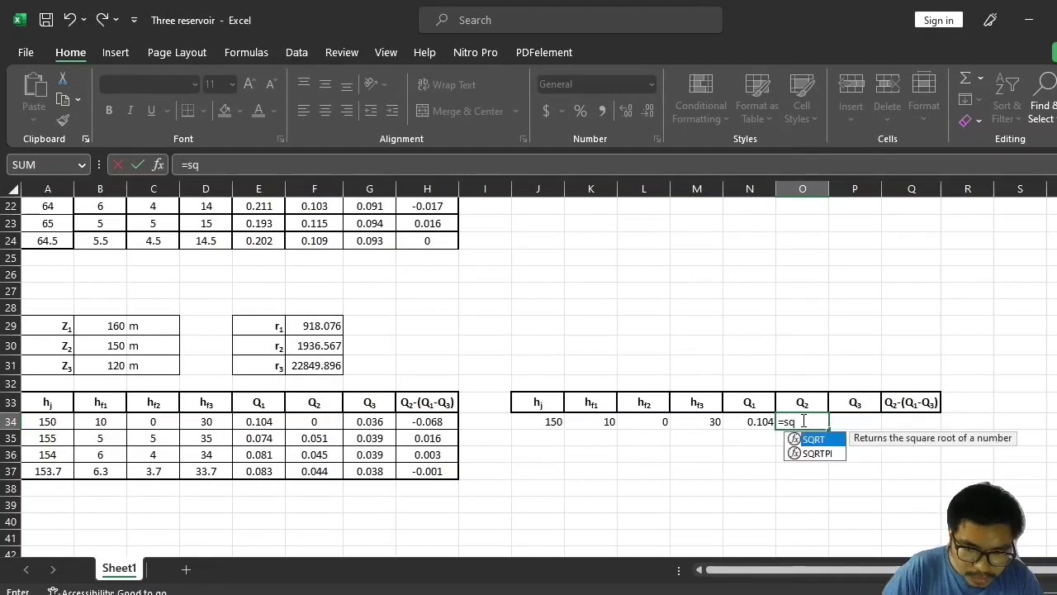
double_click(810, 440)
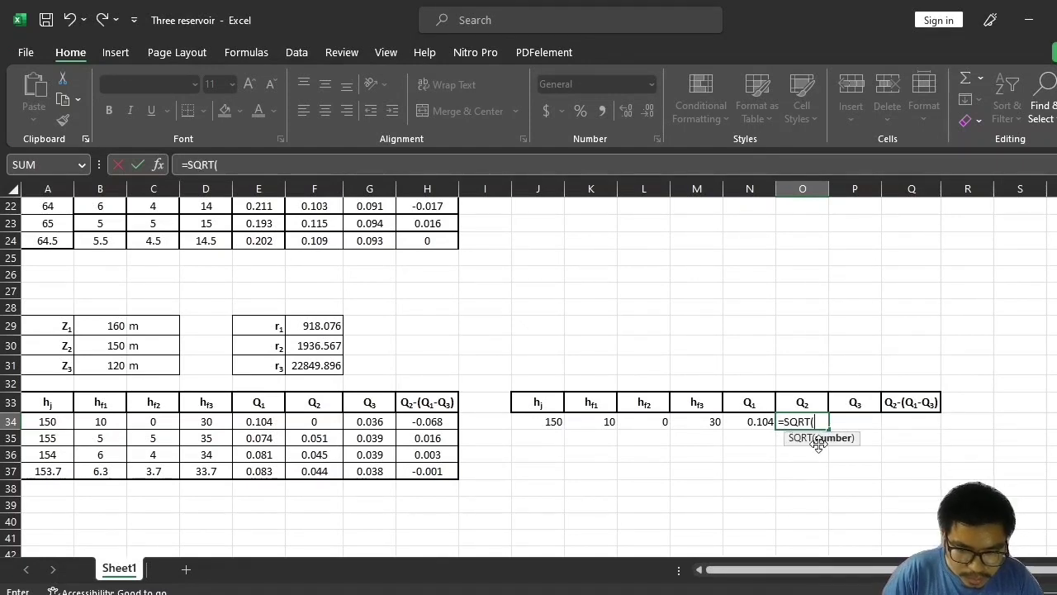
left_click(661, 422)
type("/")
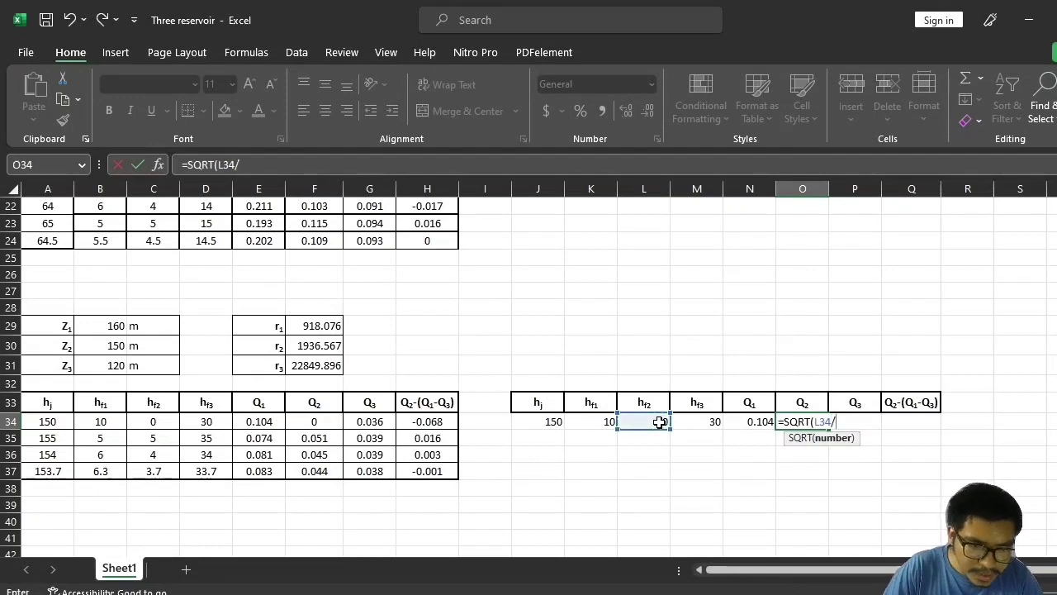
left_click(316, 348)
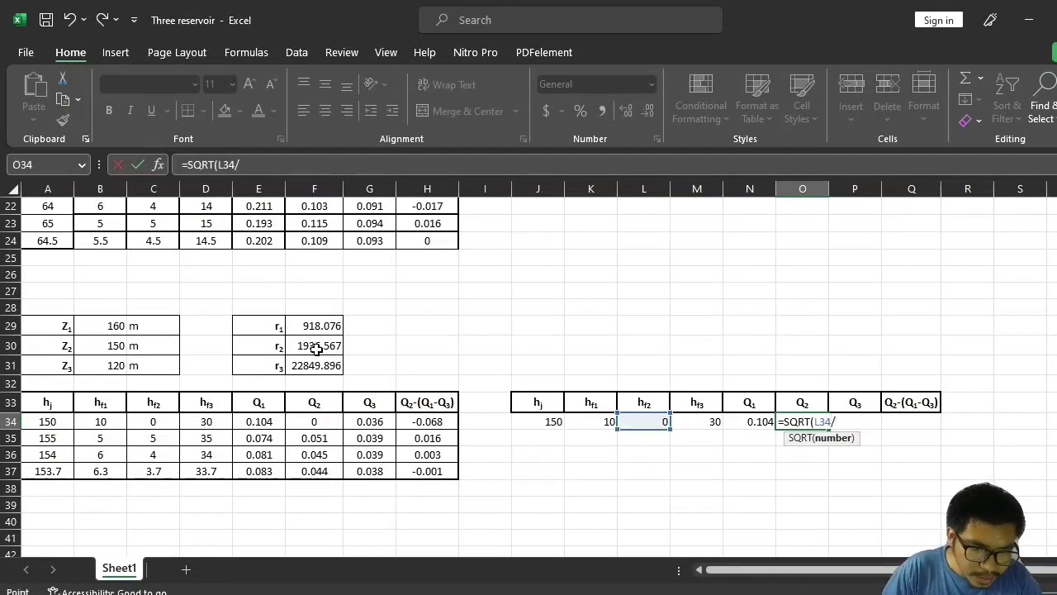
left_click(240, 162)
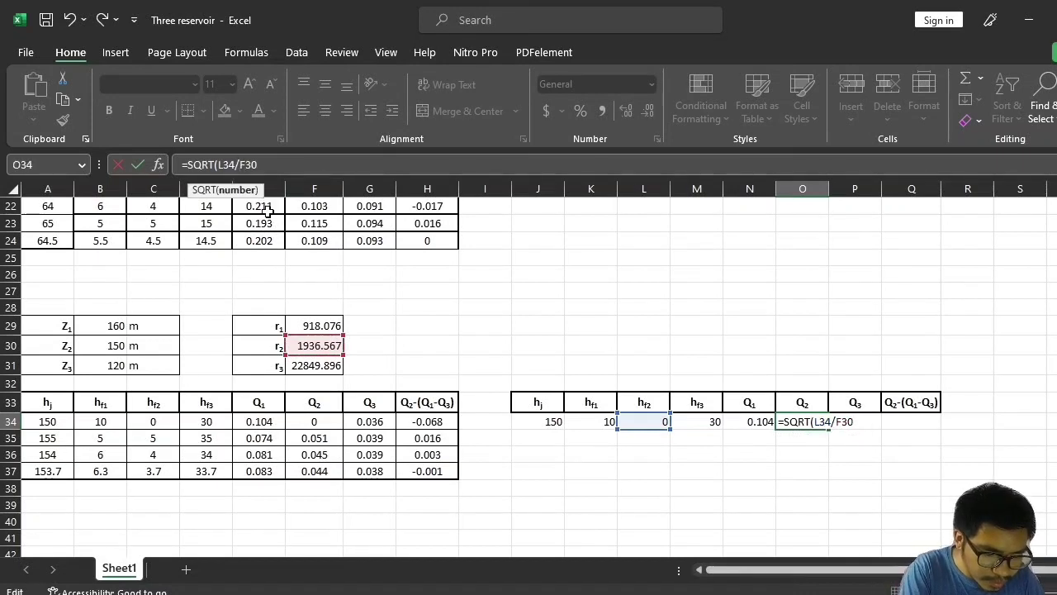
type("$")
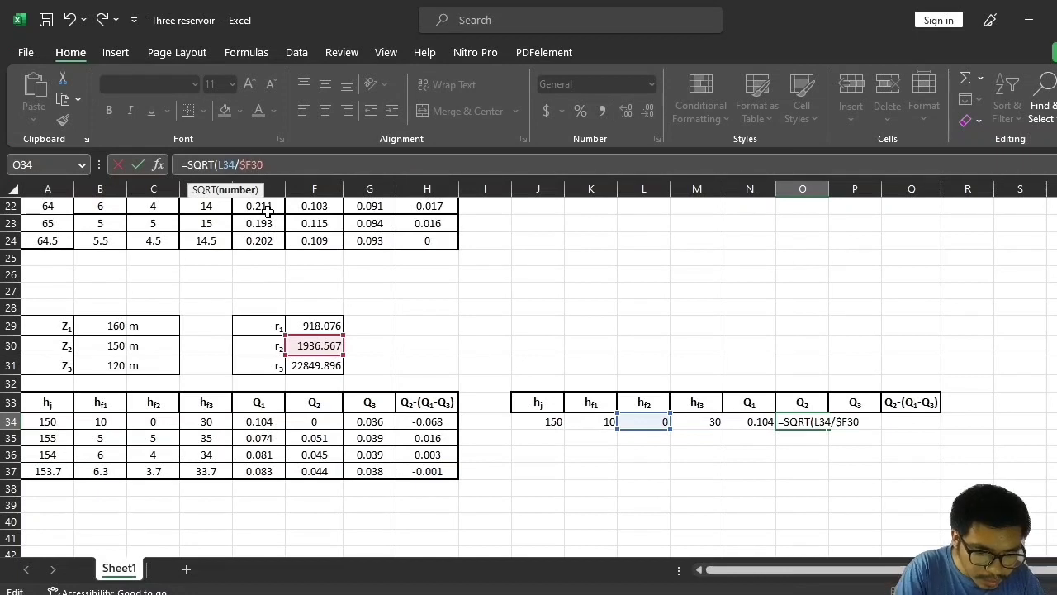
key("Right")
type("$30")
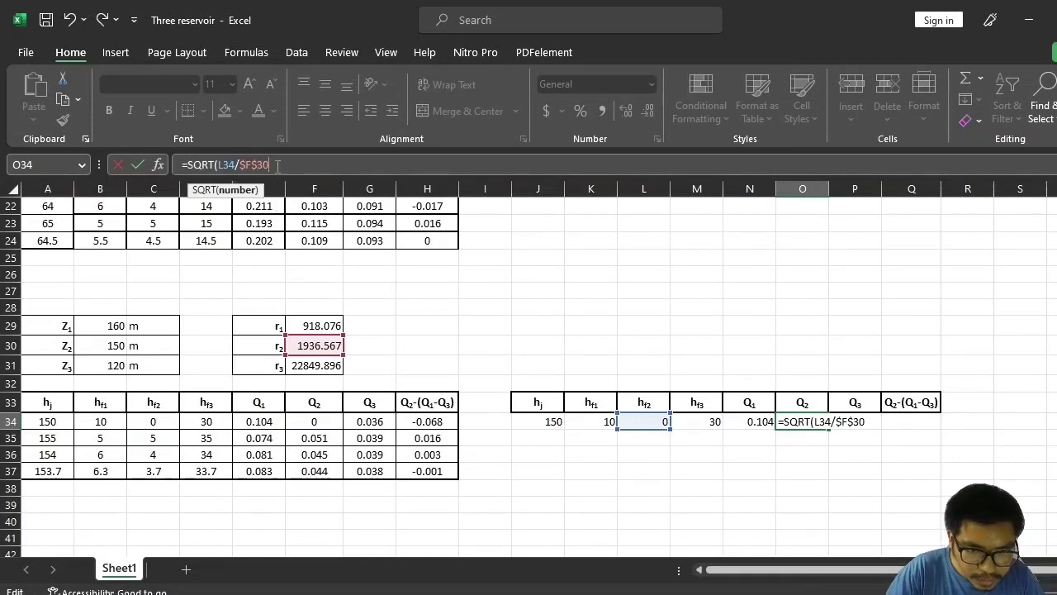
type(")")
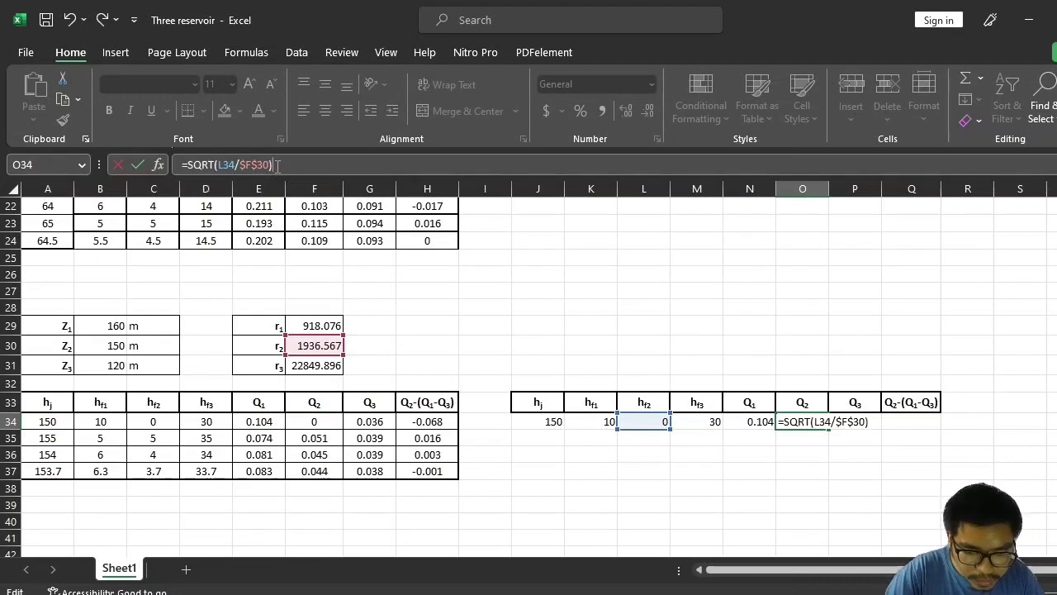
key("Return")
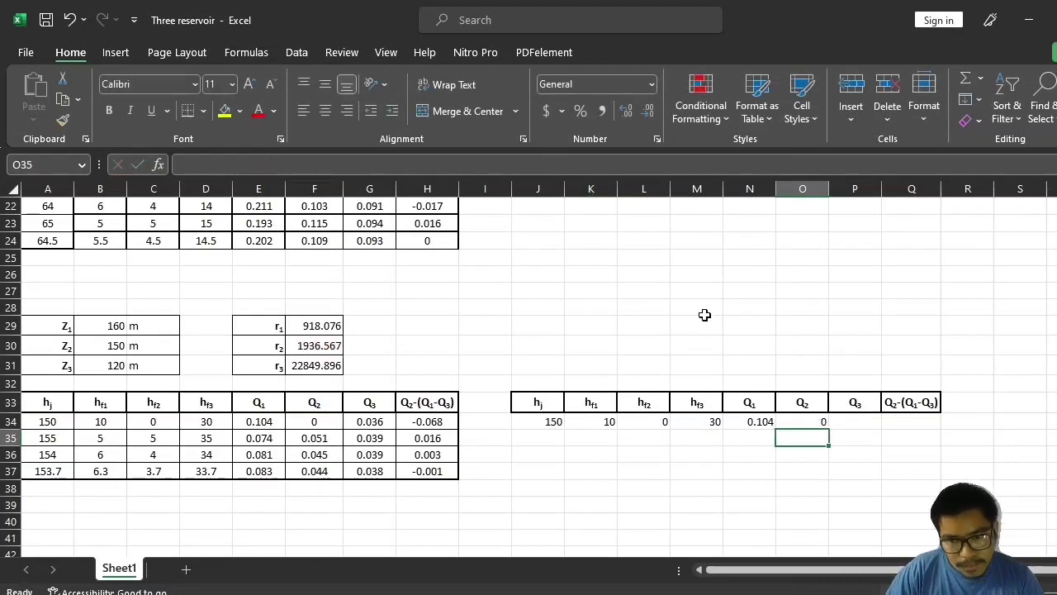
Round Q2 in O34 to three decimals by changing its formula to =ROUND(SQRT(L34/$F$30),3)
left_click(797, 420)
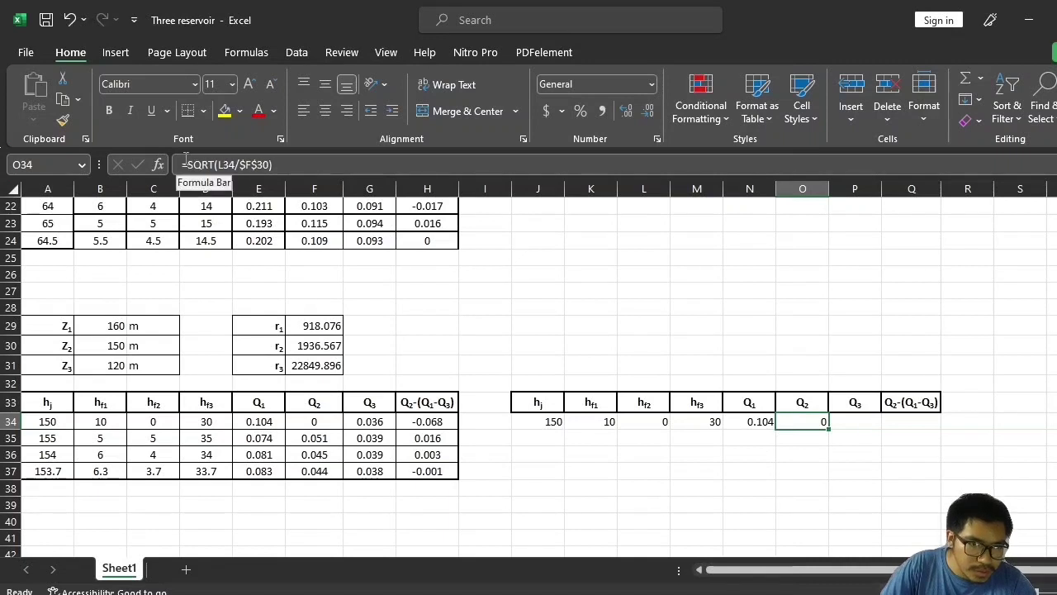
left_click(187, 164)
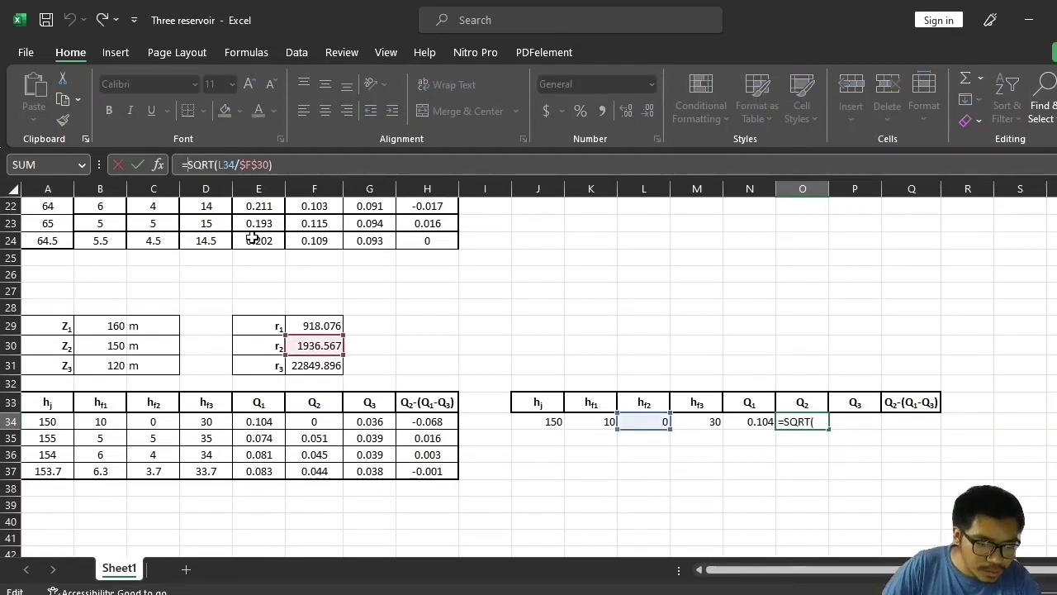
type("R")
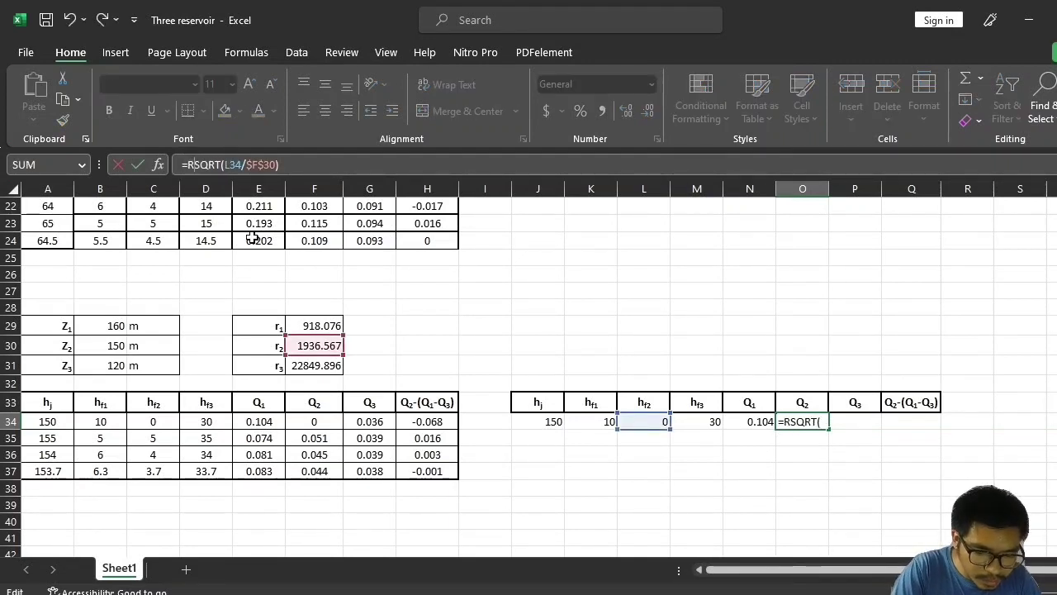
type("OUND")
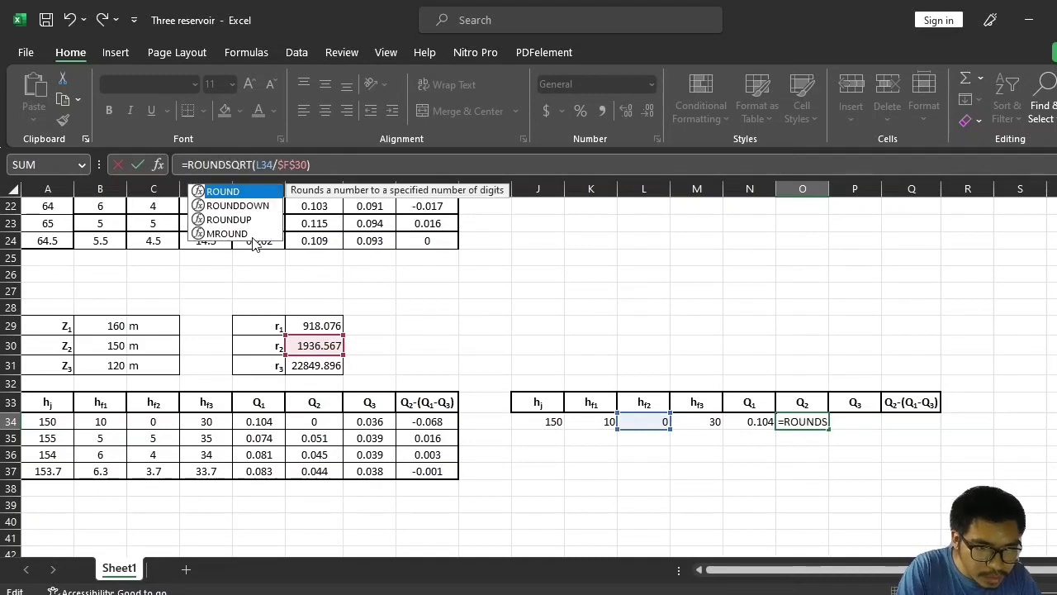
type("(")
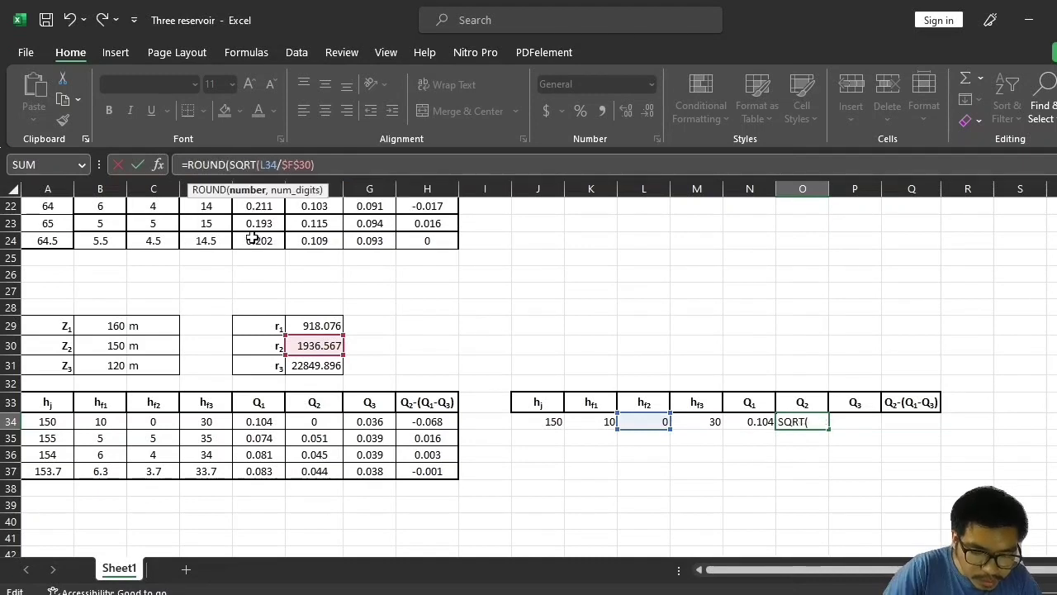
key("Right")
key("Right")
key("Right")
key("Right")
key("Right")
key("Right")
key("Right")
key("Right")
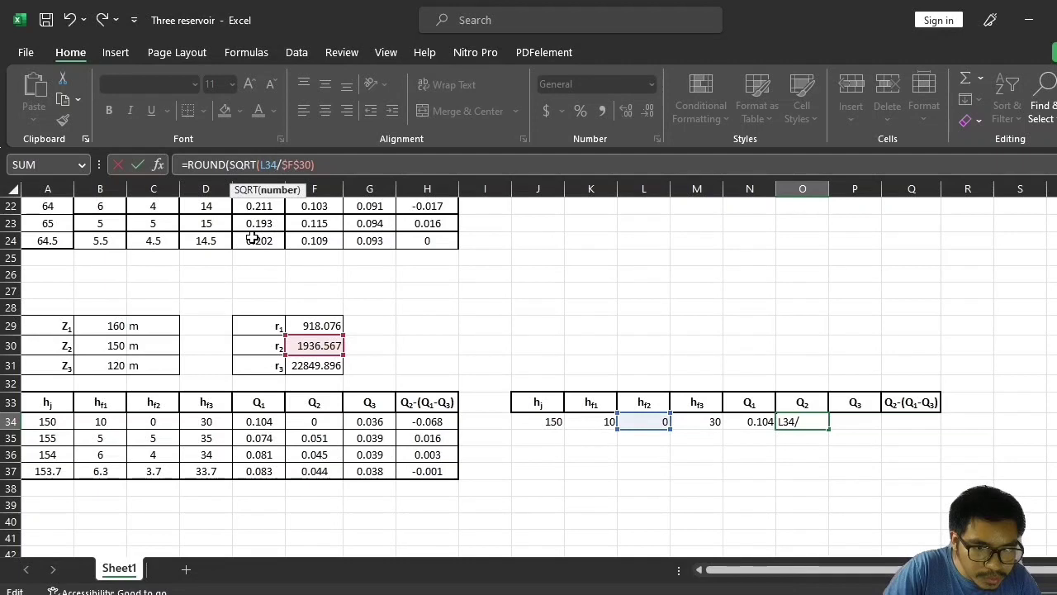
key("Right")
key("Right")
key("Right")
key("Right")
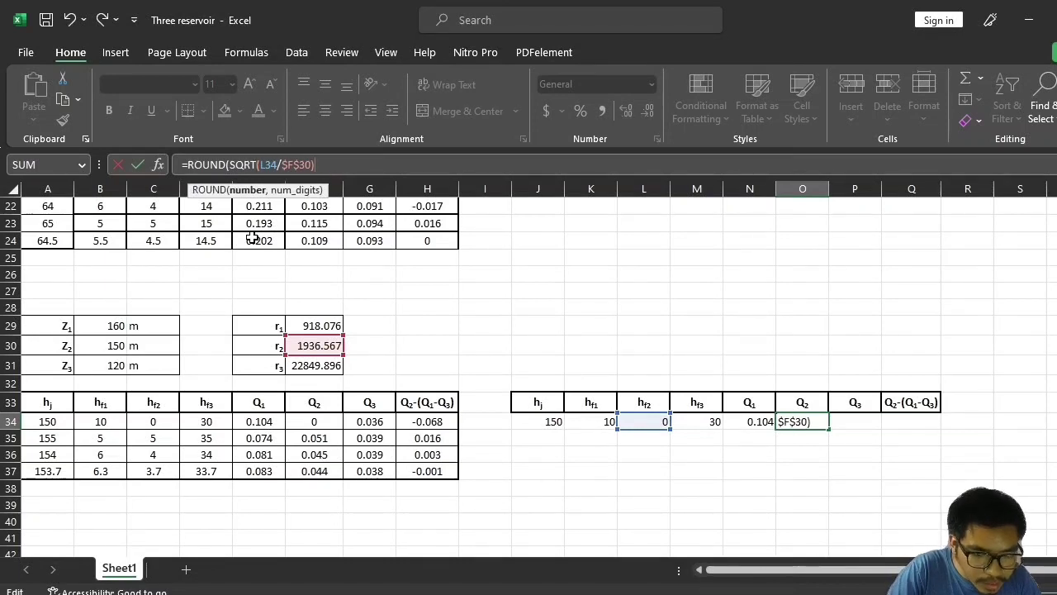
type(",3")
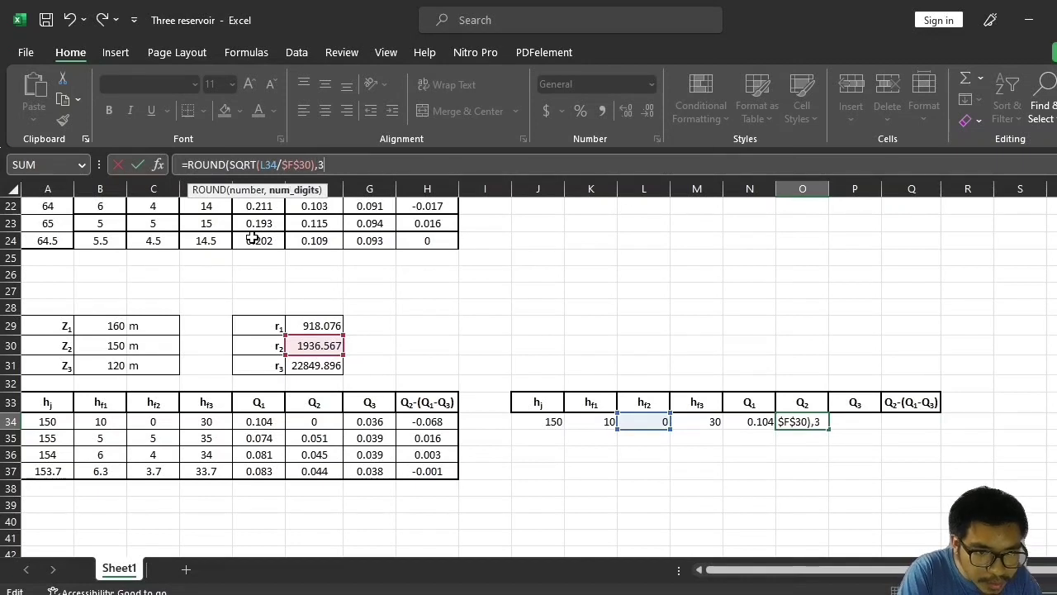
type(")")
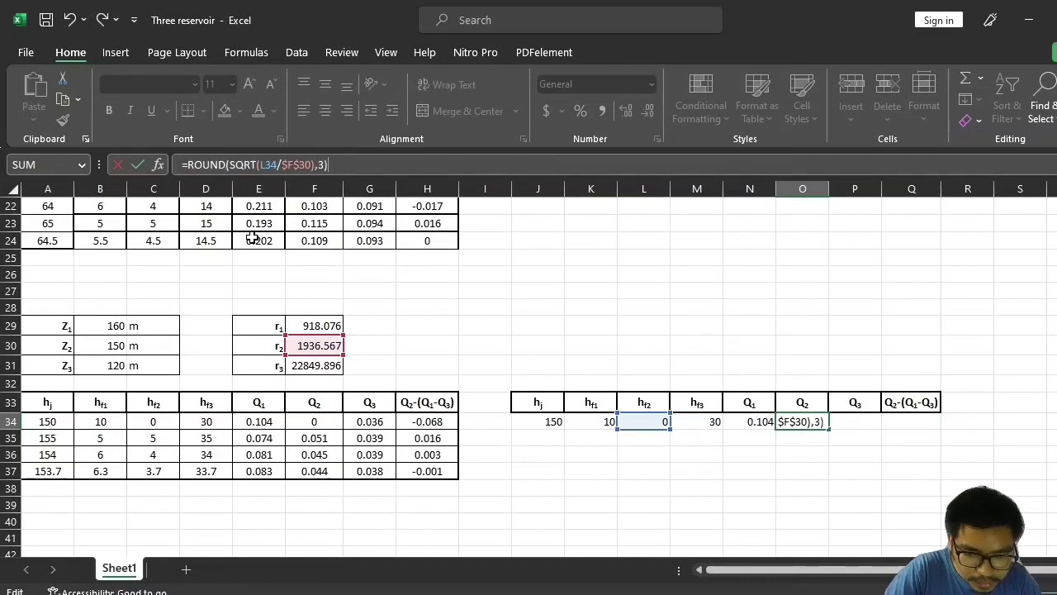
key("Return")
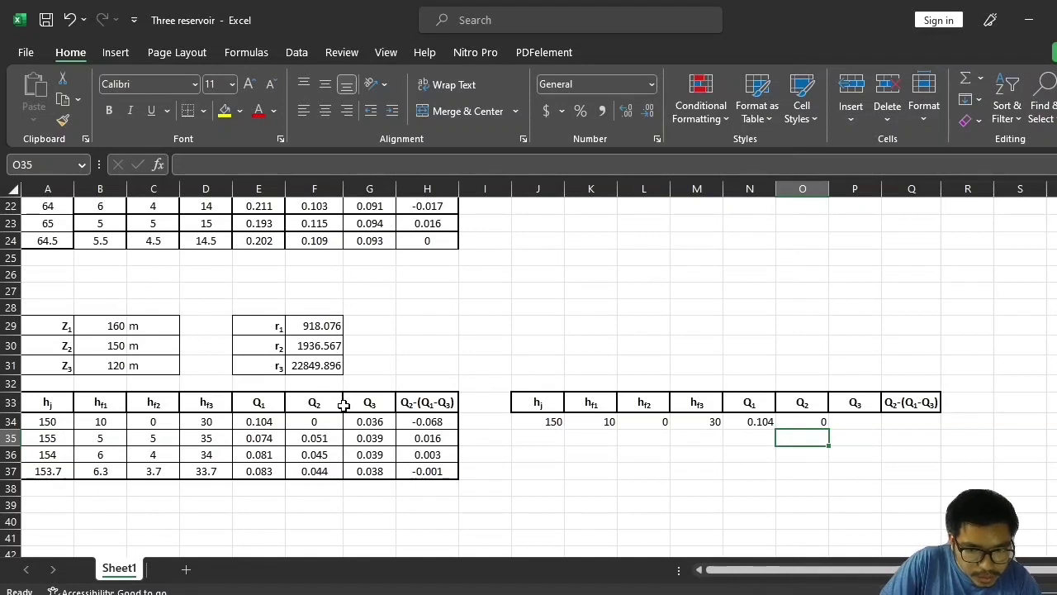
Write the Q3 formula in P34 from hf3 and r3 as =SQRT(M34/$F$31), keeping the r3 reference absolute
left_click(848, 422)
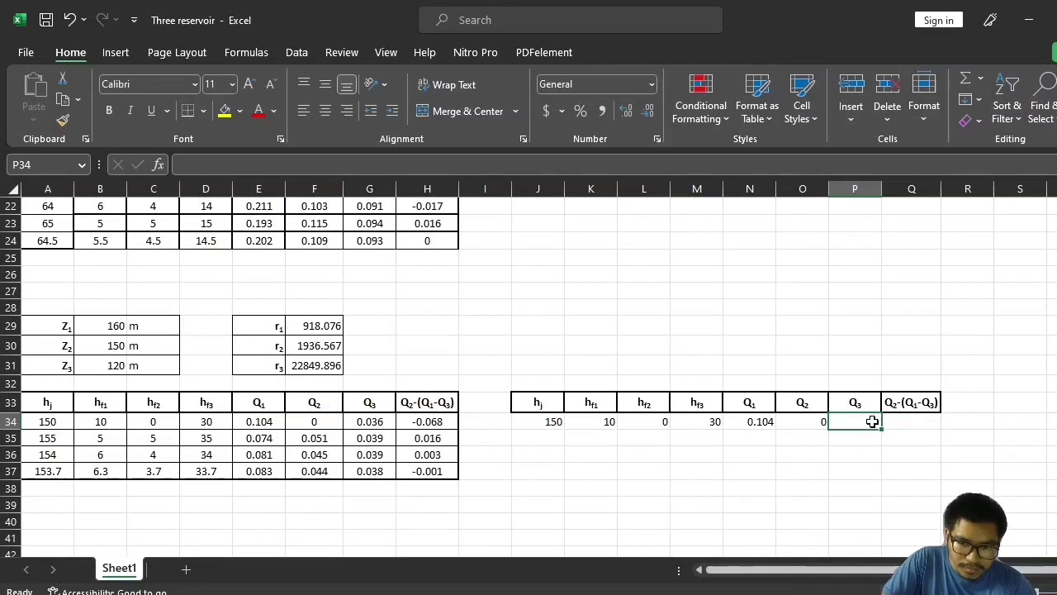
type("=")
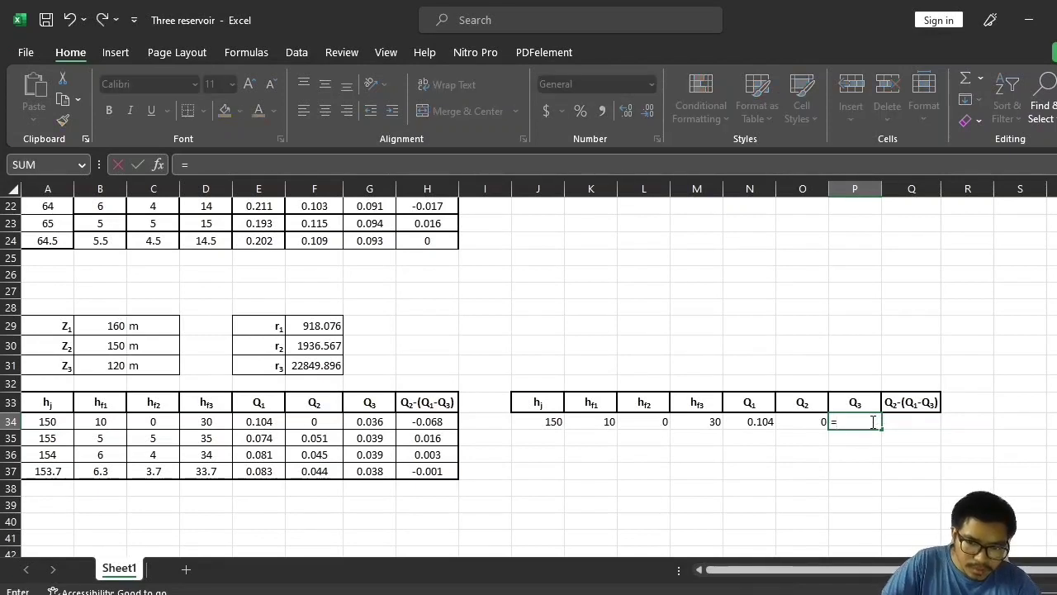
type("SQ")
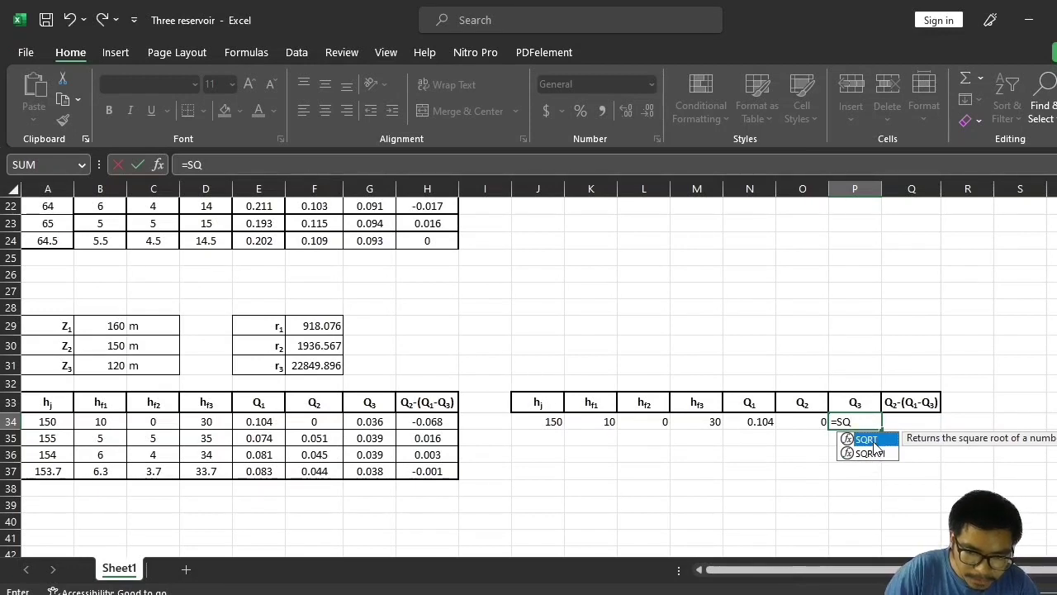
double_click(874, 443)
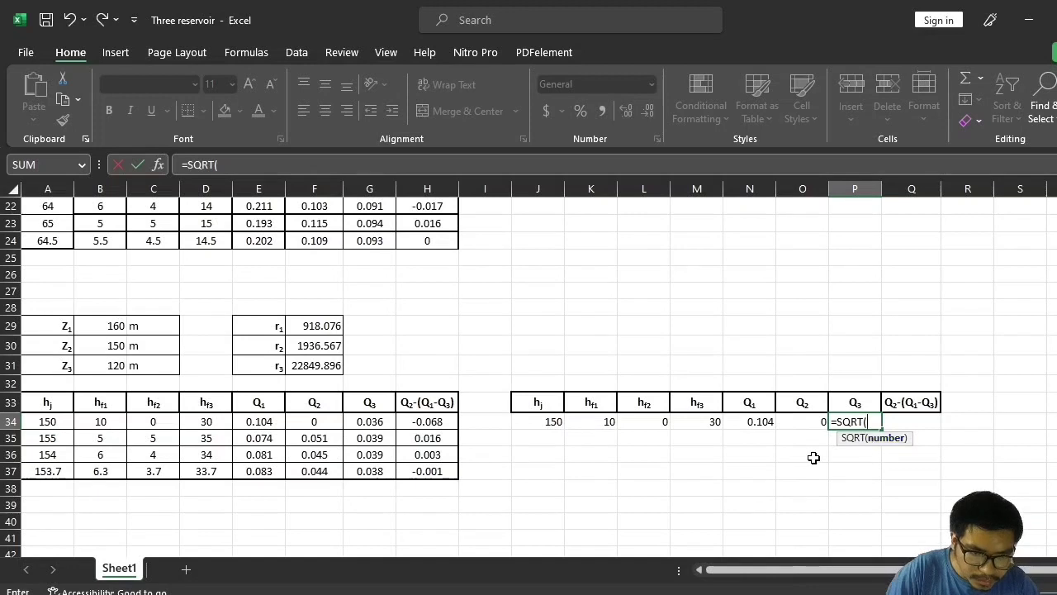
left_click(688, 422)
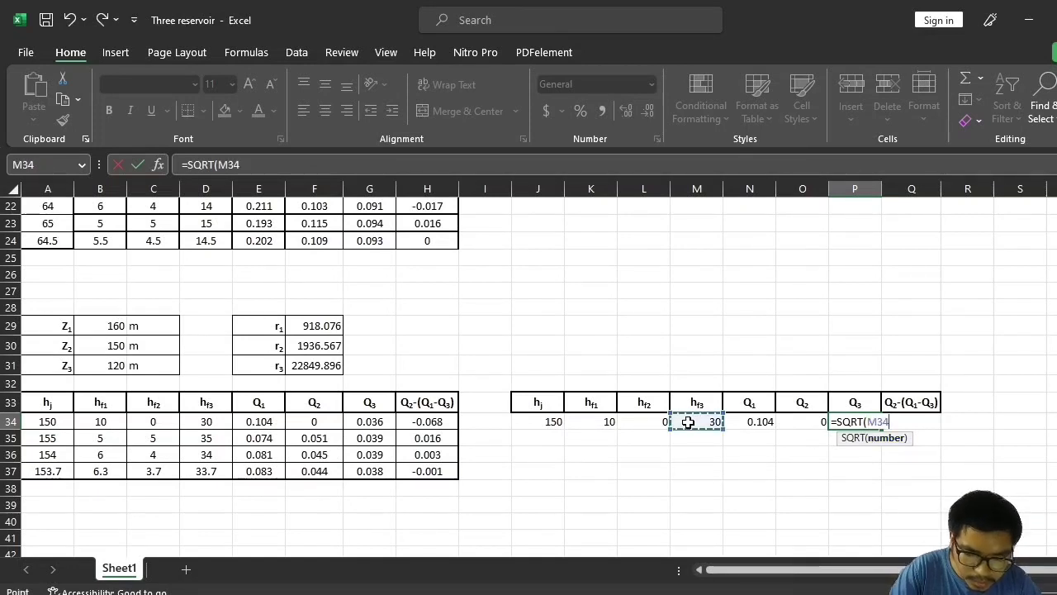
type("/")
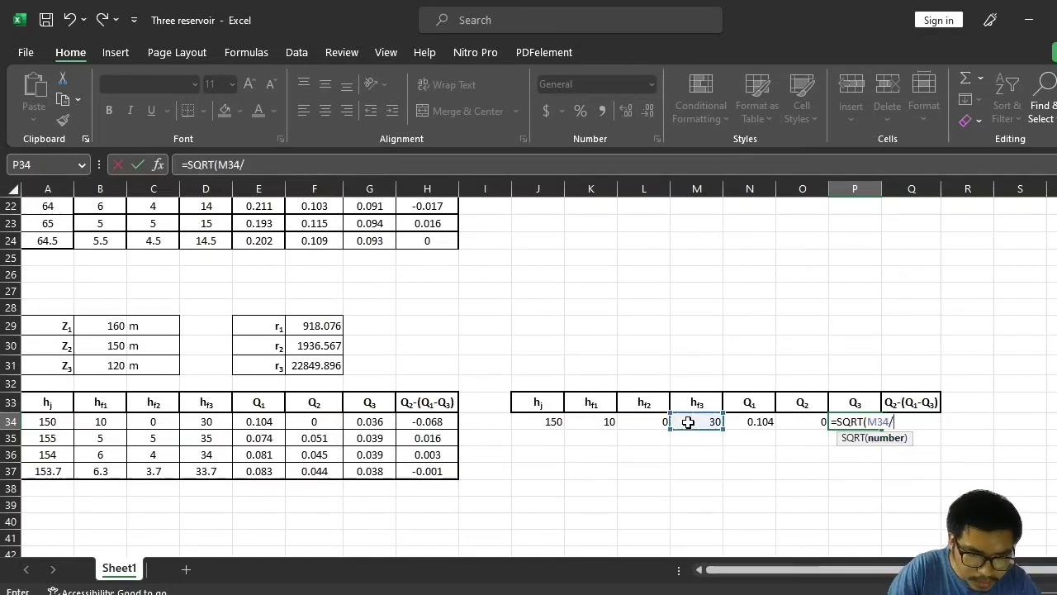
left_click(304, 366)
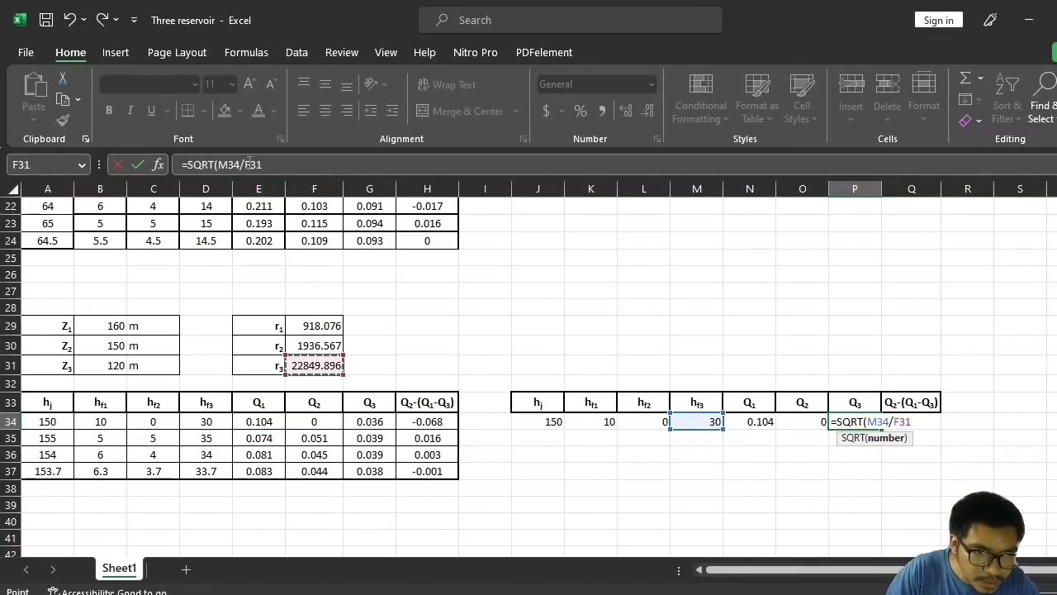
left_click(247, 164)
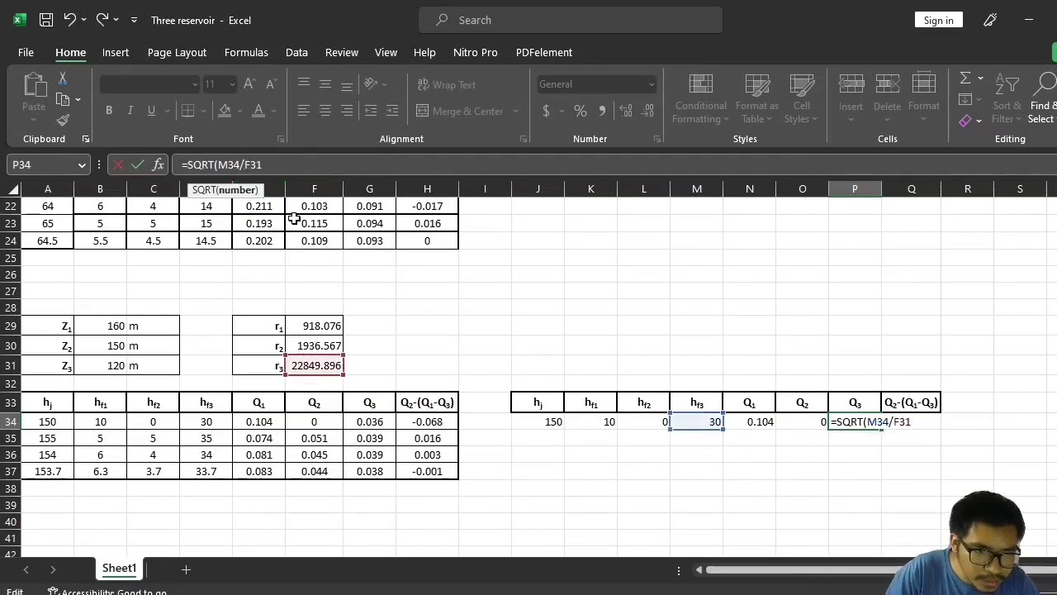
type("$")
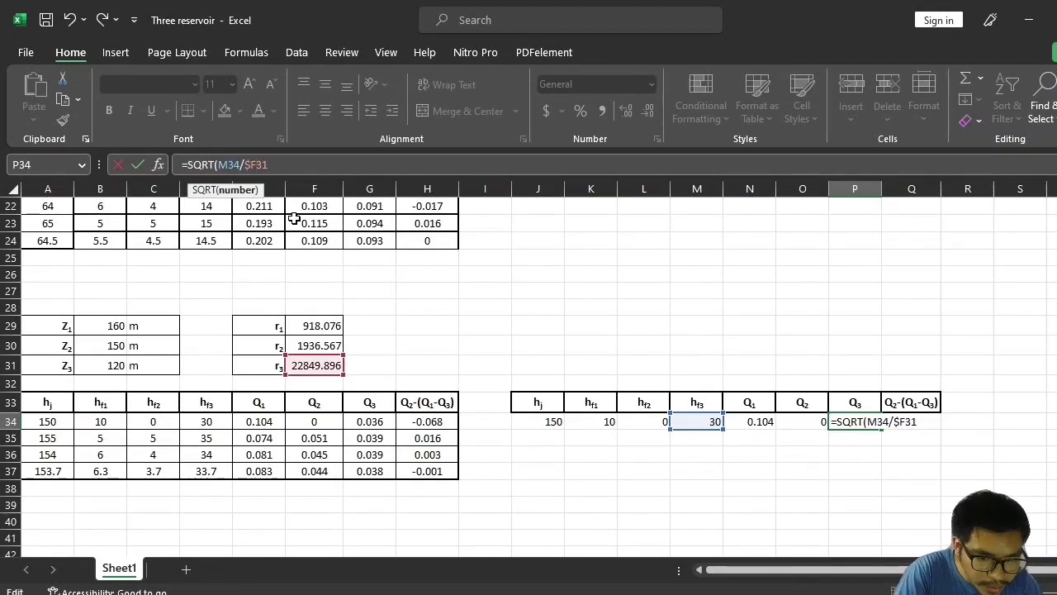
type("$")
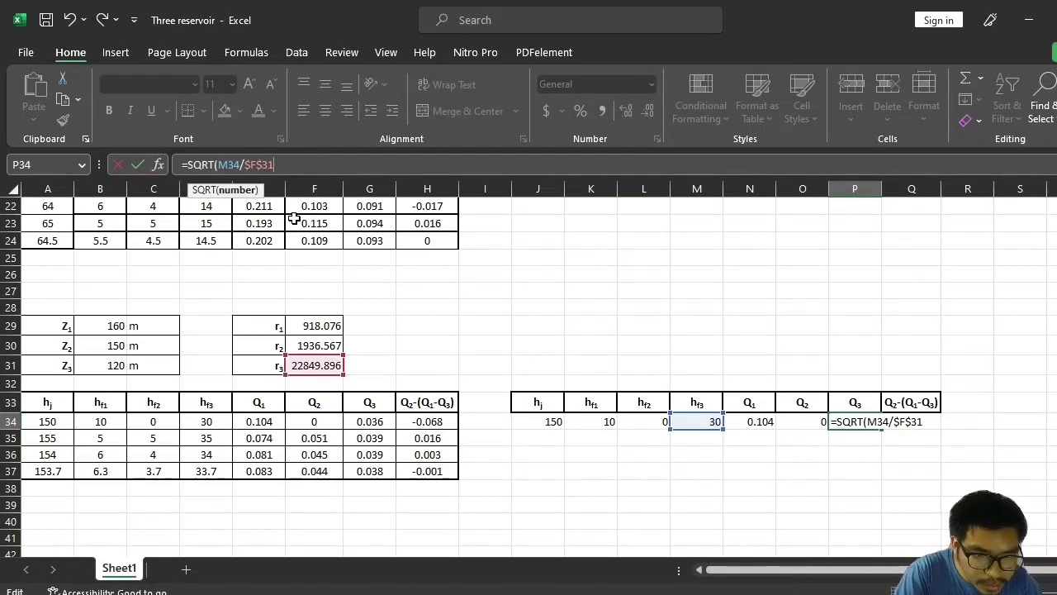
type(")")
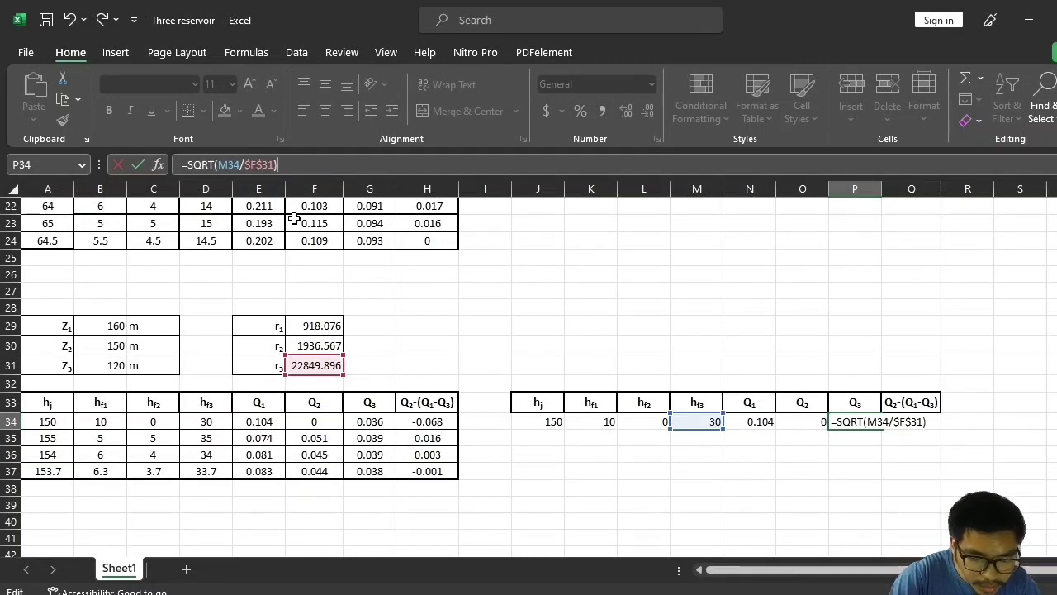
Round Q3 in P34 to three decimals by completing the formula as =ROUND(SQRT(M34/$F$31),3)
type(",")
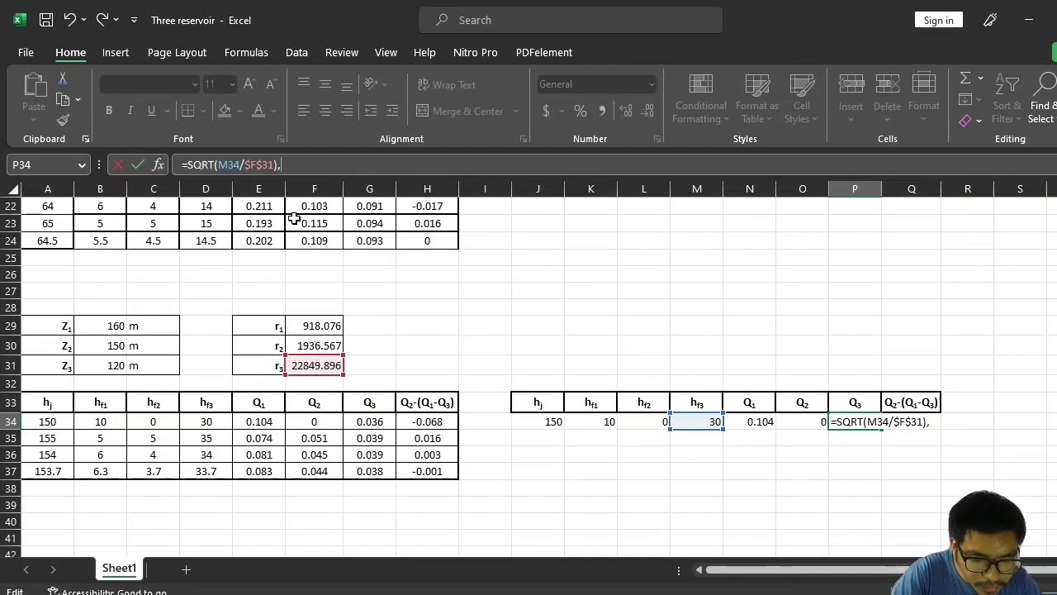
type("3")
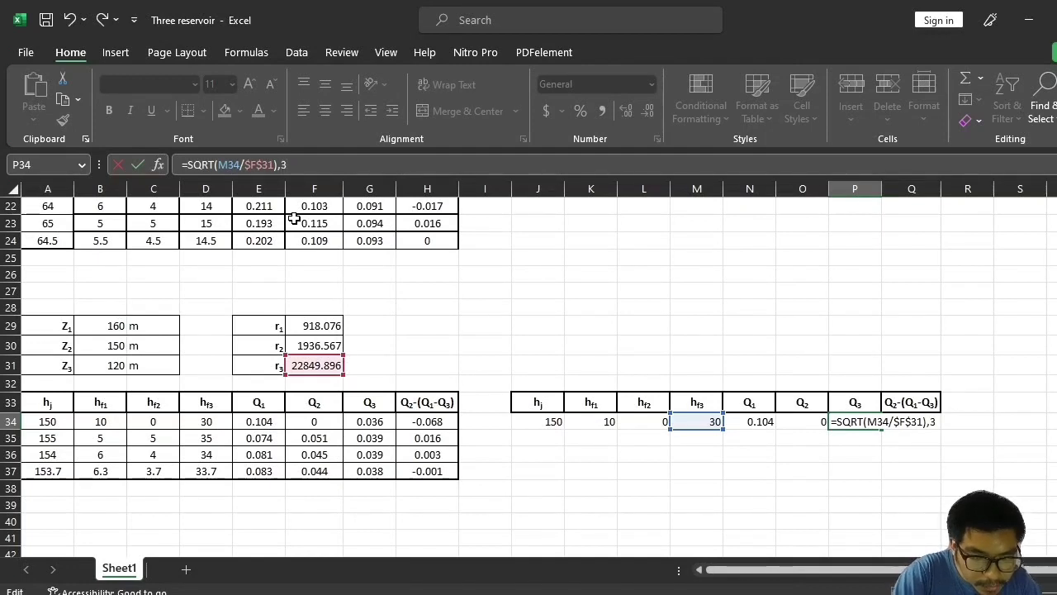
type(")")
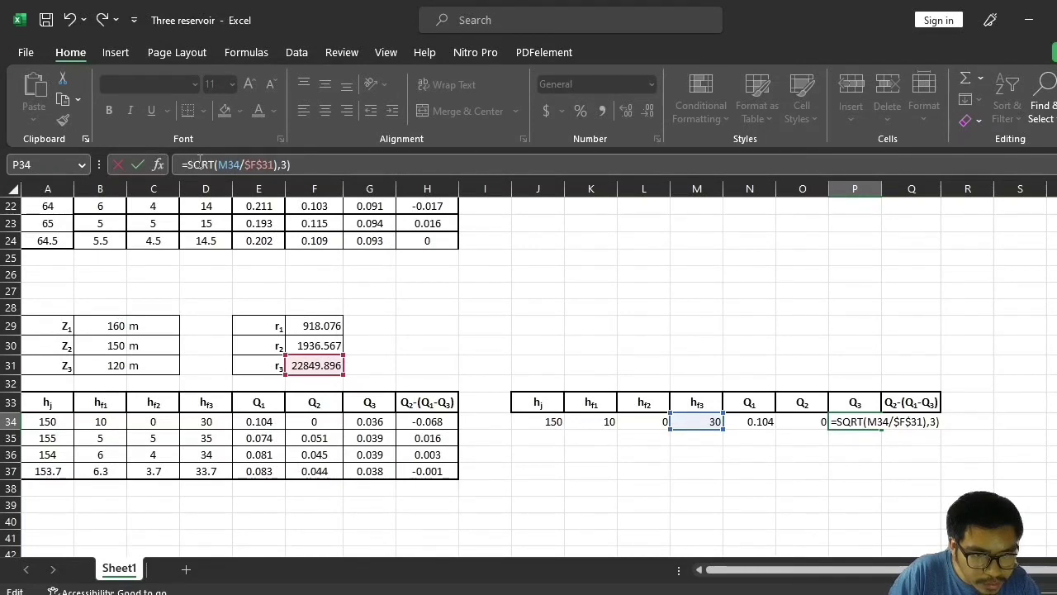
type("ROU")
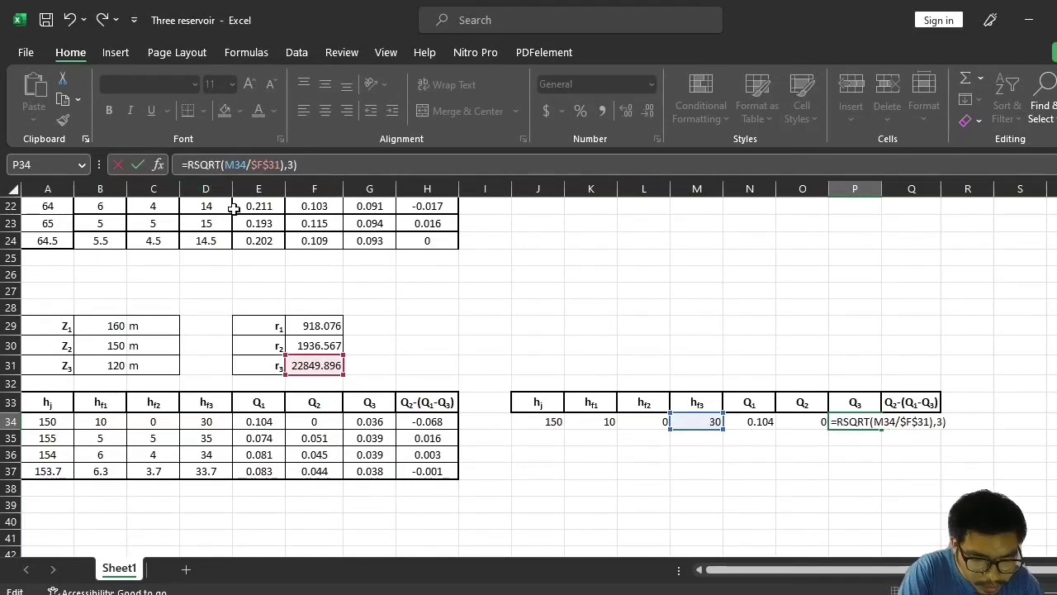
type("ND")
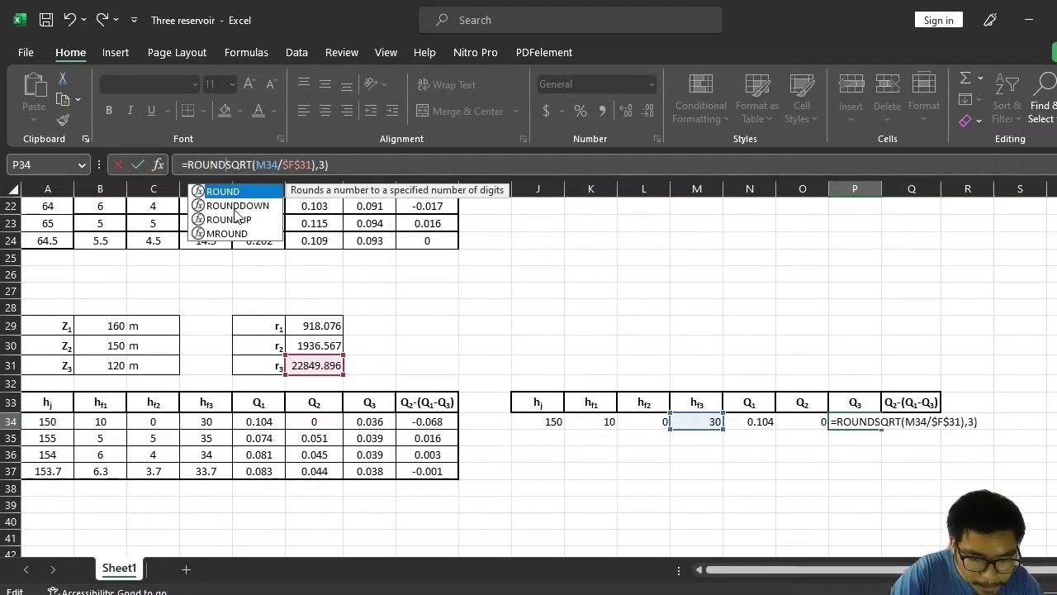
type("(")
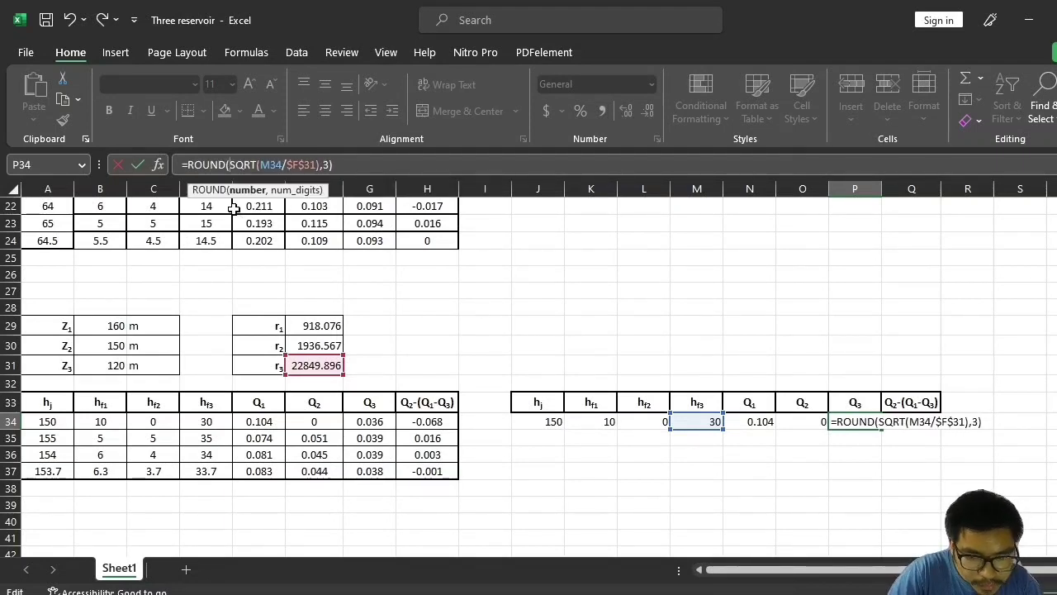
key("Return")
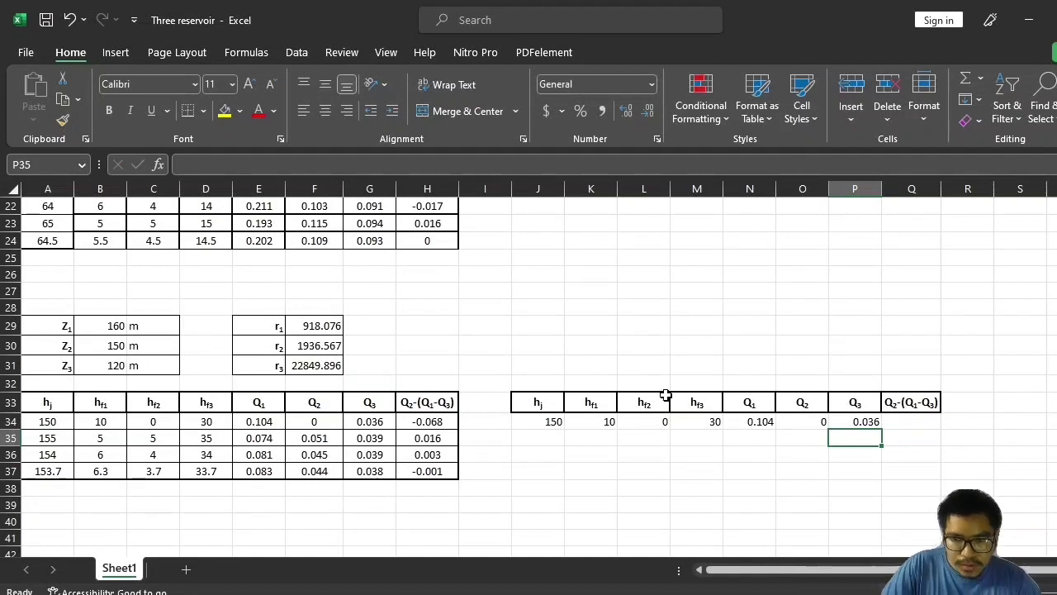
Calculate the flow balance Q2-(Q1-Q3) in Q34 with the formula =O34-(N34-P34)
left_click(901, 422)
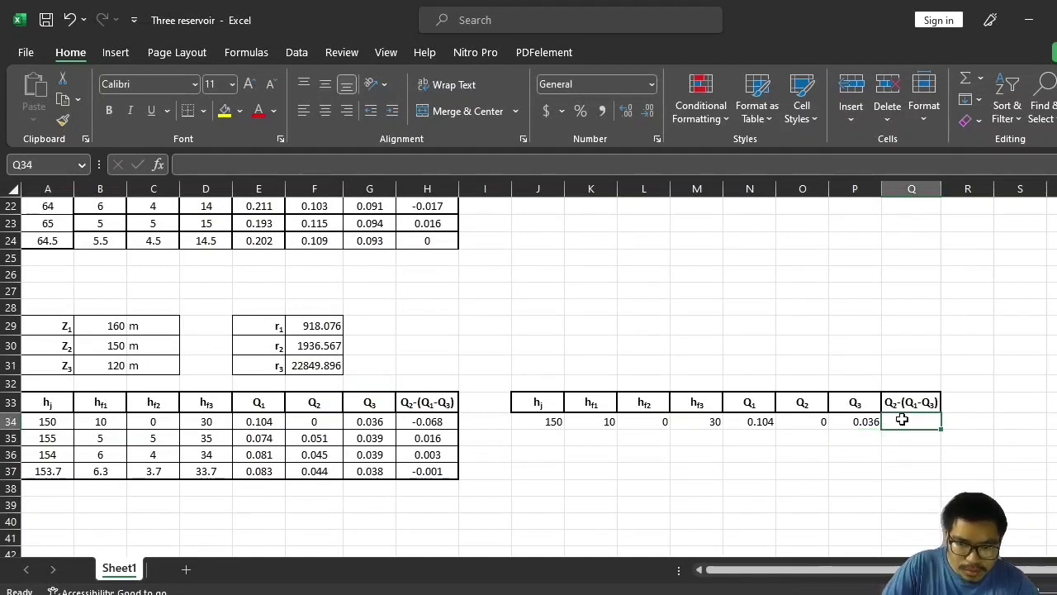
type("=")
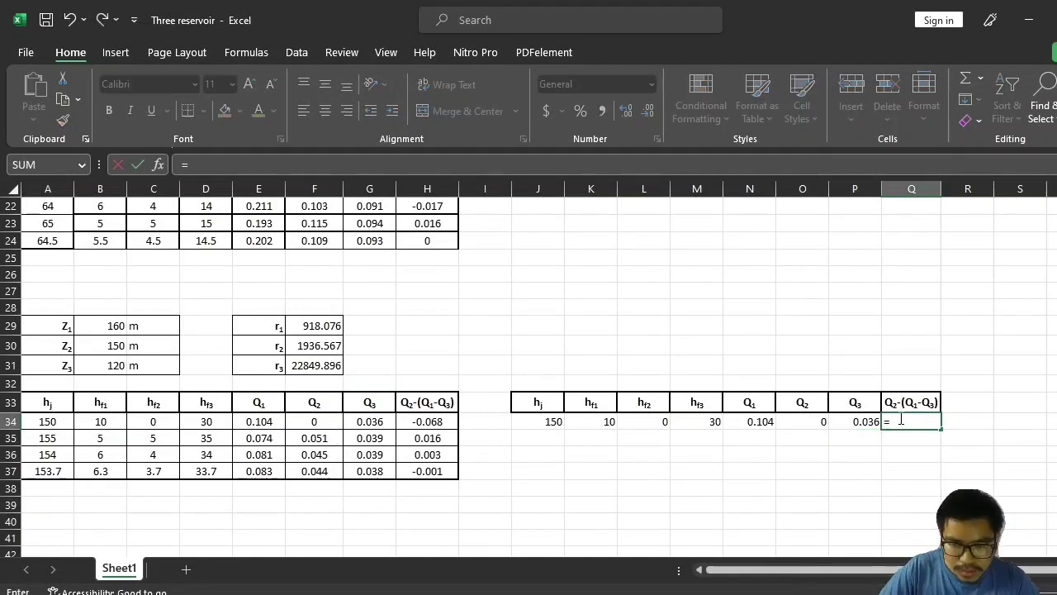
left_click(811, 422)
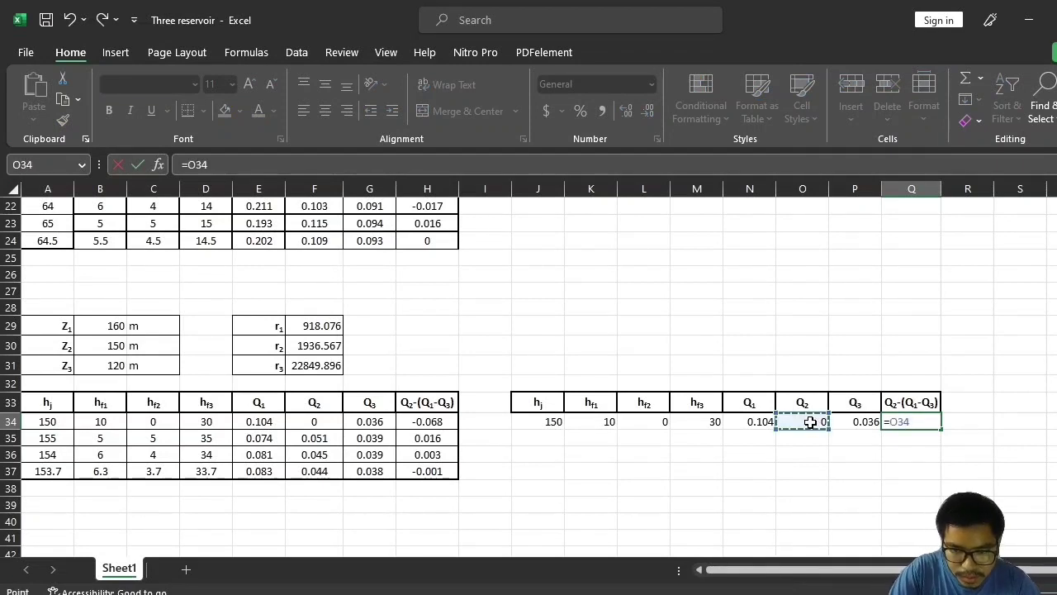
type("-")
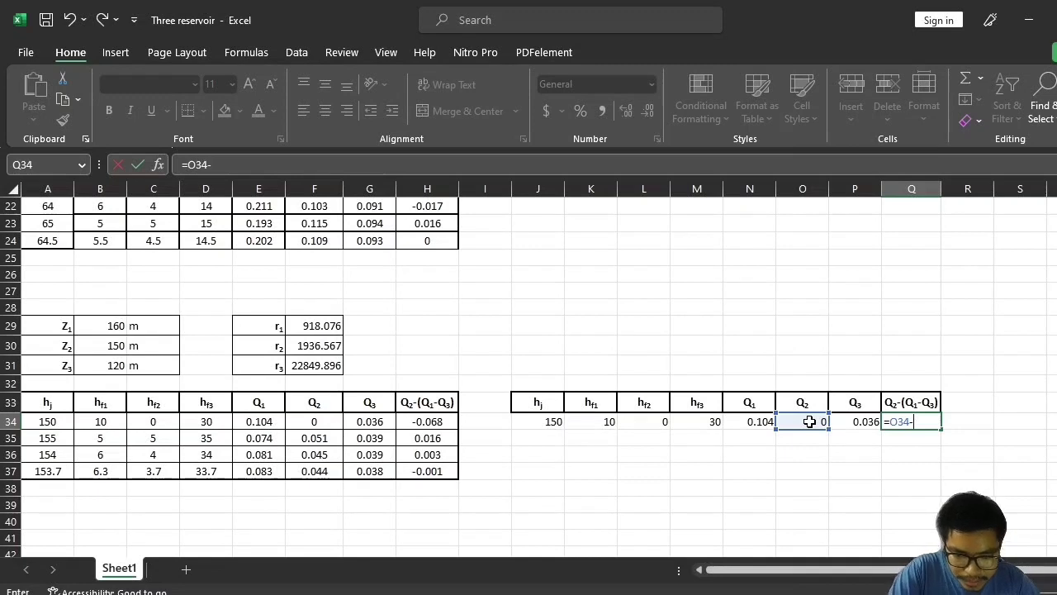
type("(")
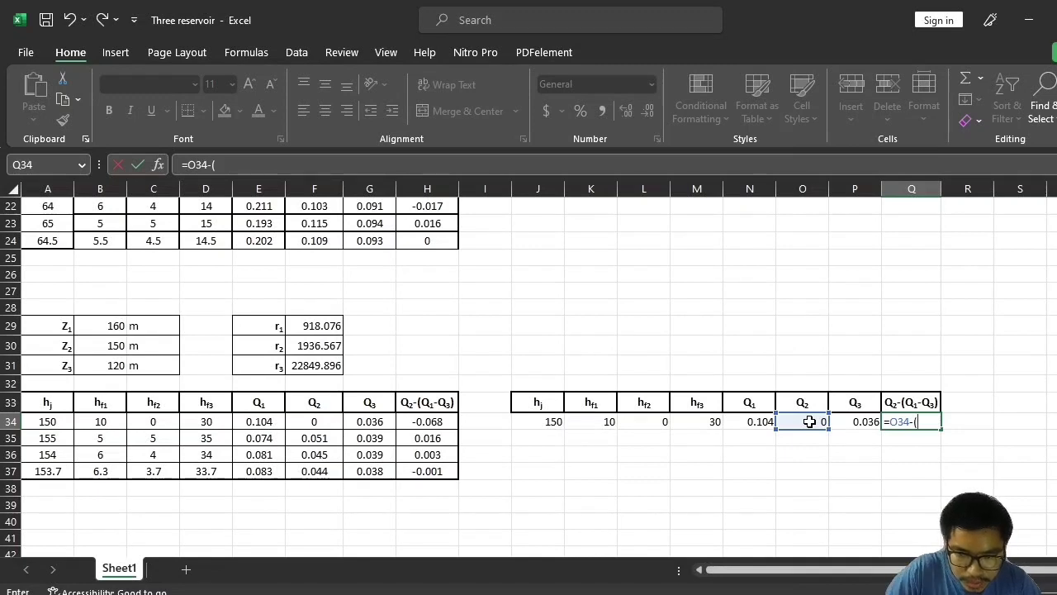
left_click(756, 422)
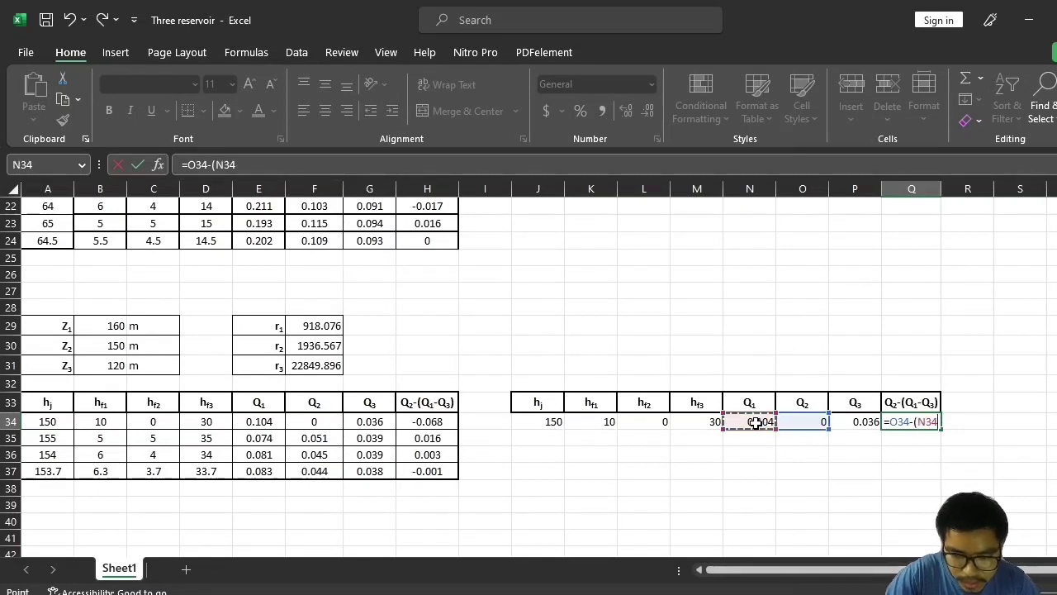
type("-")
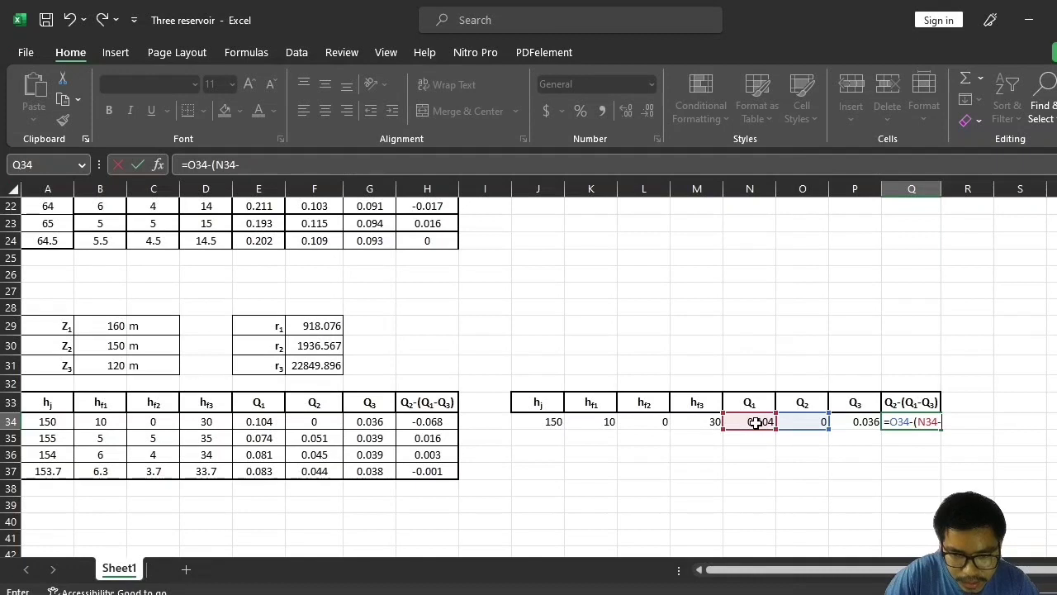
left_click(853, 432)
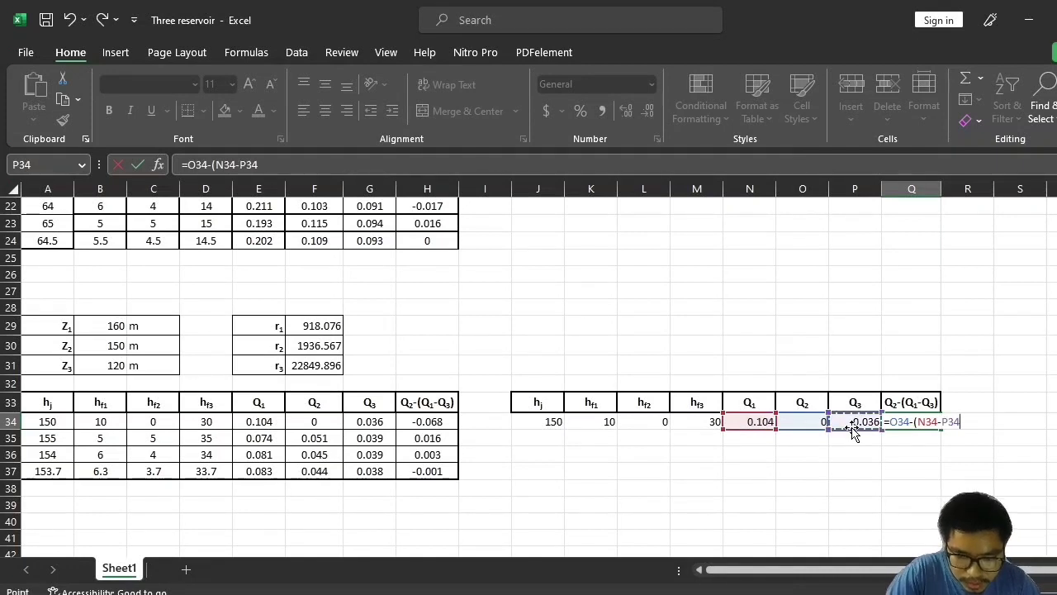
type(")")
key("Return")
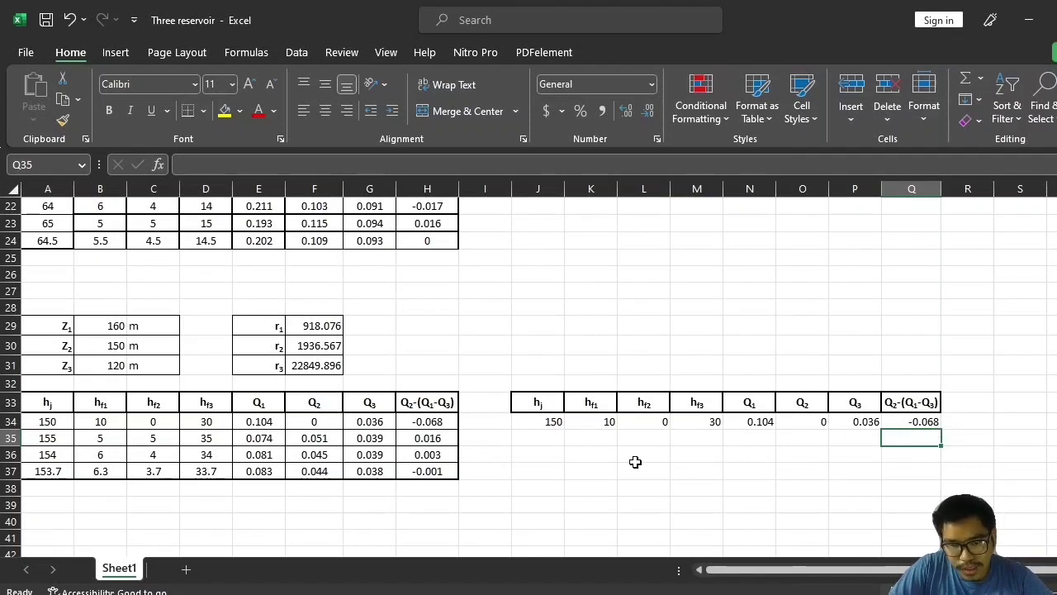
Enter 155 as the second trial hj in J35 and fill the hf1, hf2 and hf3 formulas from K34:M34 down to row 35
left_click(552, 438)
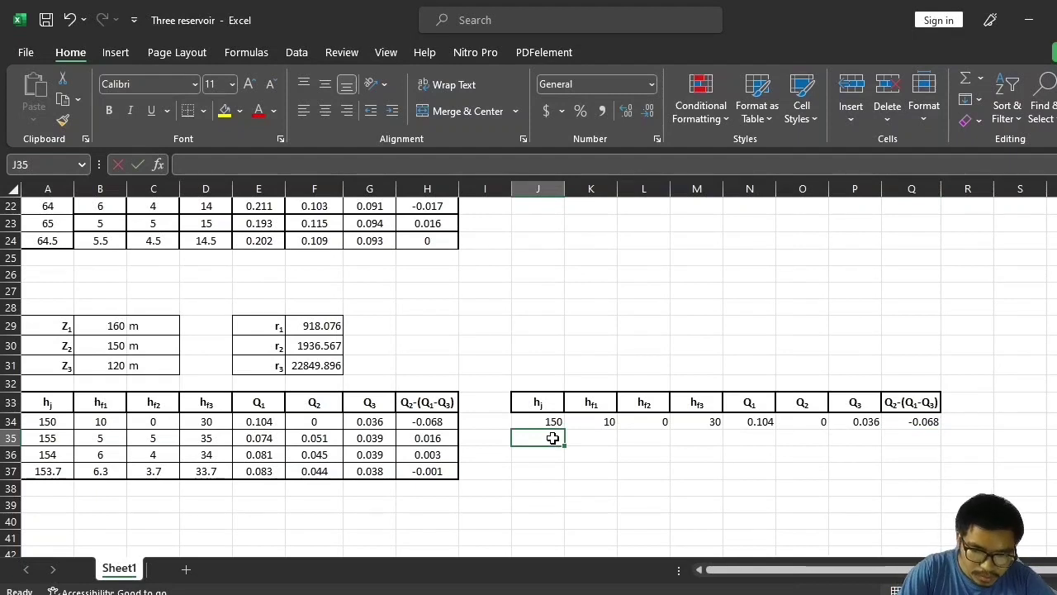
type("155")
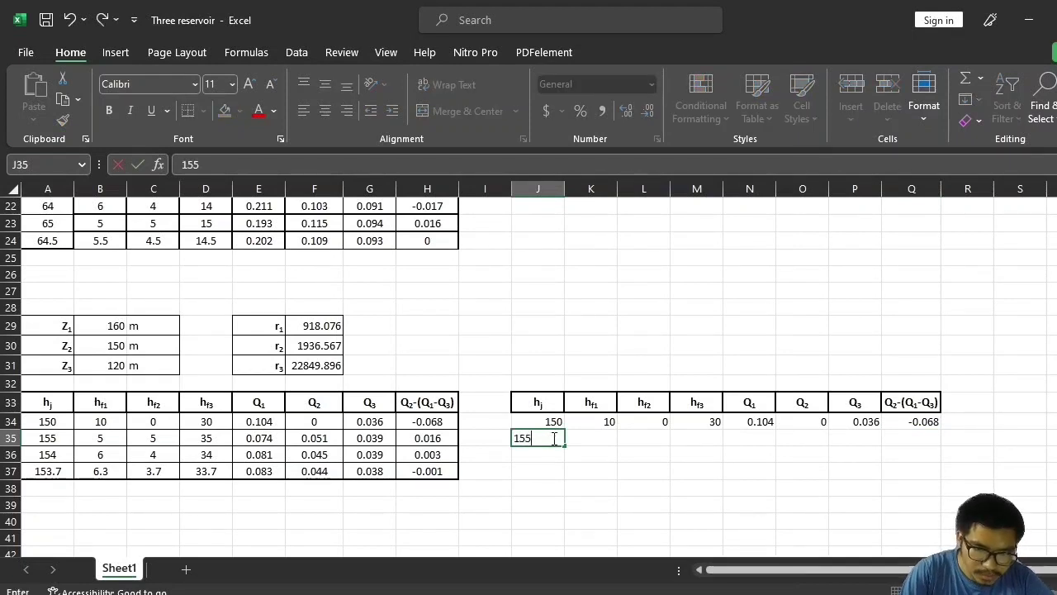
left_click(599, 435)
left_click(597, 422)
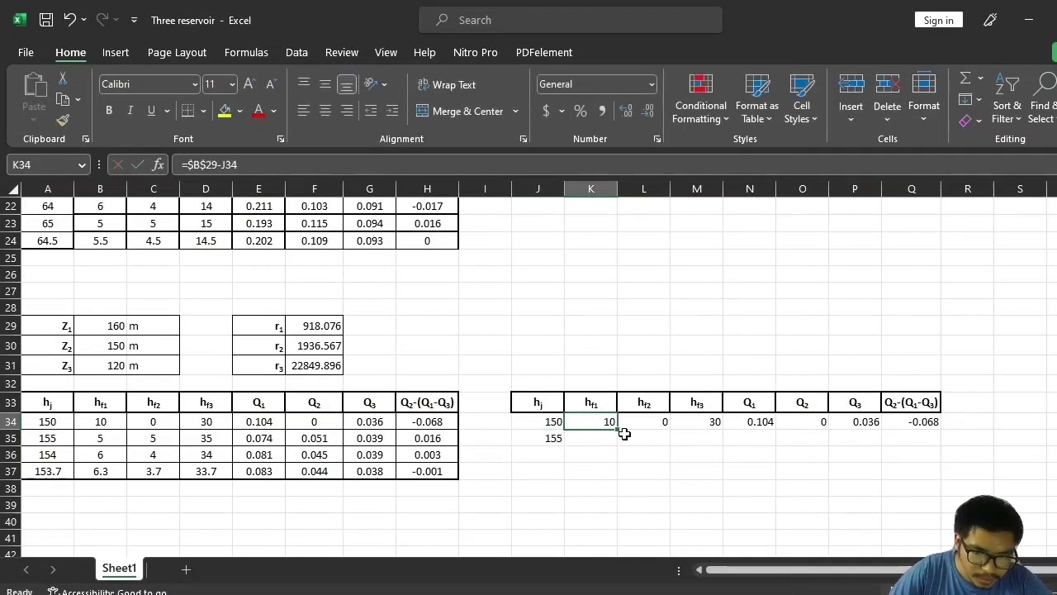
left_click_drag(617, 432, 616, 446)
left_click(647, 423)
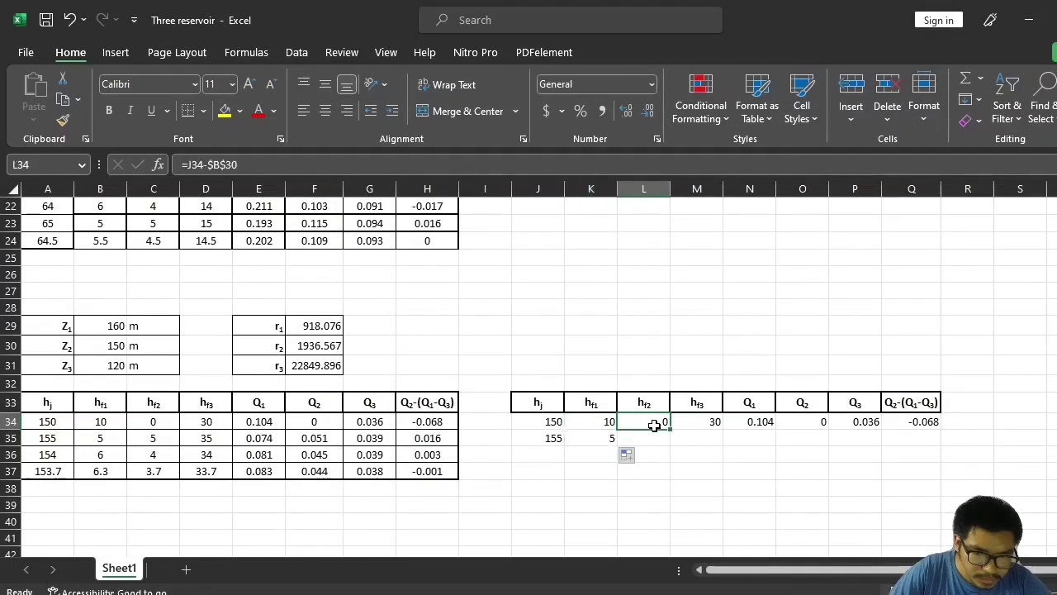
left_click_drag(672, 429, 666, 439)
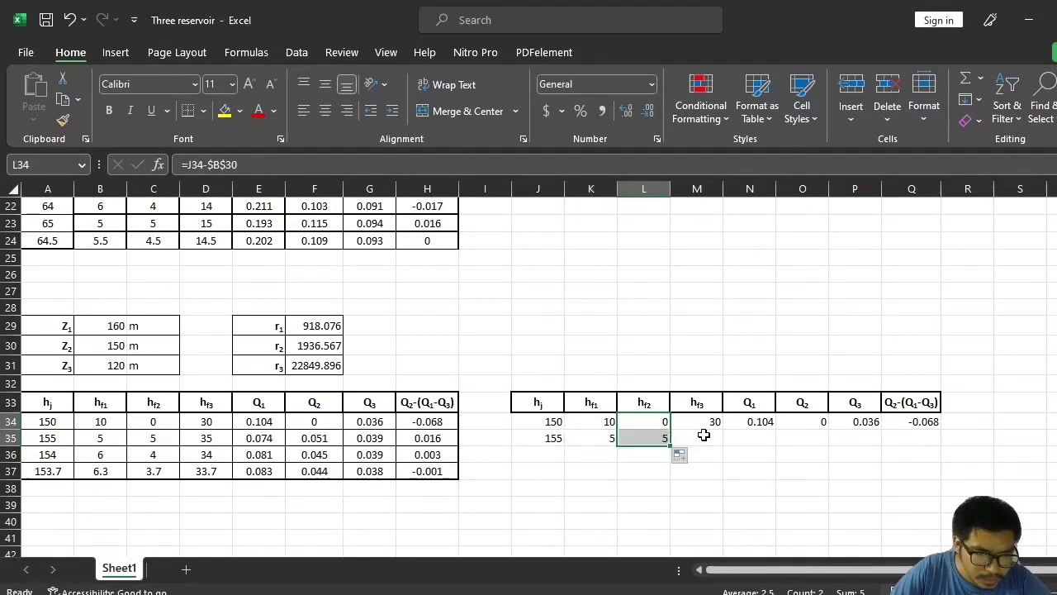
left_click(702, 422)
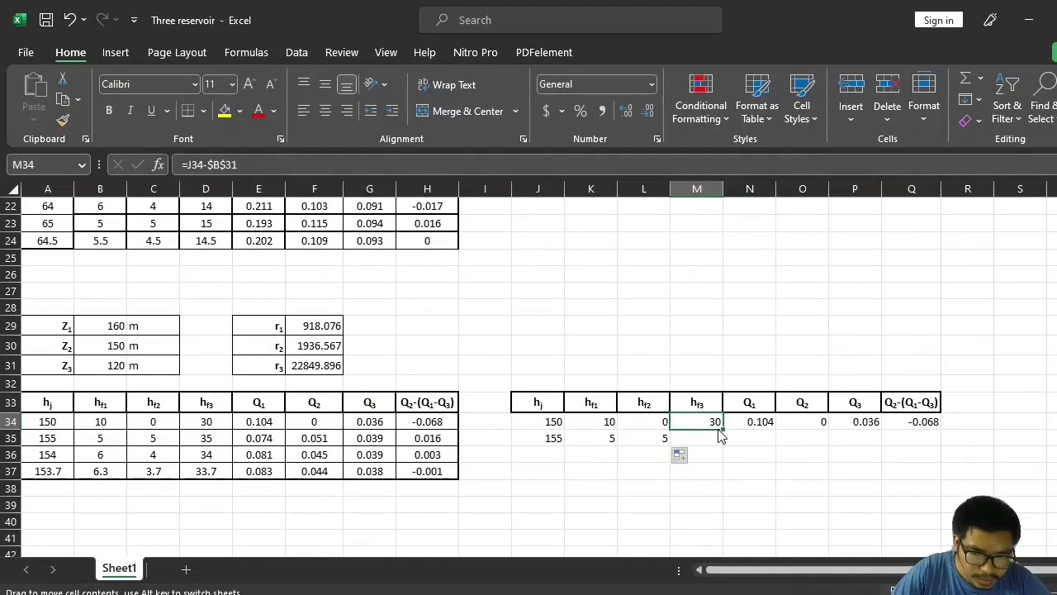
left_click_drag(720, 429, 718, 441)
Fill the Q1, Q2, Q3 and flow balance formulas from N34:Q34 down one row to row 35
left_click(750, 423)
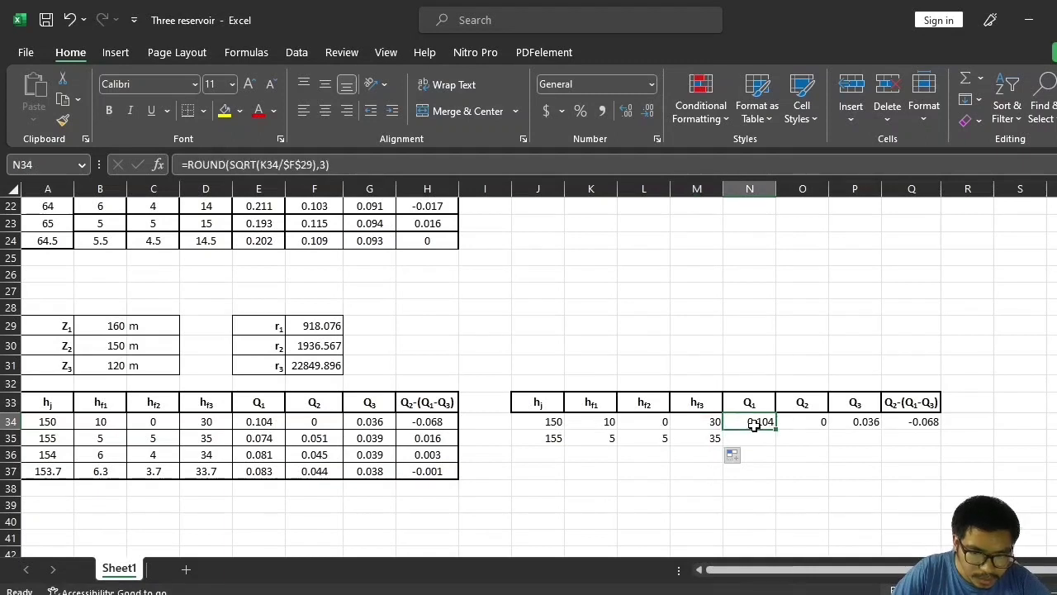
left_click_drag(776, 430, 775, 441)
left_click(802, 423)
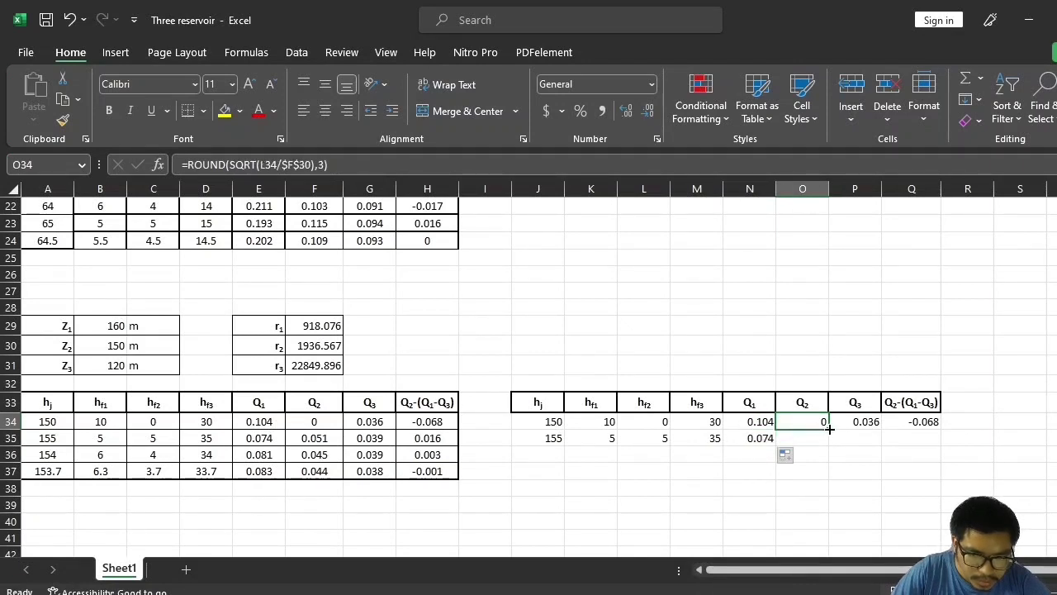
left_click_drag(828, 428, 824, 441)
left_click(845, 424)
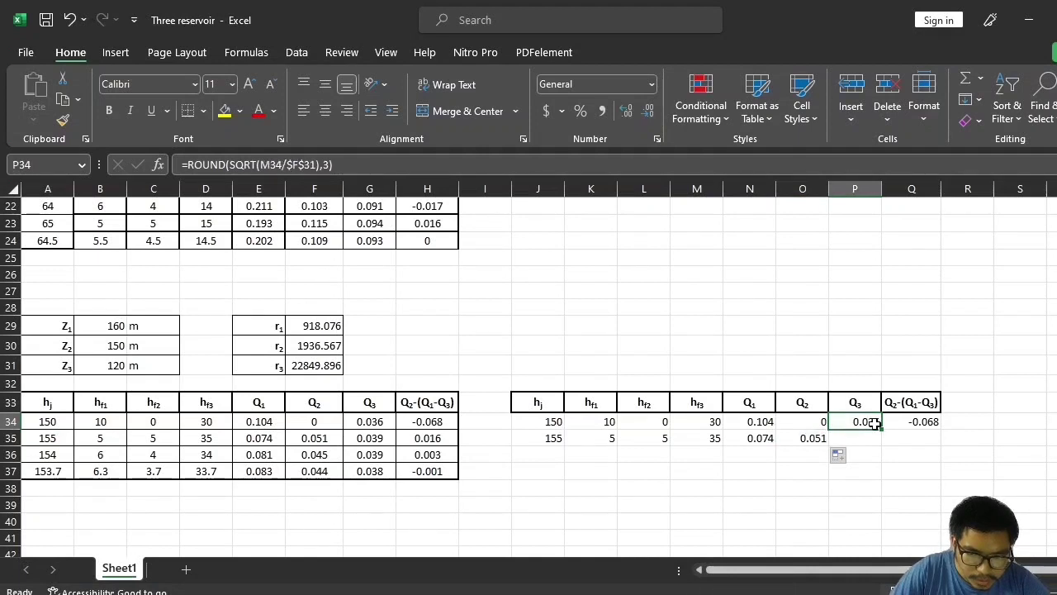
left_click_drag(881, 430, 878, 440)
left_click(915, 422)
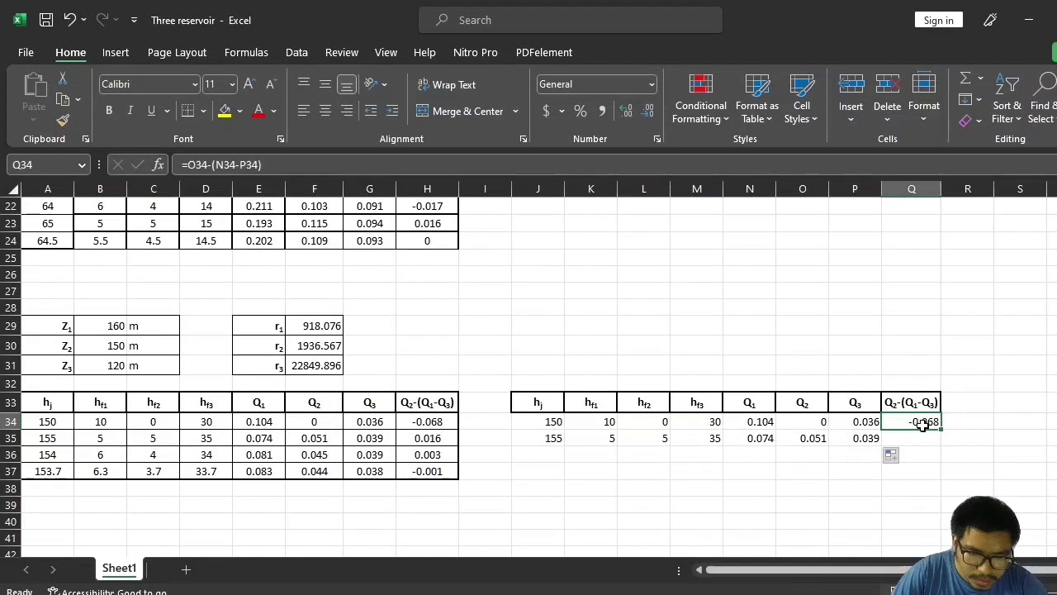
left_click_drag(942, 430, 937, 442)
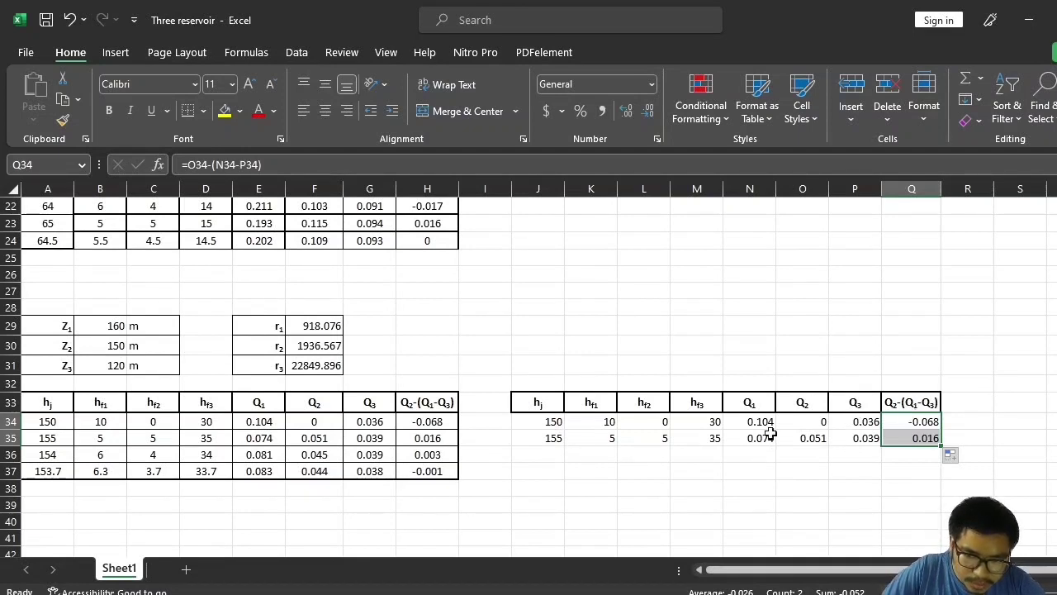
Enter 154 as the third trial hj in J36 and fill the hf1, hf2 and hf3 formulas from K35:M35 down to row 36
left_click(552, 454)
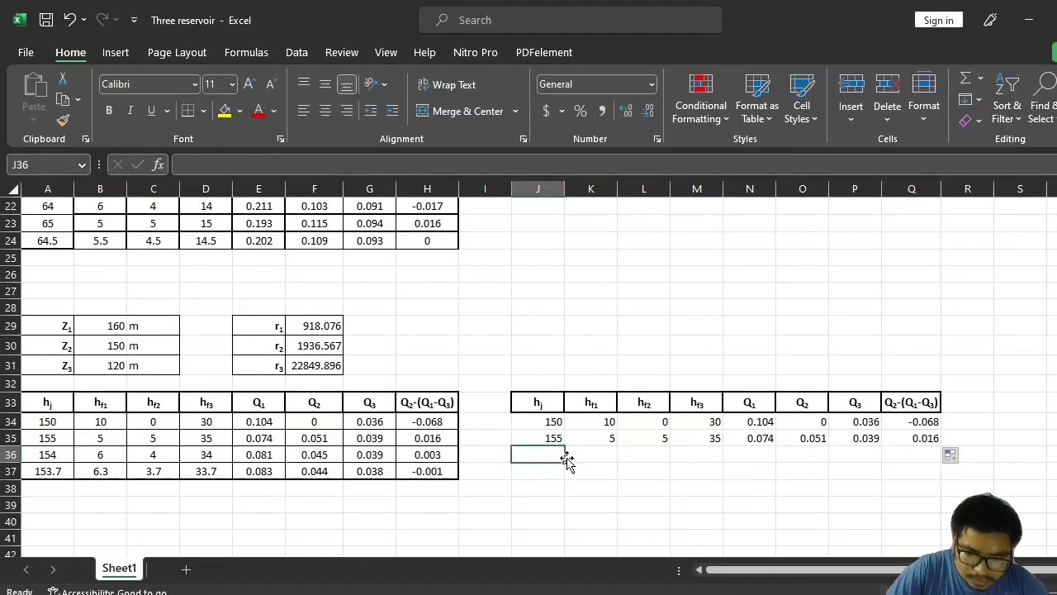
type("154")
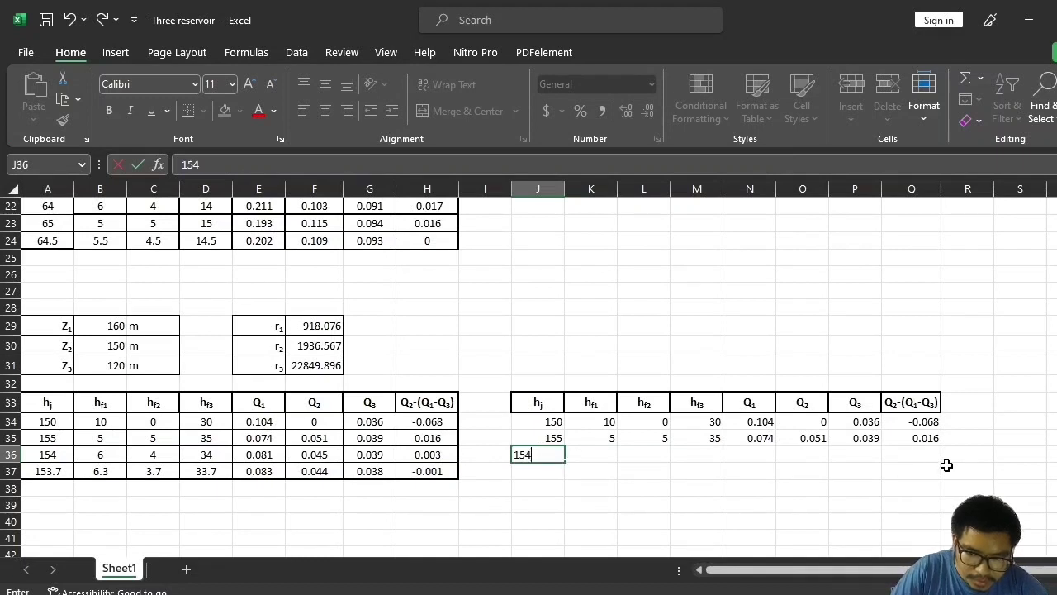
left_click(583, 438)
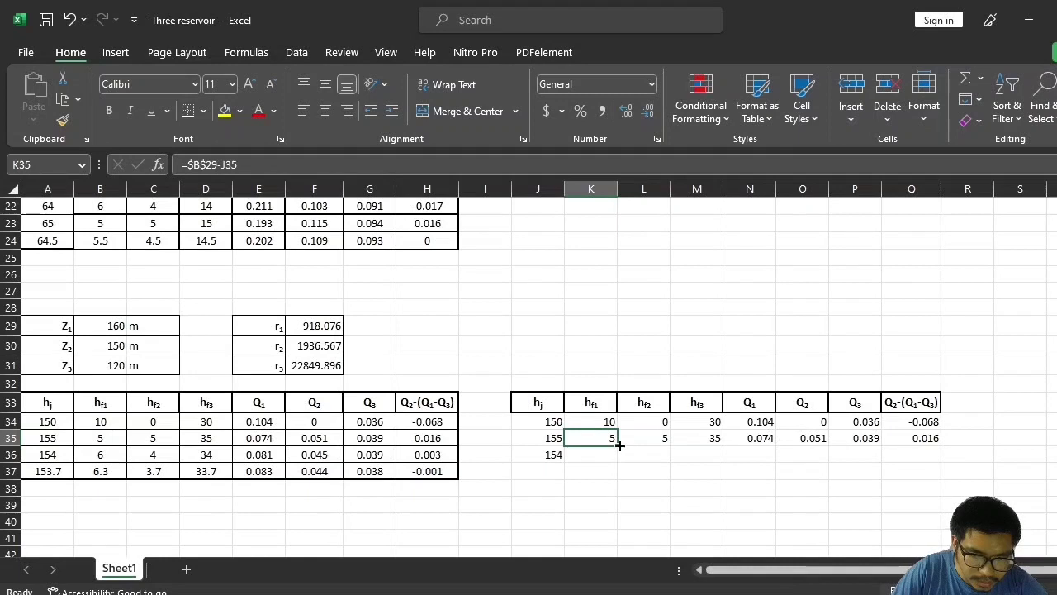
left_click_drag(617, 445, 618, 460)
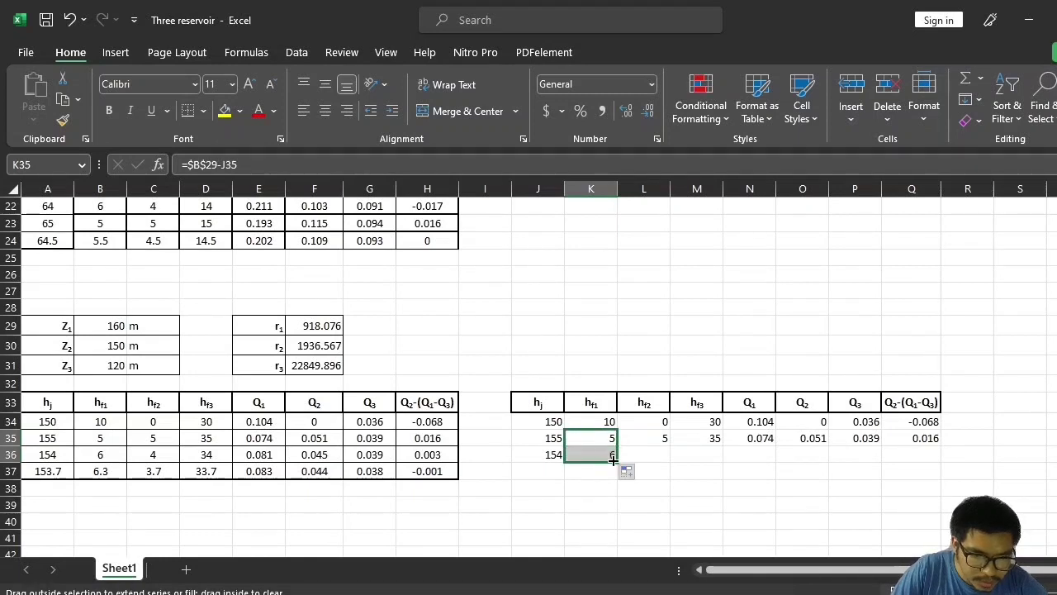
left_click(660, 437)
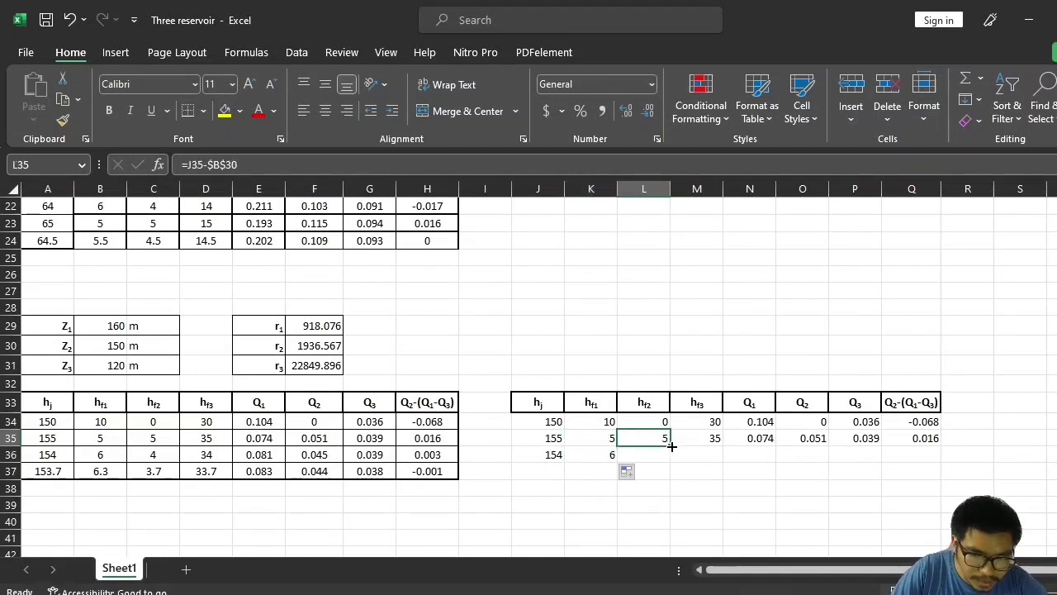
left_click_drag(672, 447, 671, 464)
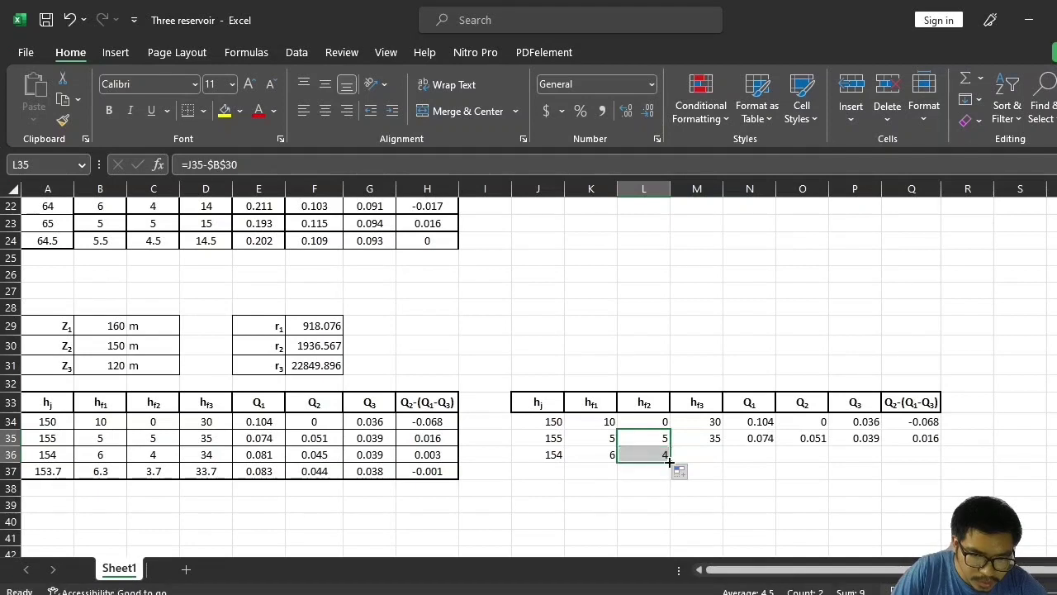
left_click(713, 437)
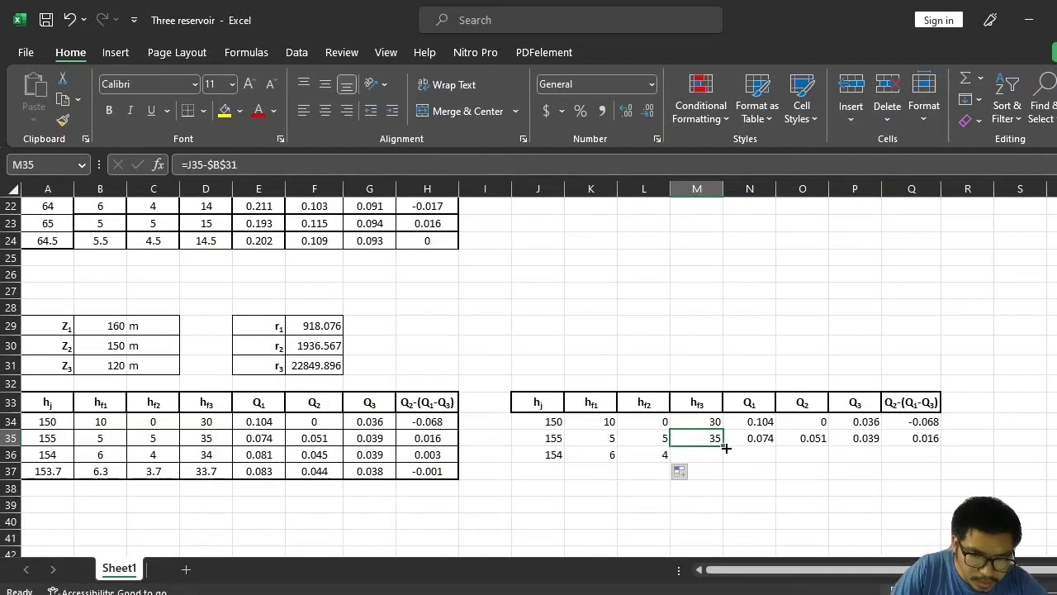
left_click_drag(721, 447, 719, 462)
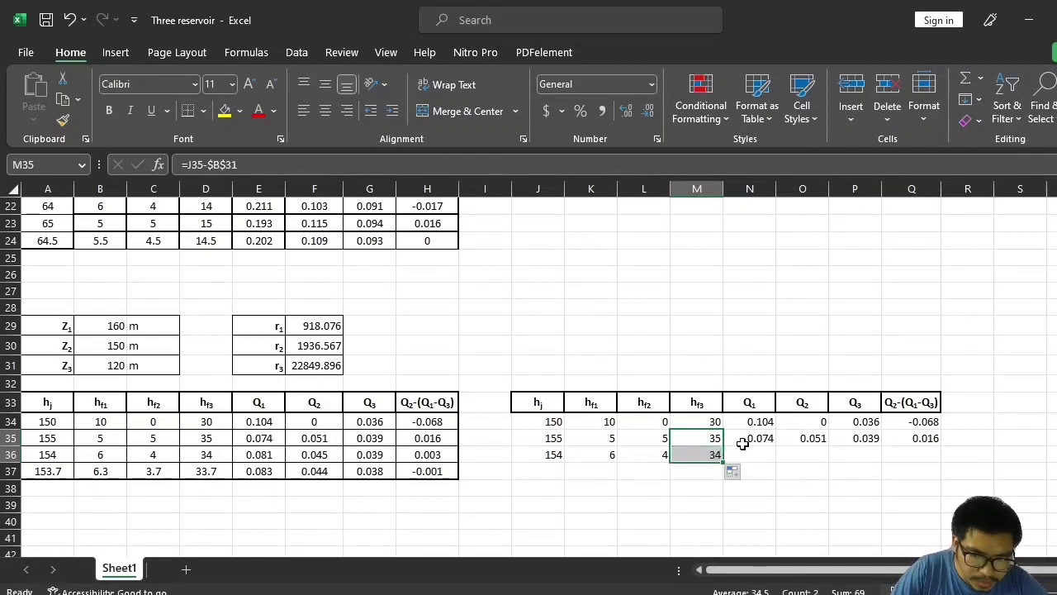
Fill the Q1, Q2 and Q3 formulas from N35:P35 down one row to row 36
left_click(748, 437)
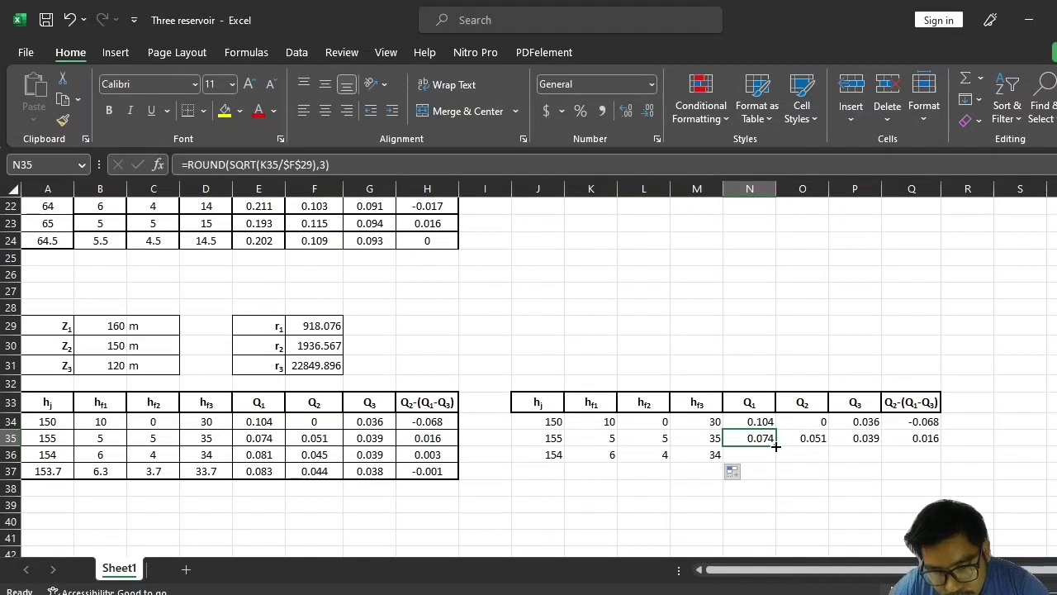
left_click_drag(776, 446, 778, 461)
left_click(797, 437)
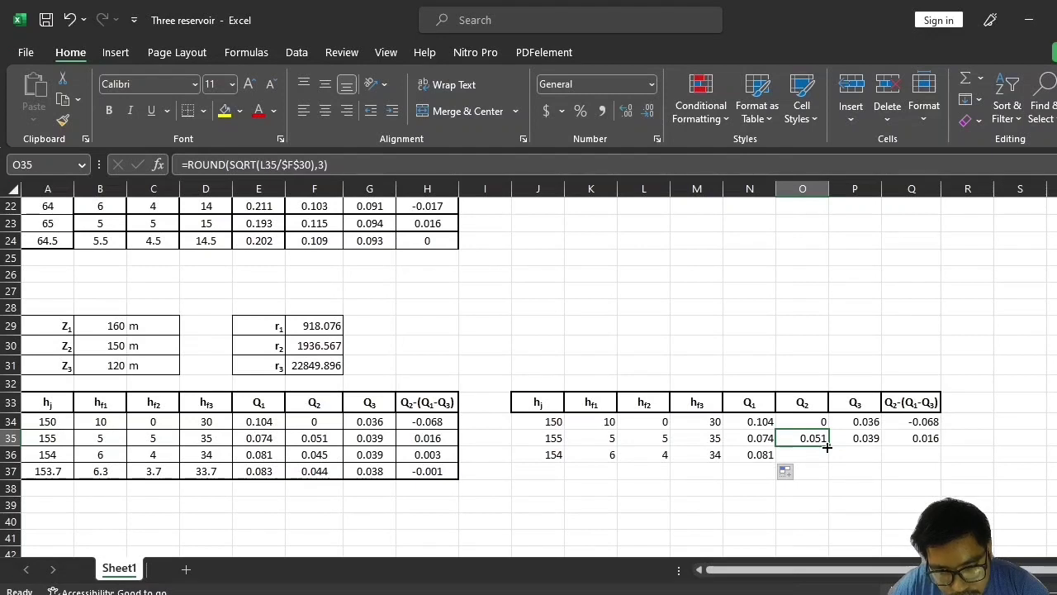
left_click_drag(827, 446, 826, 445)
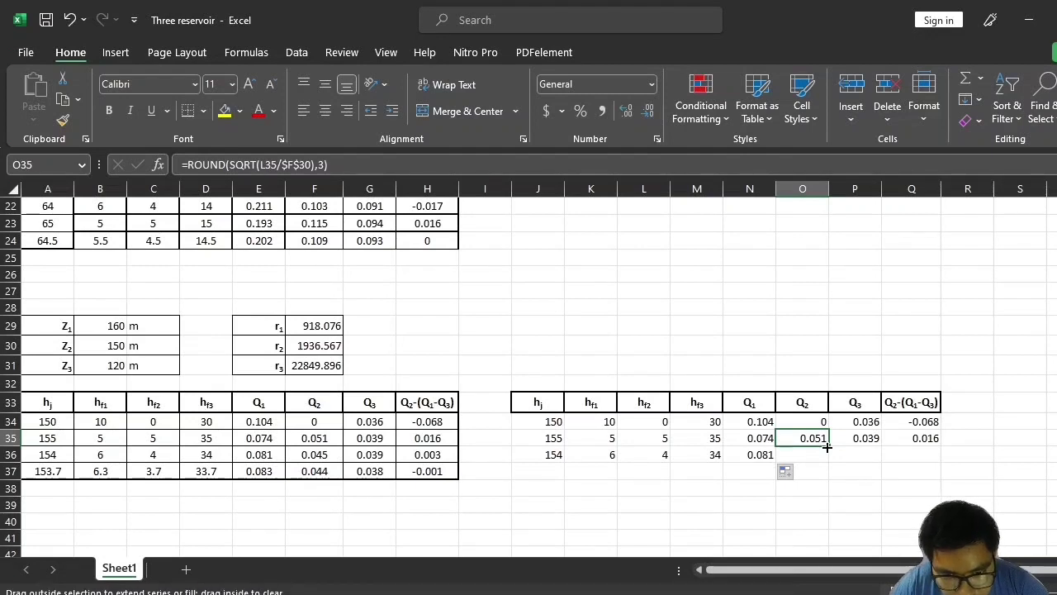
left_click_drag(827, 446, 826, 458)
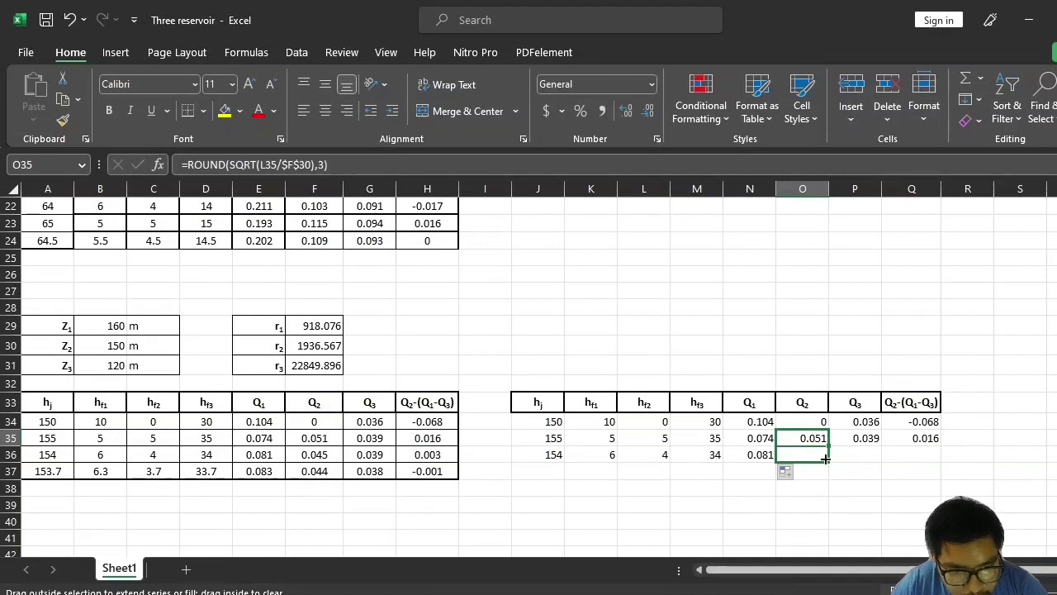
left_click_drag(826, 459, 826, 459)
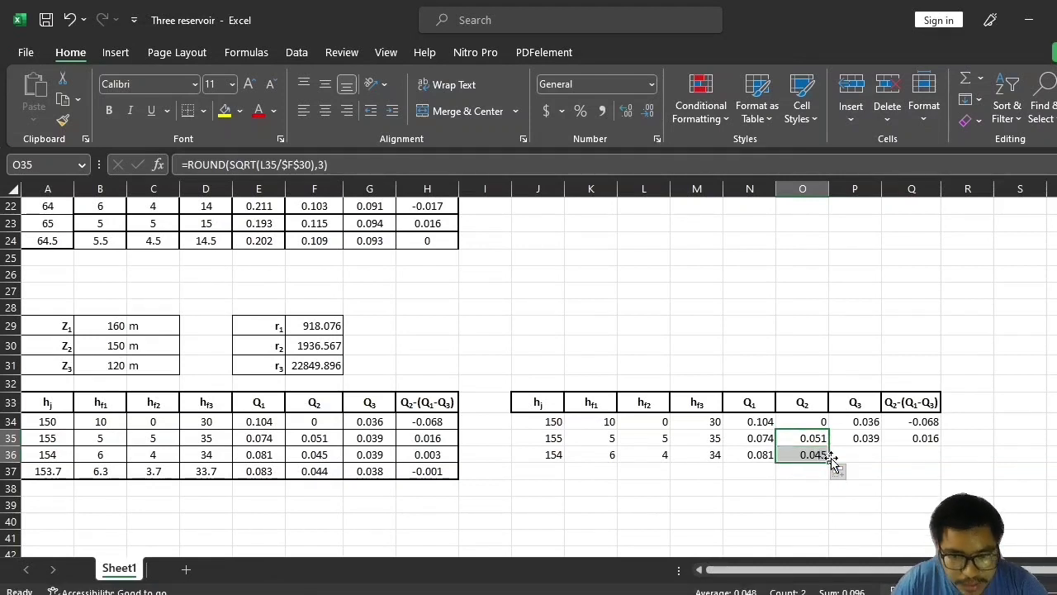
left_click(861, 440)
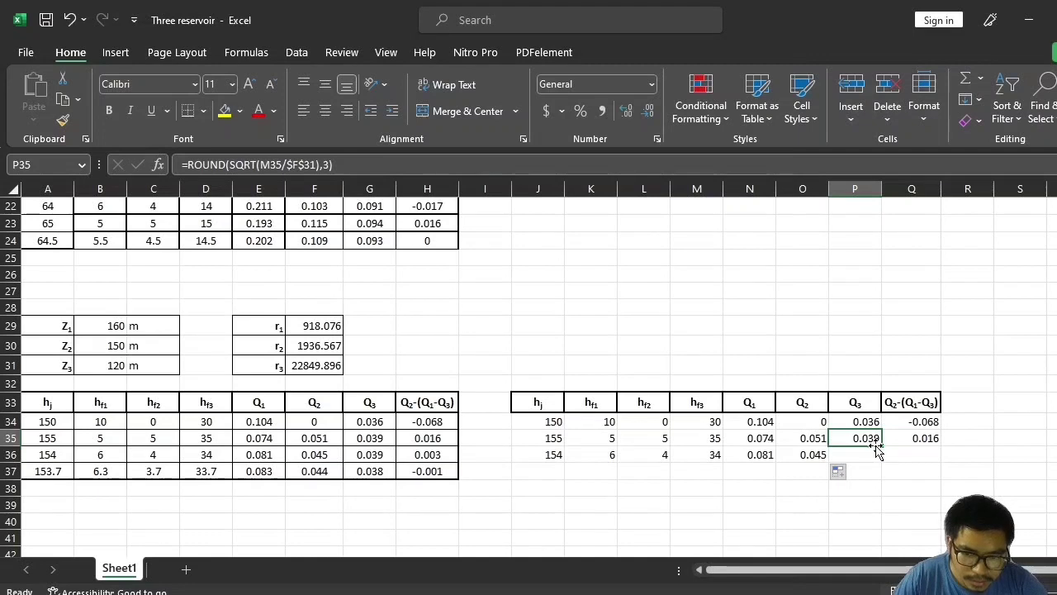
left_click_drag(879, 446, 875, 464)
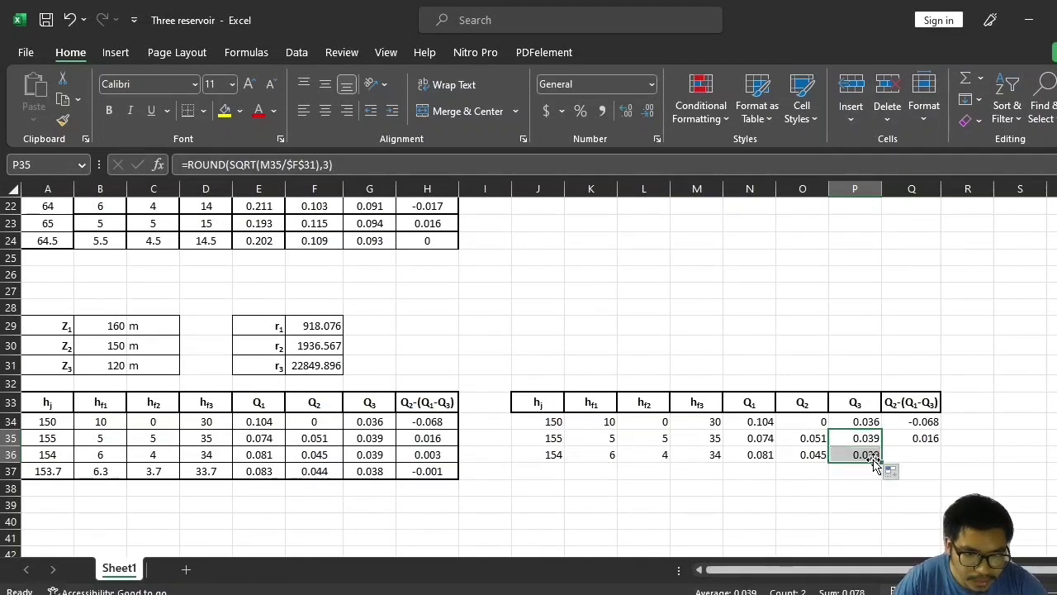
Fill the flow balance formula from Q35 down to row 36 and enter 153.7 as the fourth trial hj in J37
left_click(920, 438)
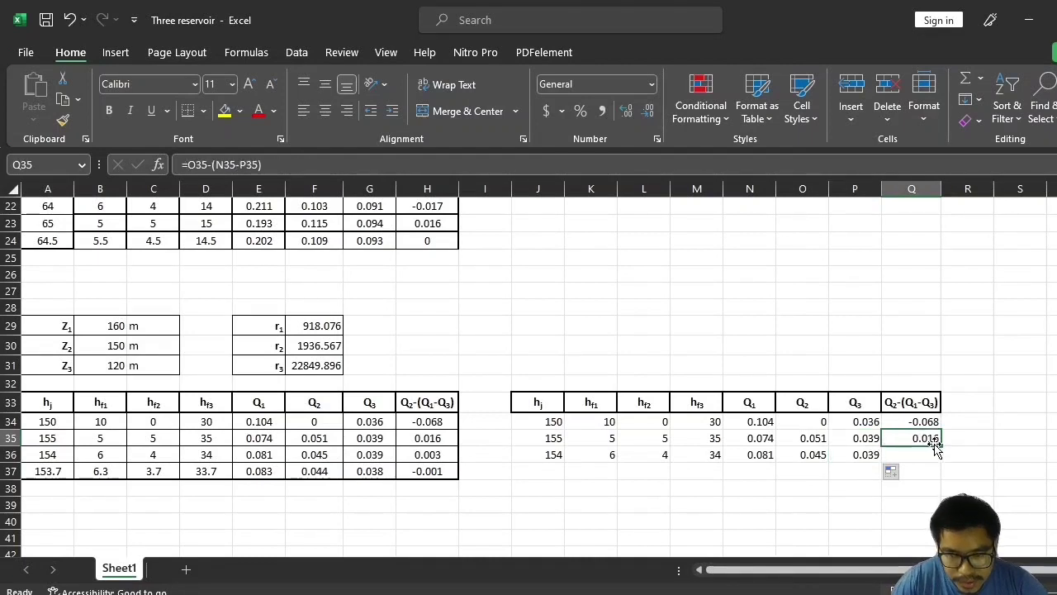
left_click_drag(940, 445, 934, 457)
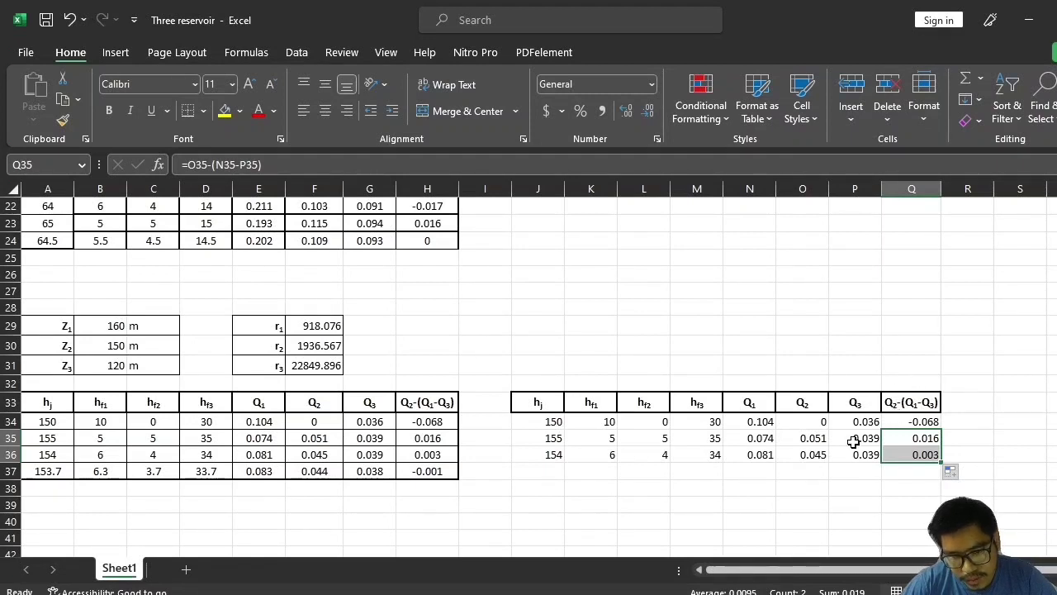
left_click(547, 469)
type("153.7")
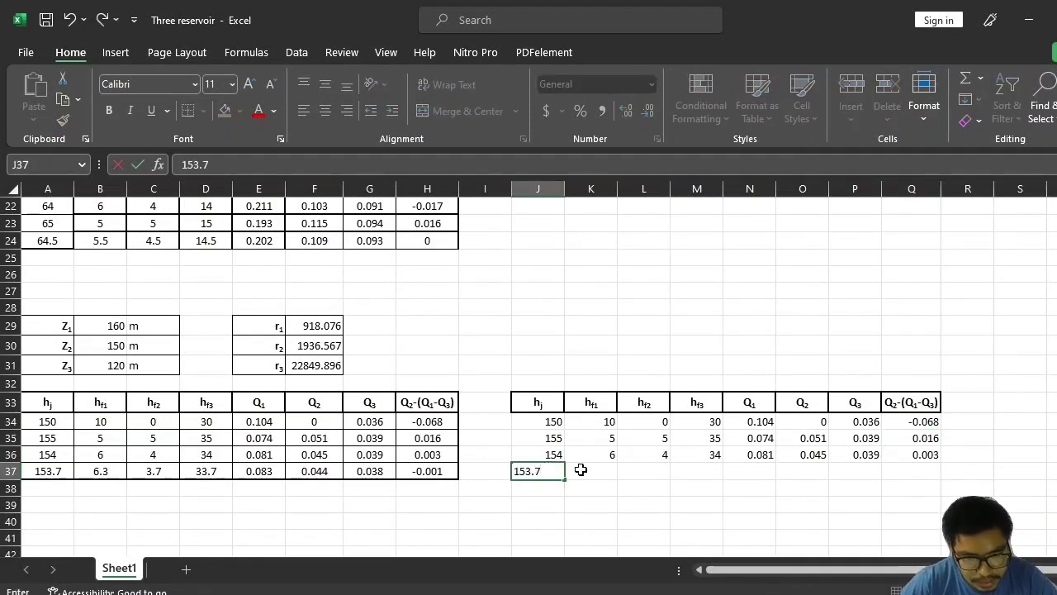
left_click(609, 467)
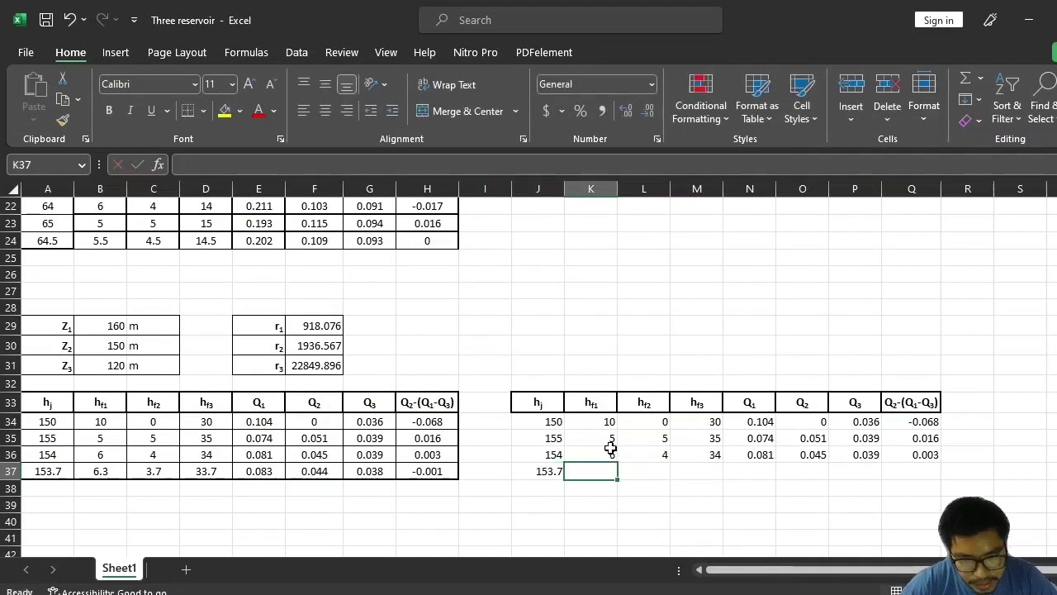
Fill the hf1, hf2 and hf3 formulas from K36:M36 down one row to row 37
left_click(610, 451)
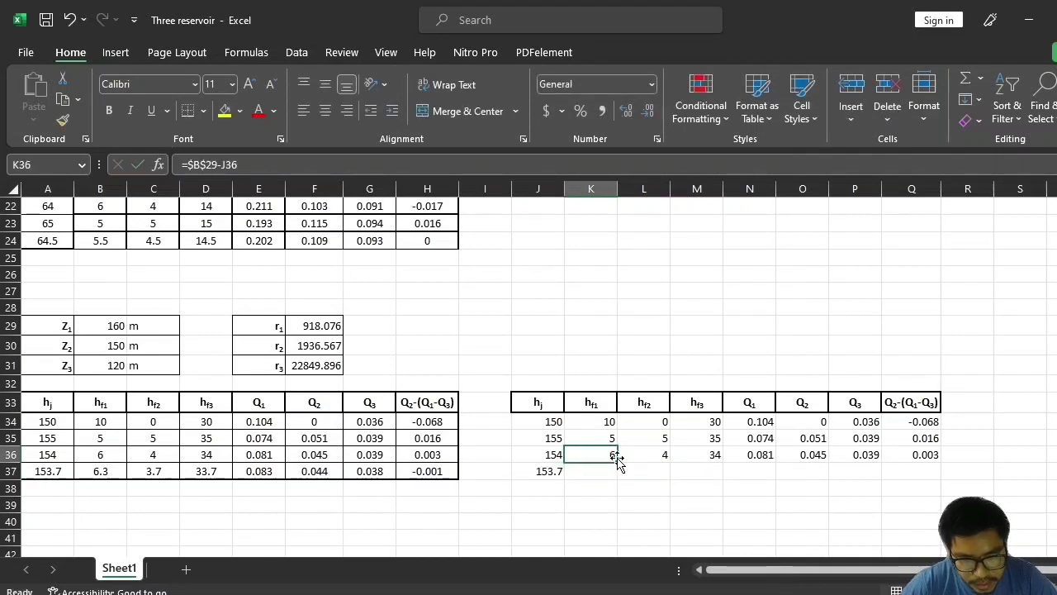
left_click_drag(618, 462, 665, 477)
left_click(652, 455)
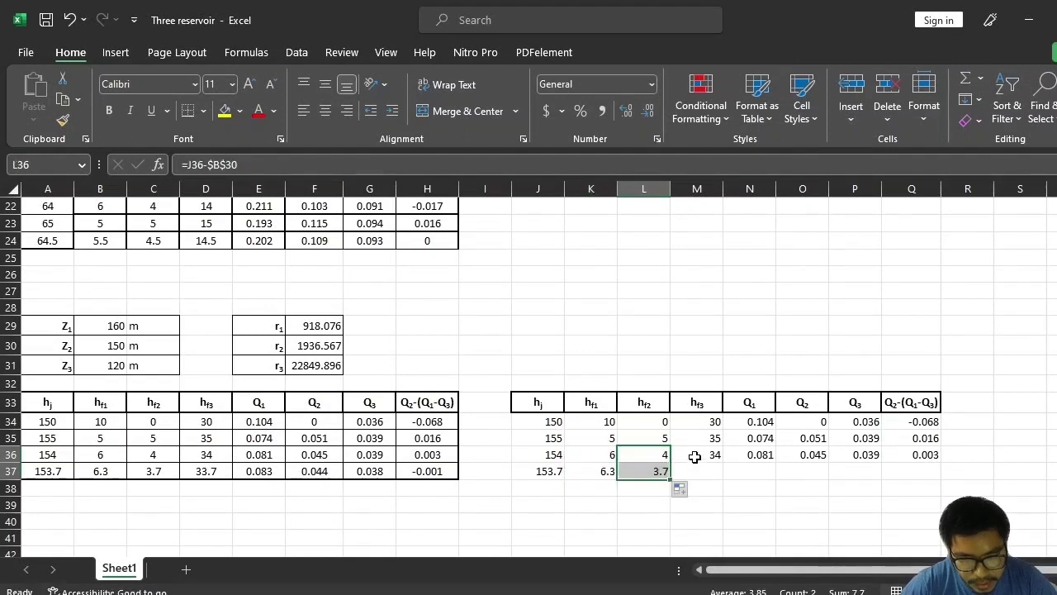
left_click(699, 456)
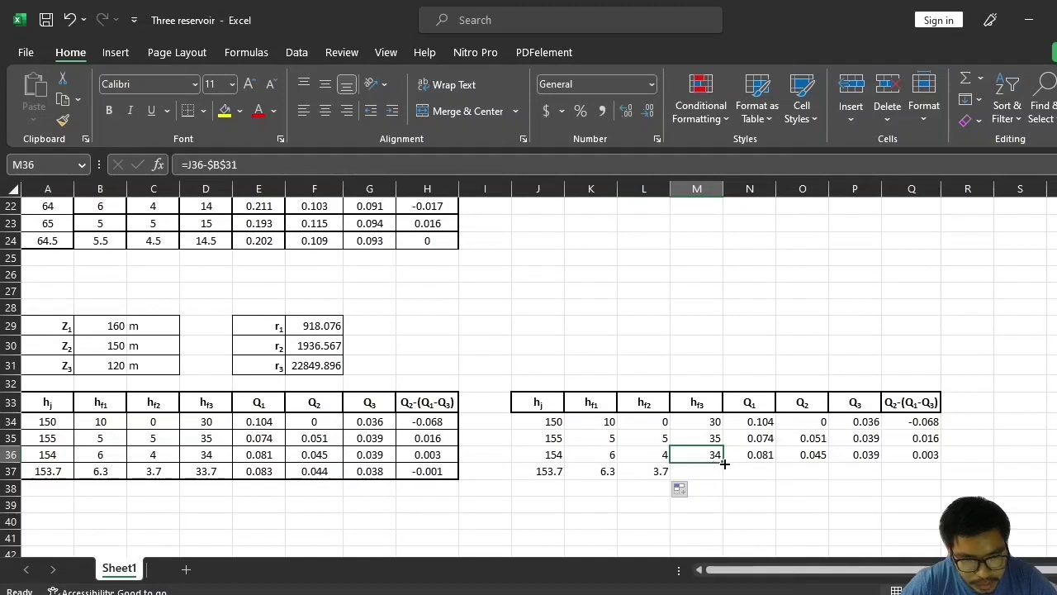
left_click_drag(724, 464, 771, 476)
Fill the Q1, Q2, Q3 and flow balance formulas from N36:Q36 down one row to row 37
left_click(754, 459)
left_click(812, 460)
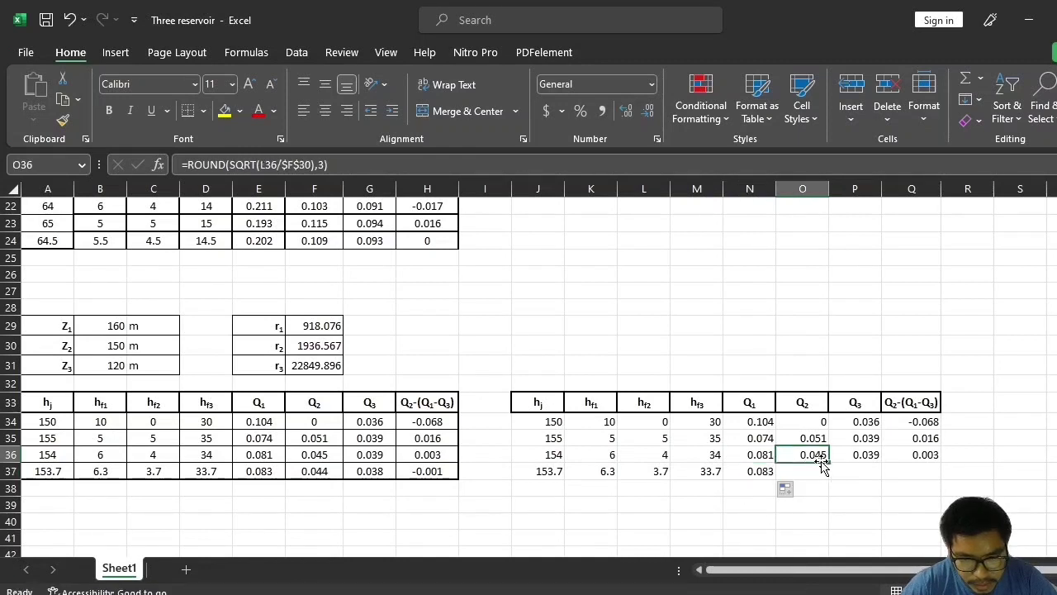
left_click_drag(828, 464, 824, 474)
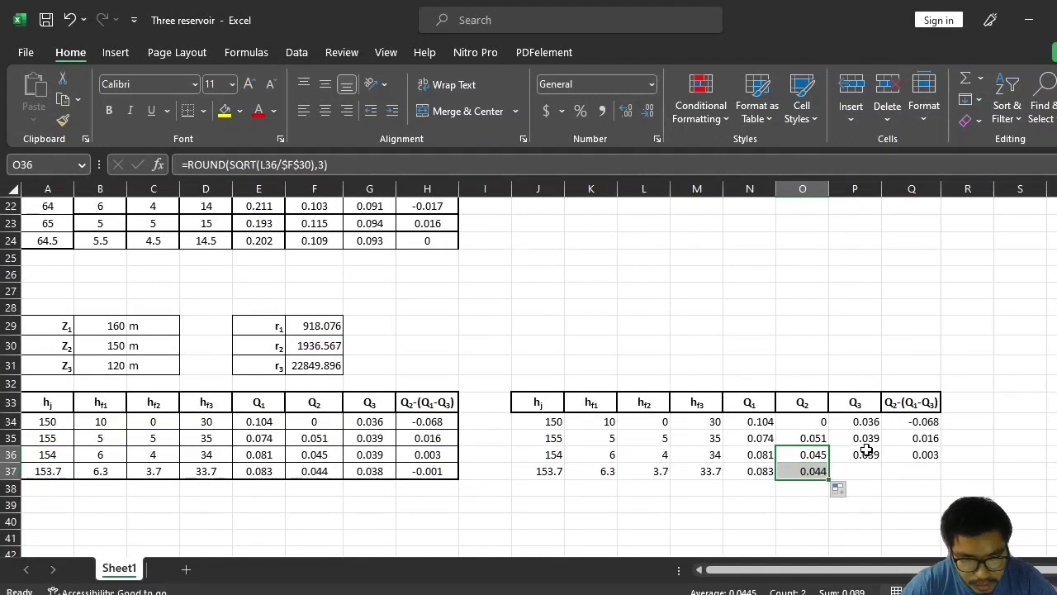
left_click(866, 450)
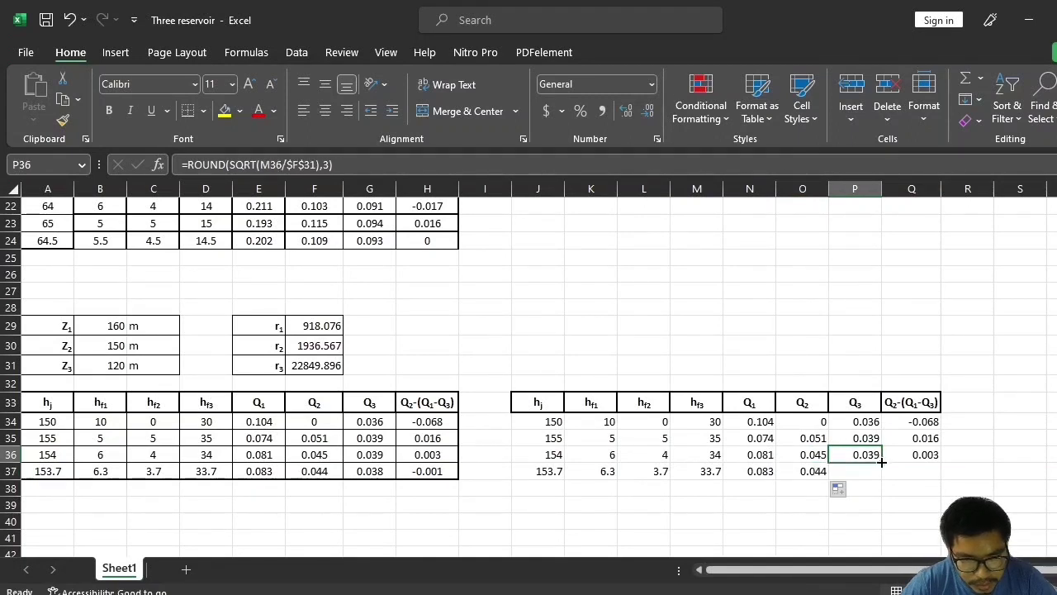
left_click_drag(882, 463, 880, 474)
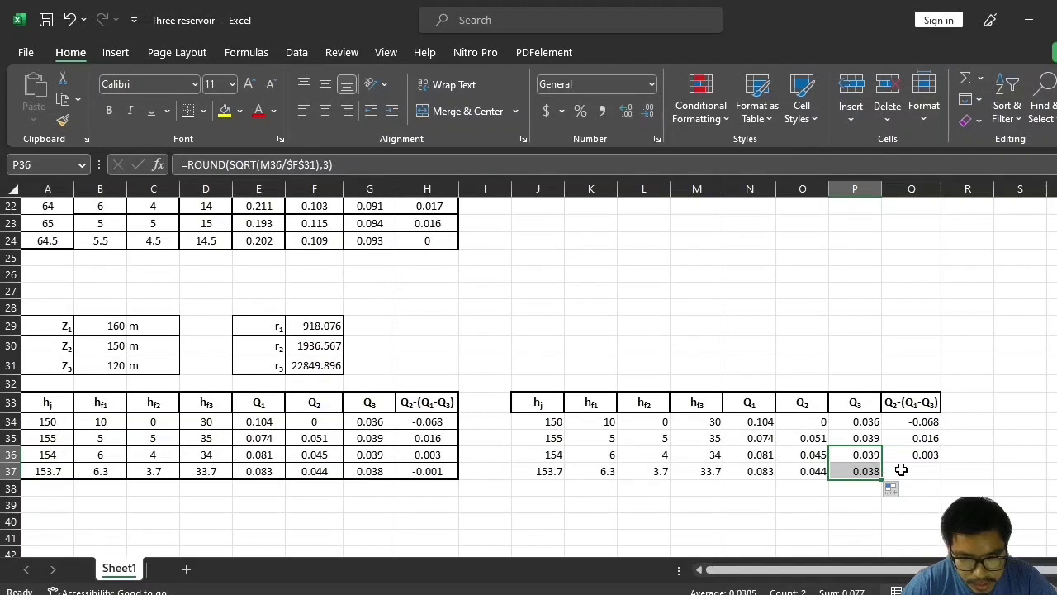
left_click(907, 456)
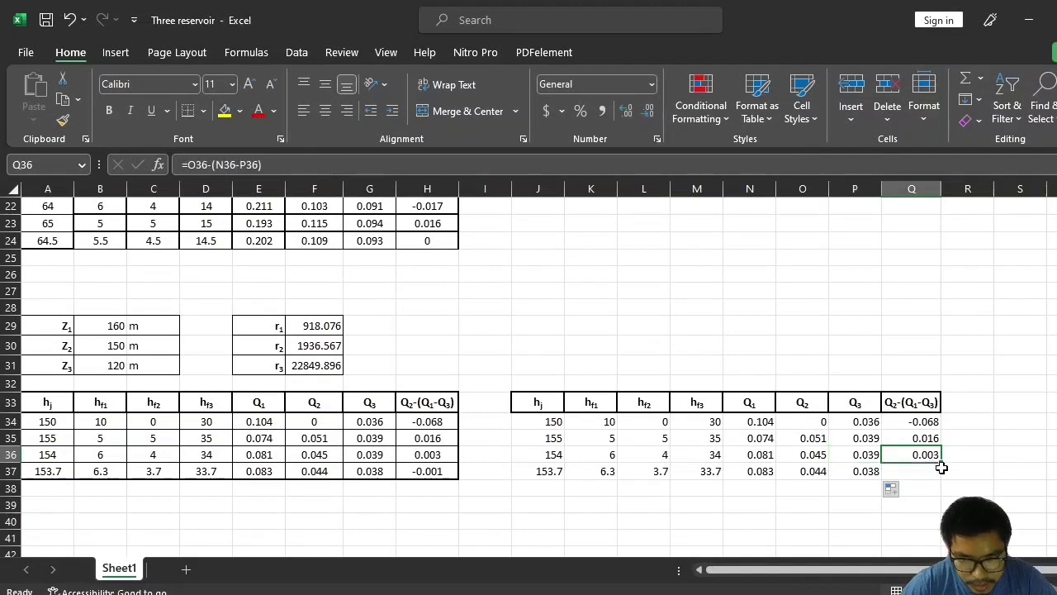
left_click_drag(940, 466, 949, 492)
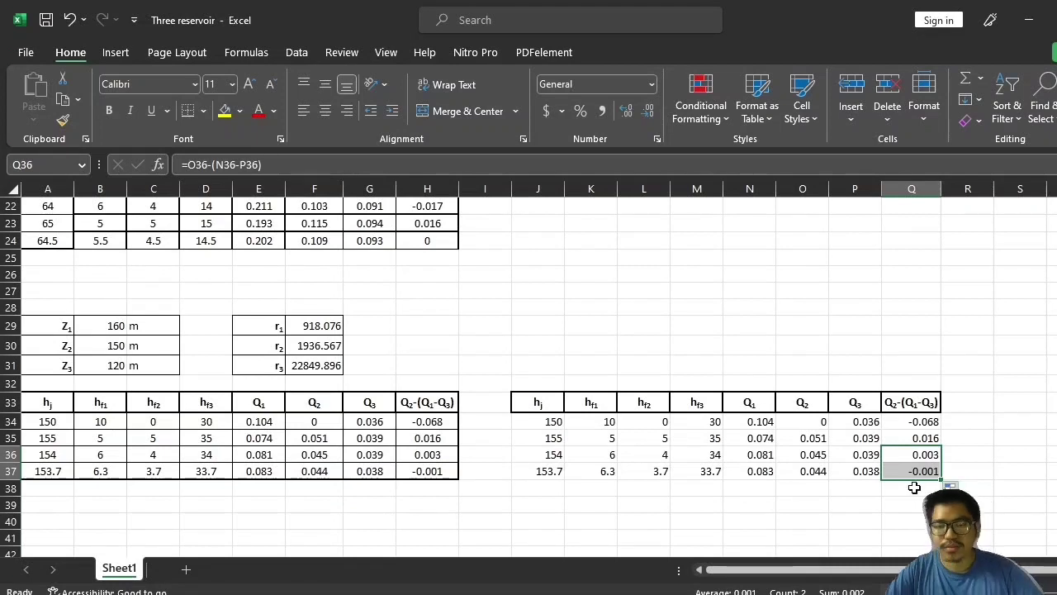
left_click(925, 489)
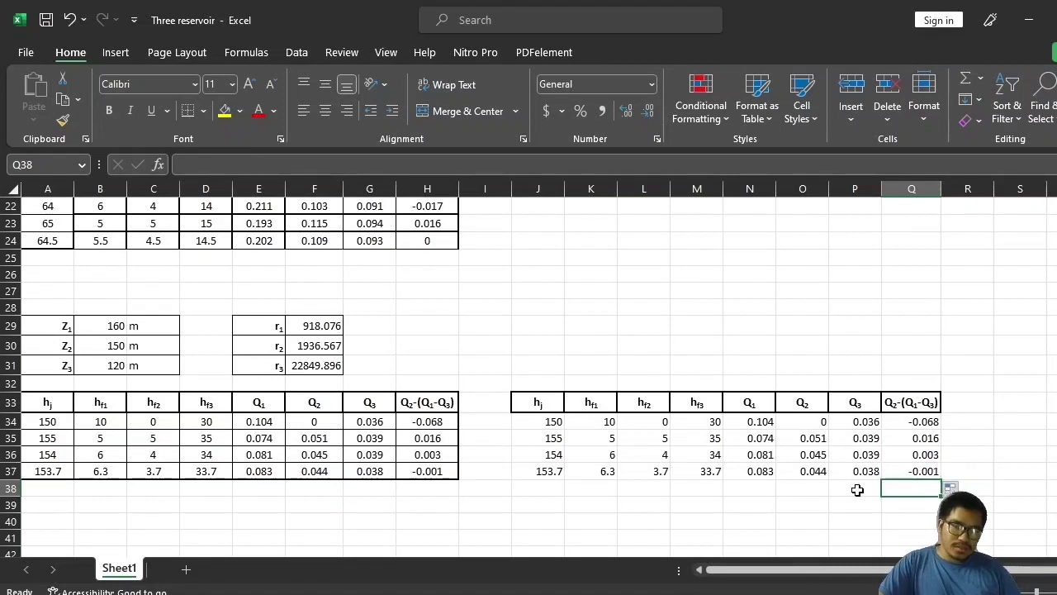
left_click(908, 453)
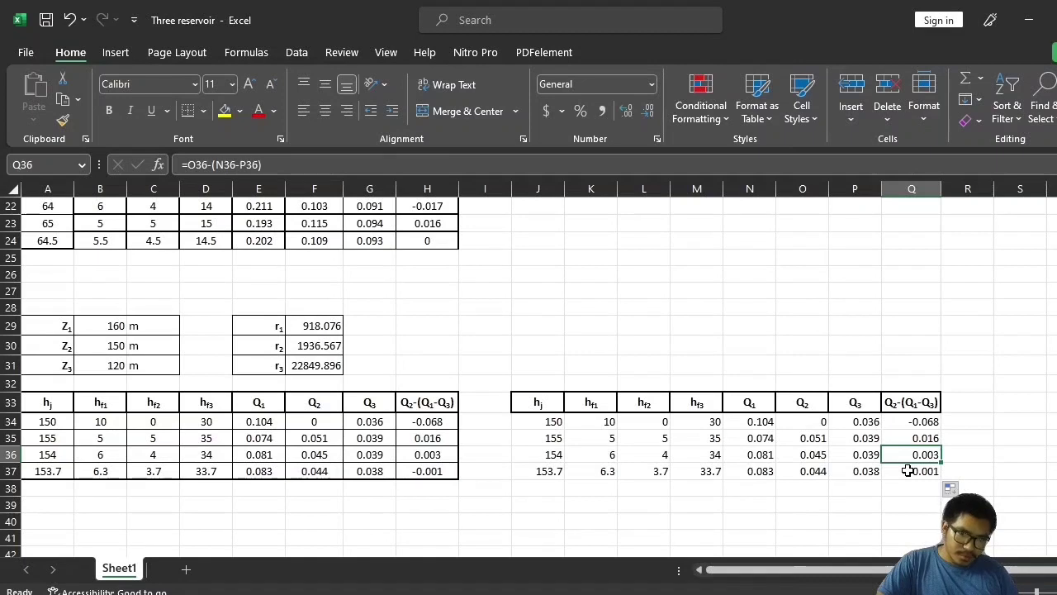
left_click(908, 470)
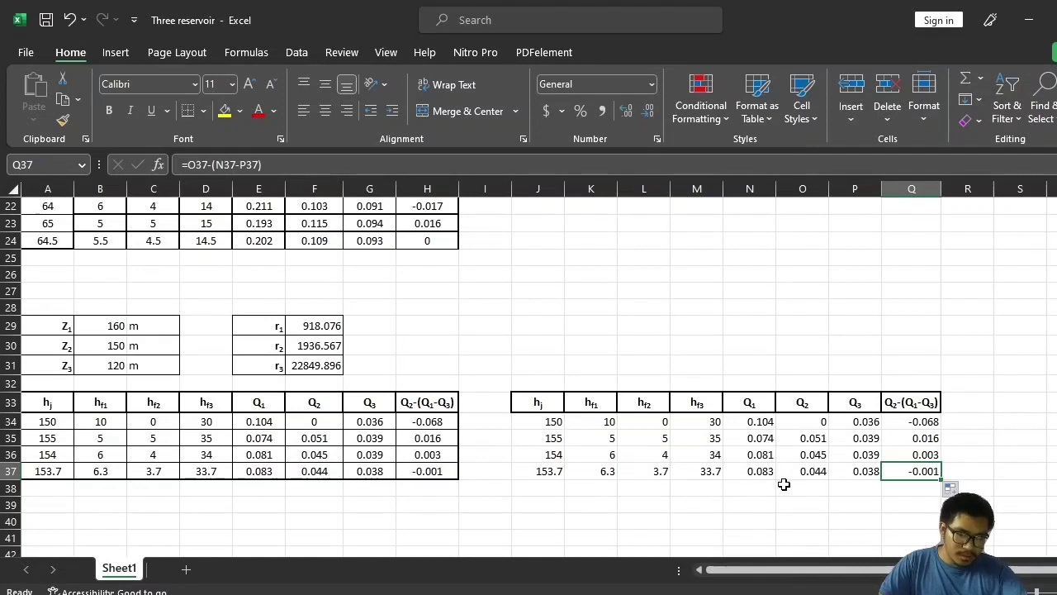
Switch to the PowerPoint slide show with the three-reservoir results slide
key("alt")
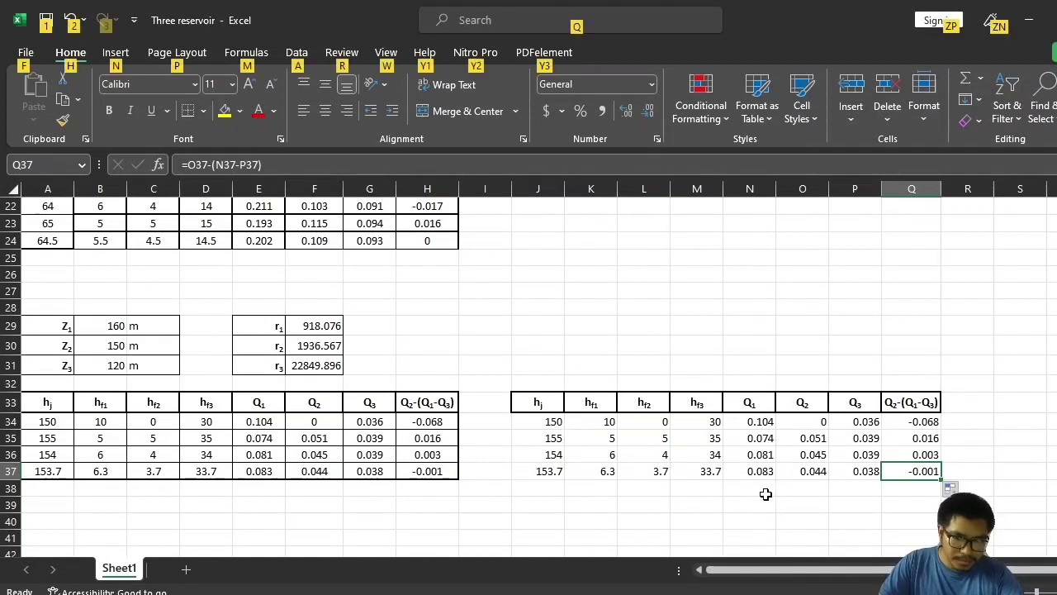
key("alt+Tab")
key("alt+Tab")
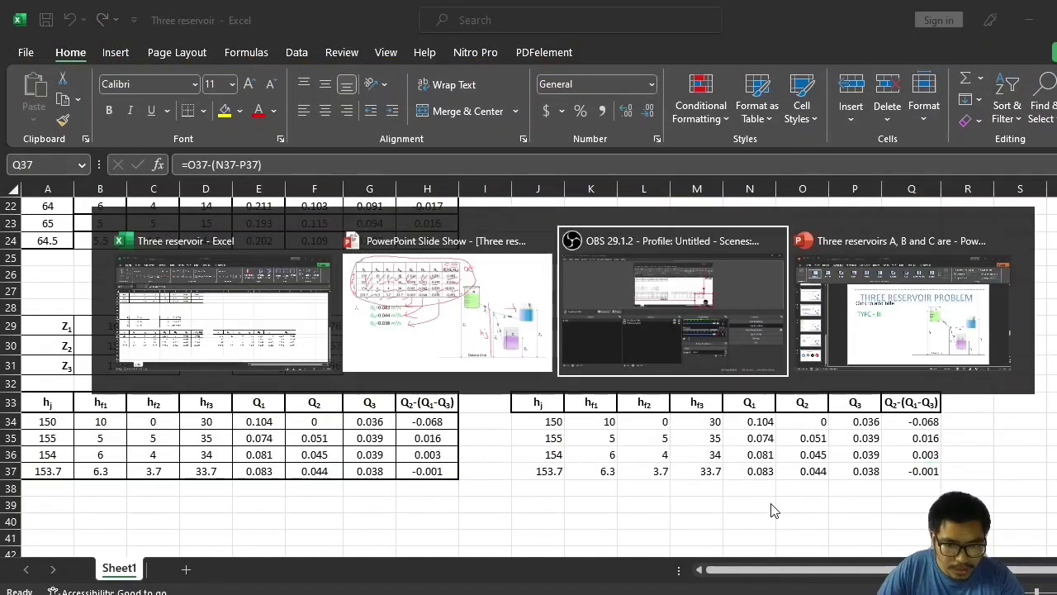
left_click(452, 342)
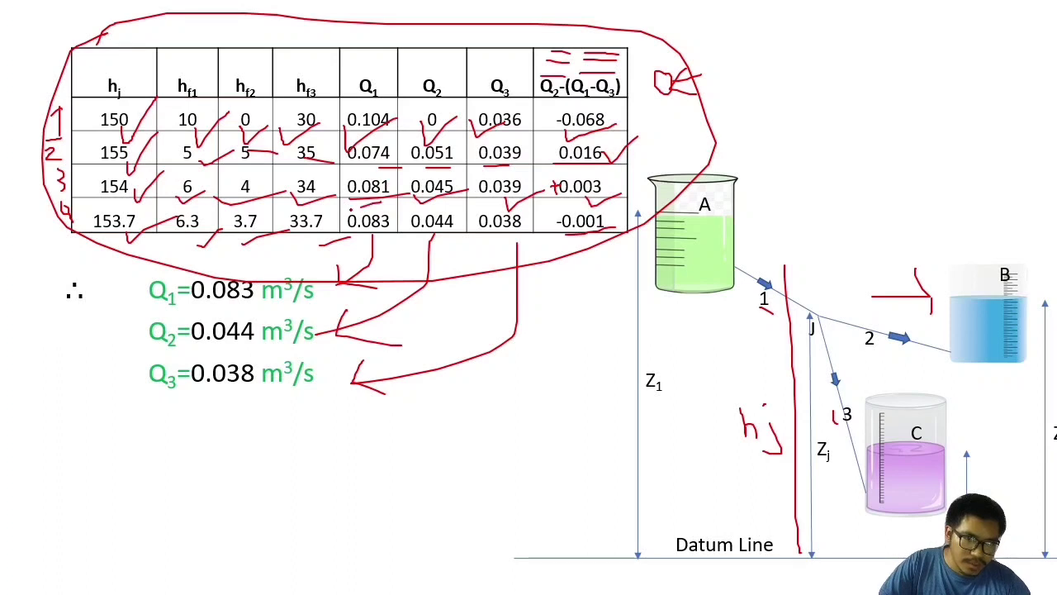
Circle the Q1, Q2 and Q3 values in the table's 153.7 row and the list of final discharges in red ink
mouse_move(350, 210)
left_mouse_down()
mouse_move(353, 232)
mouse_move(408, 229)
mouse_move(397, 212)
mouse_move(431, 238)
mouse_move(473, 217)
mouse_move(439, 207)
left_mouse_up()
mouse_move(528, 192)
left_mouse_down()
mouse_move(477, 228)
mouse_move(520, 238)
mouse_move(517, 198)
left_mouse_up()
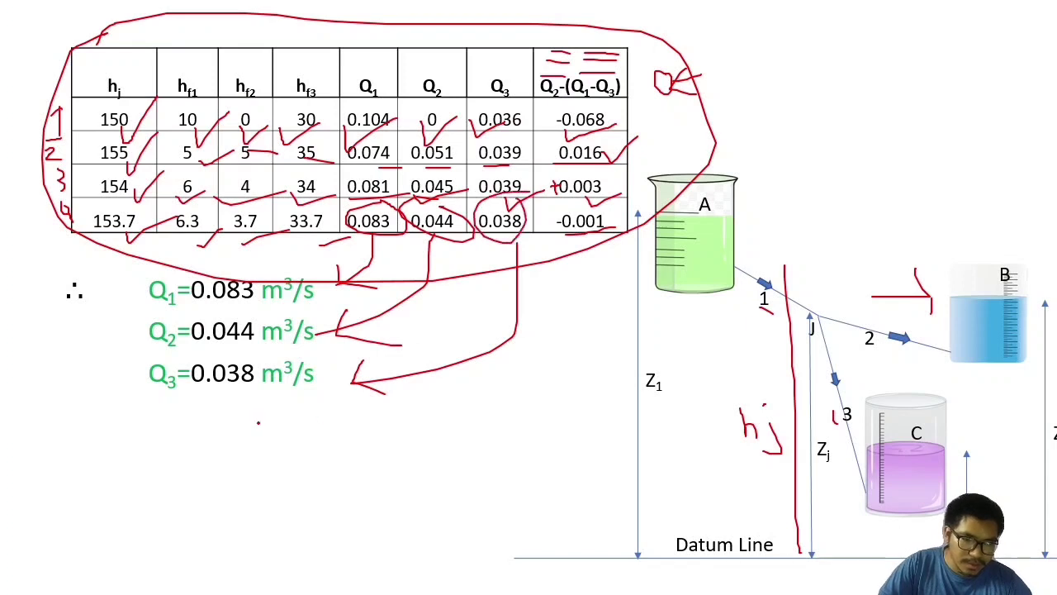
mouse_move(200, 273)
left_mouse_down()
mouse_move(124, 327)
mouse_move(278, 425)
mouse_move(351, 278)
mouse_move(190, 271)
left_mouse_up()
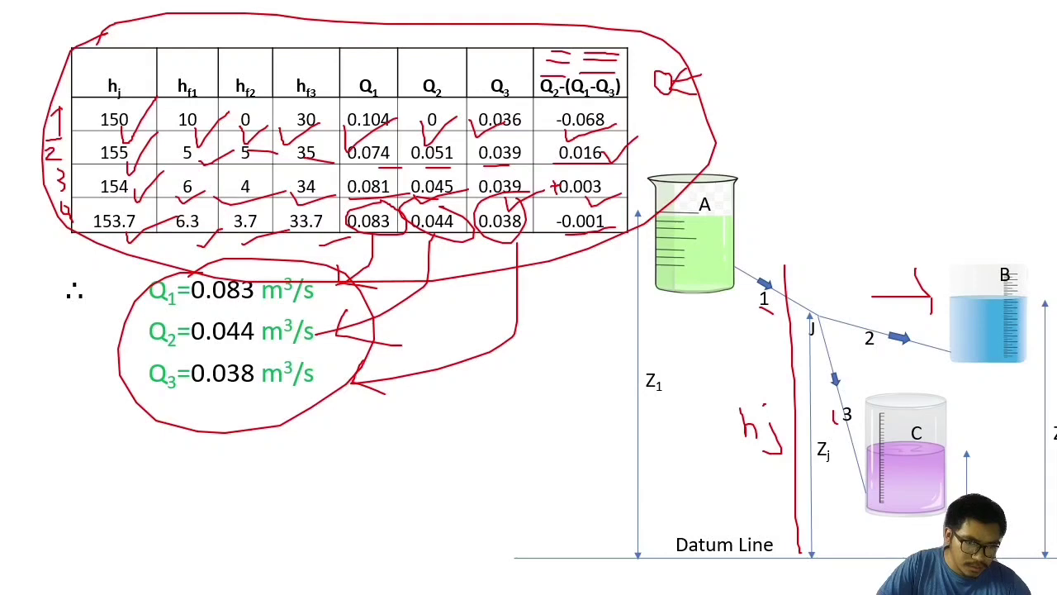
Erase all ink annotations from the results slide and advance the show to the next slide
left_click(79, 578)
left_click(81, 571)
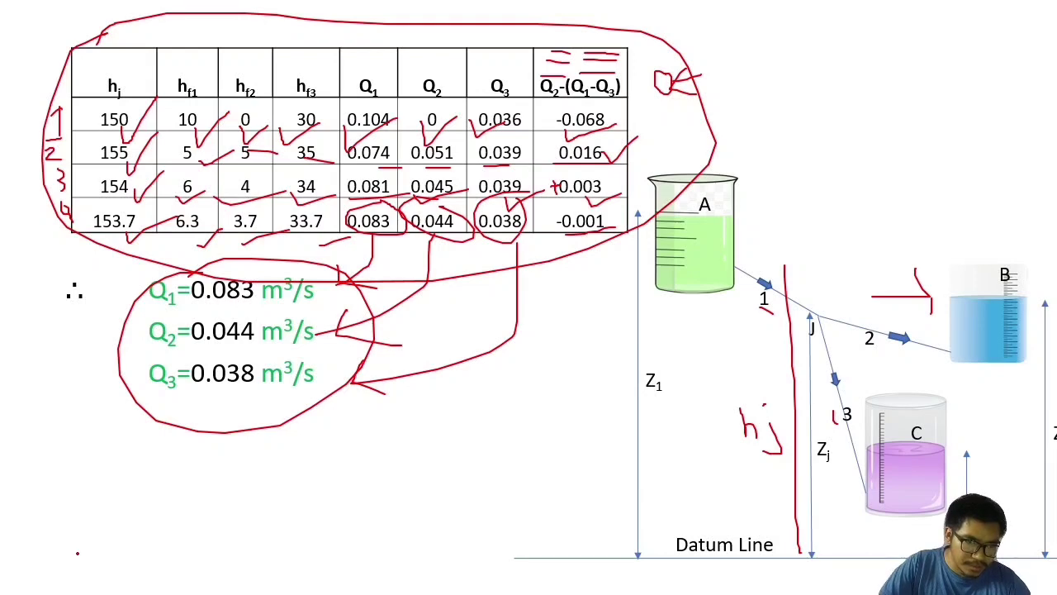
key("e")
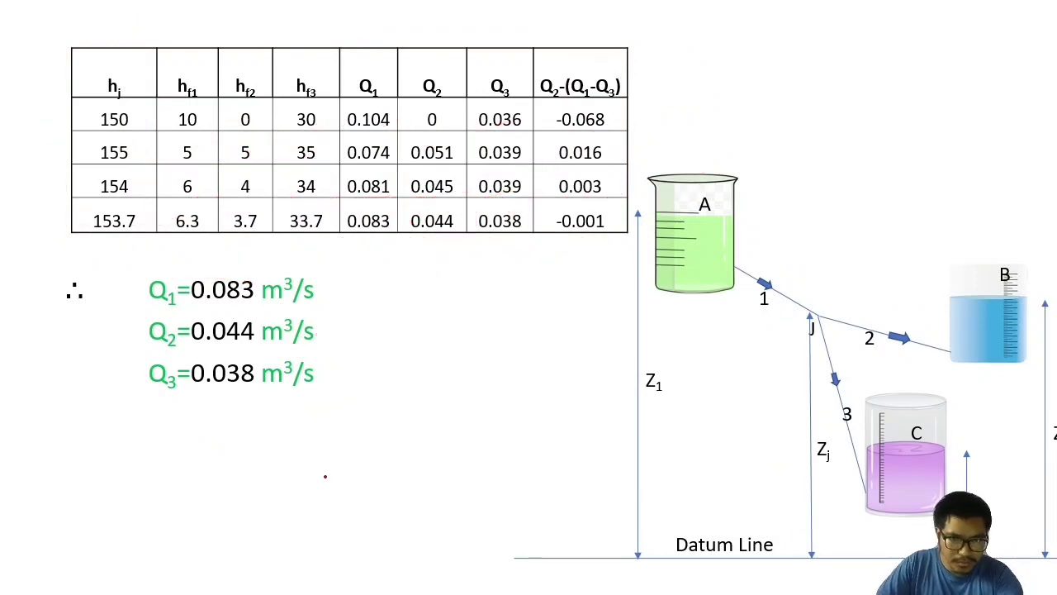
key("Right")
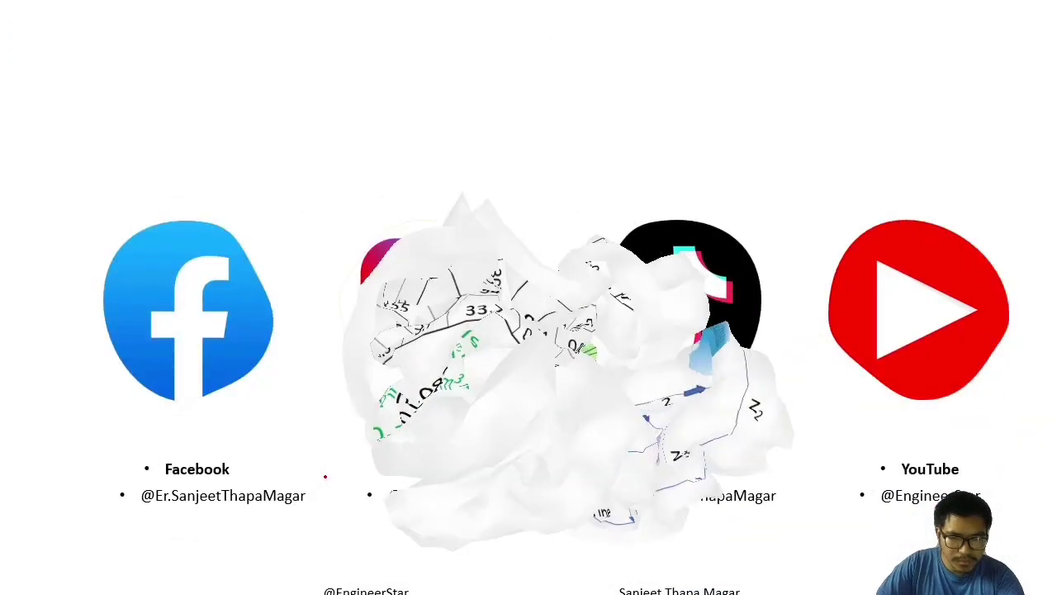